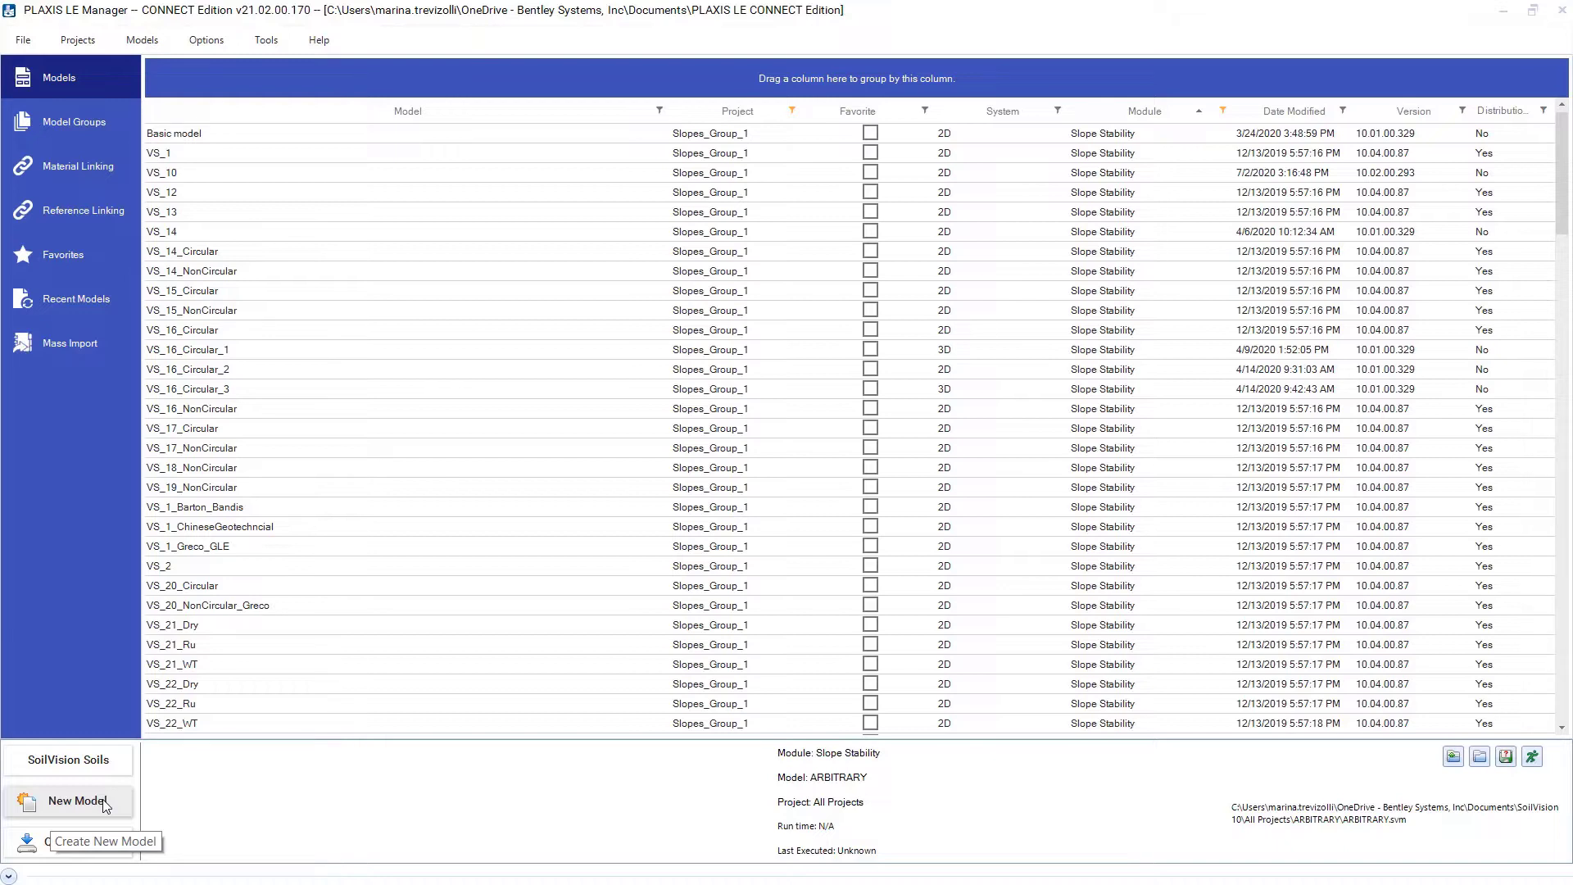
Create a new 3D Slope Stability model in metric units named ARBITRARY_01, with the slip direction set to Multiple Orientations
left_click(104, 806)
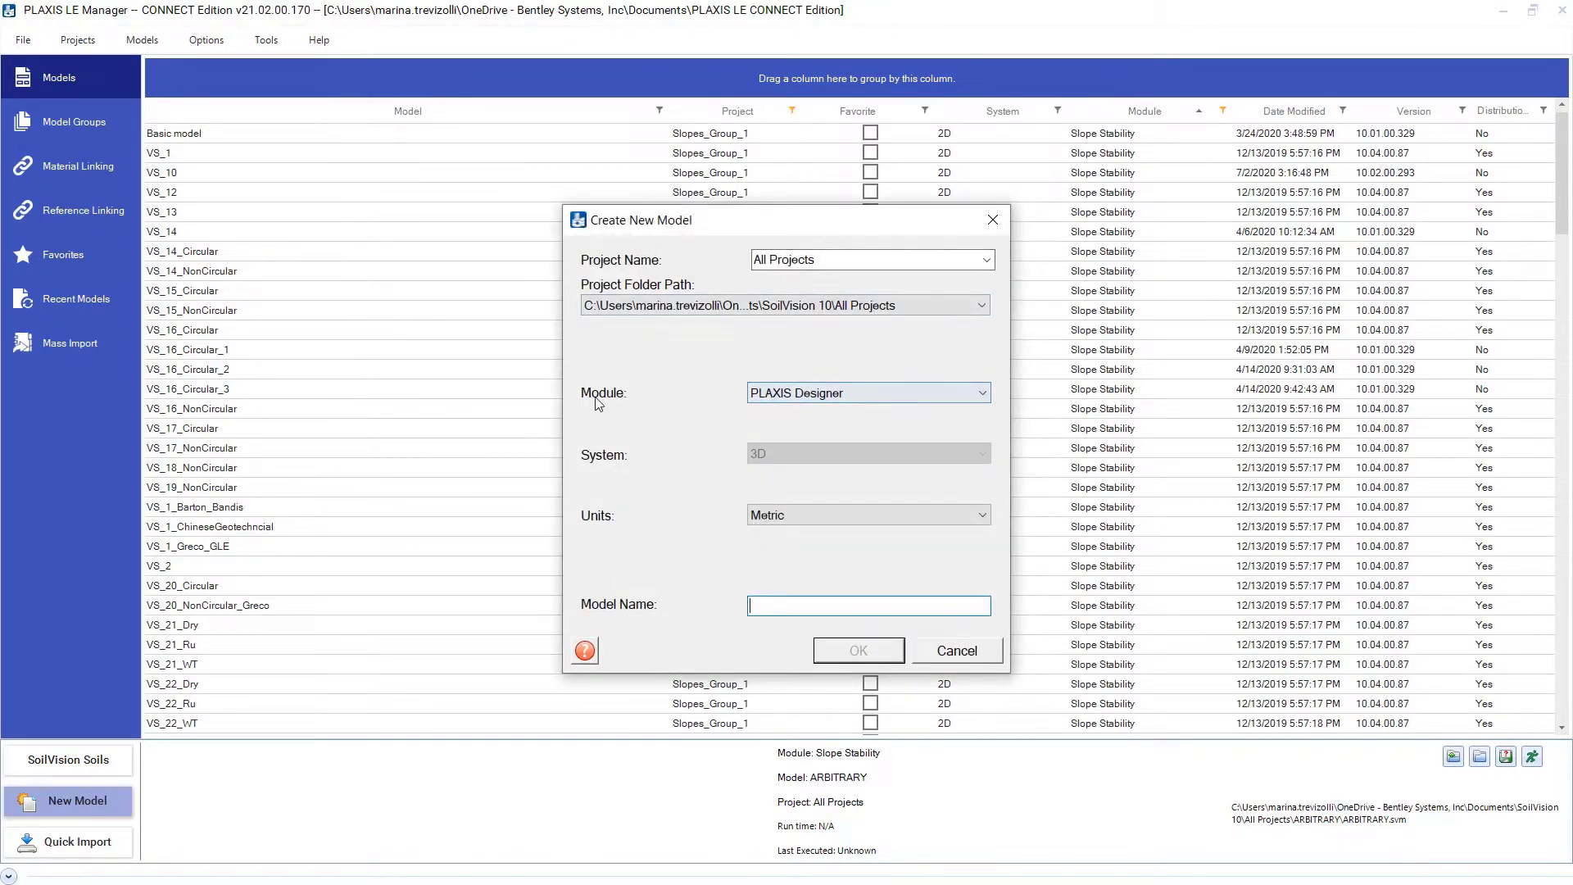
left_click(844, 394)
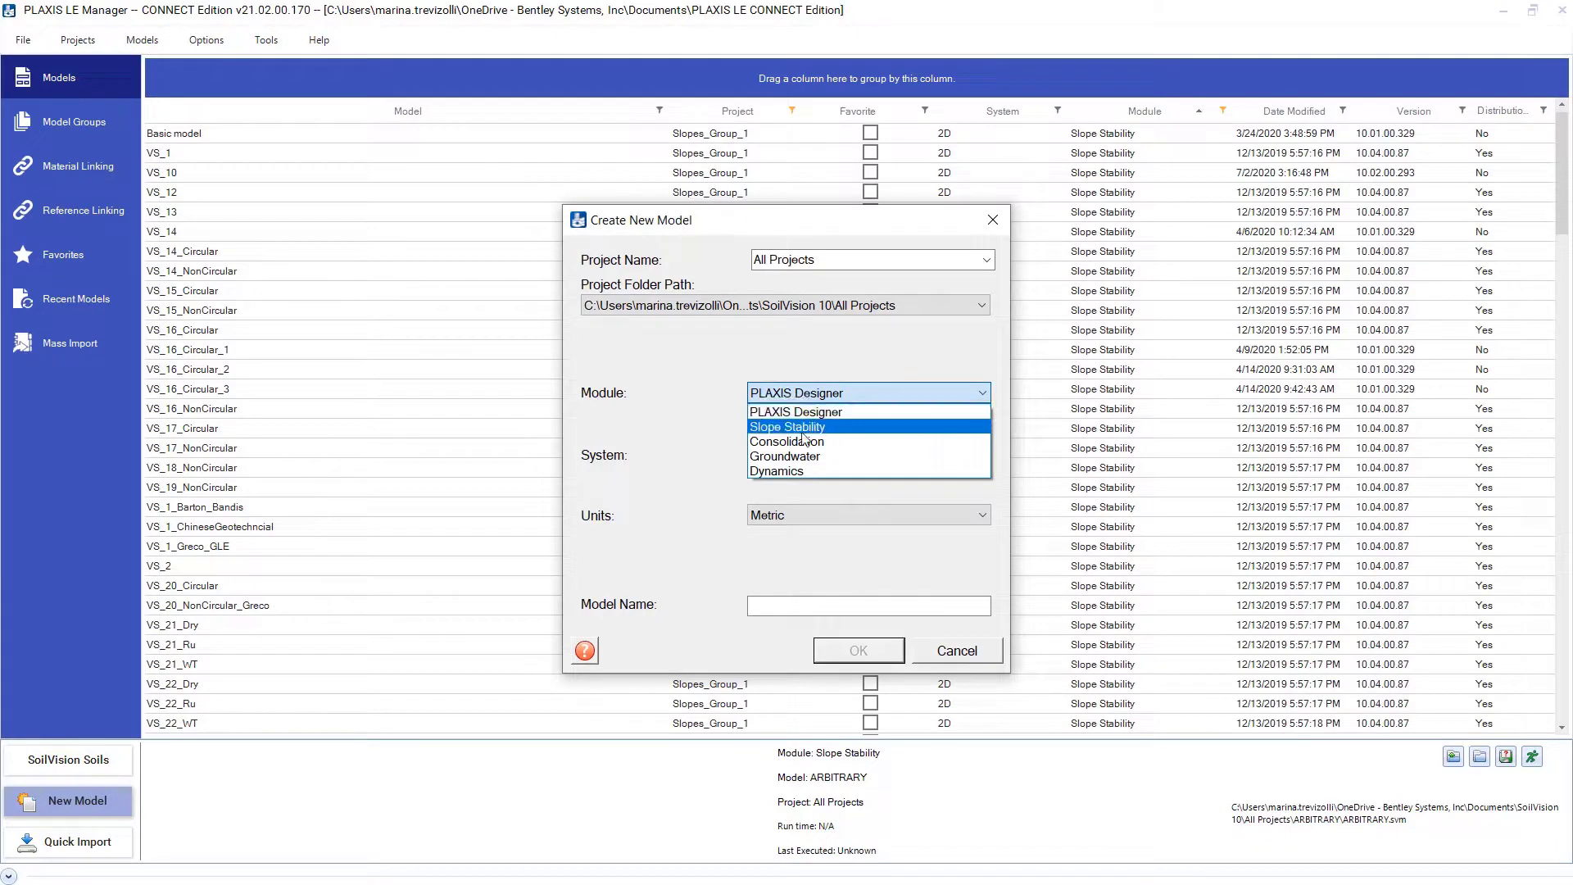
left_click(836, 426)
scroll(762, 457, "down", 1)
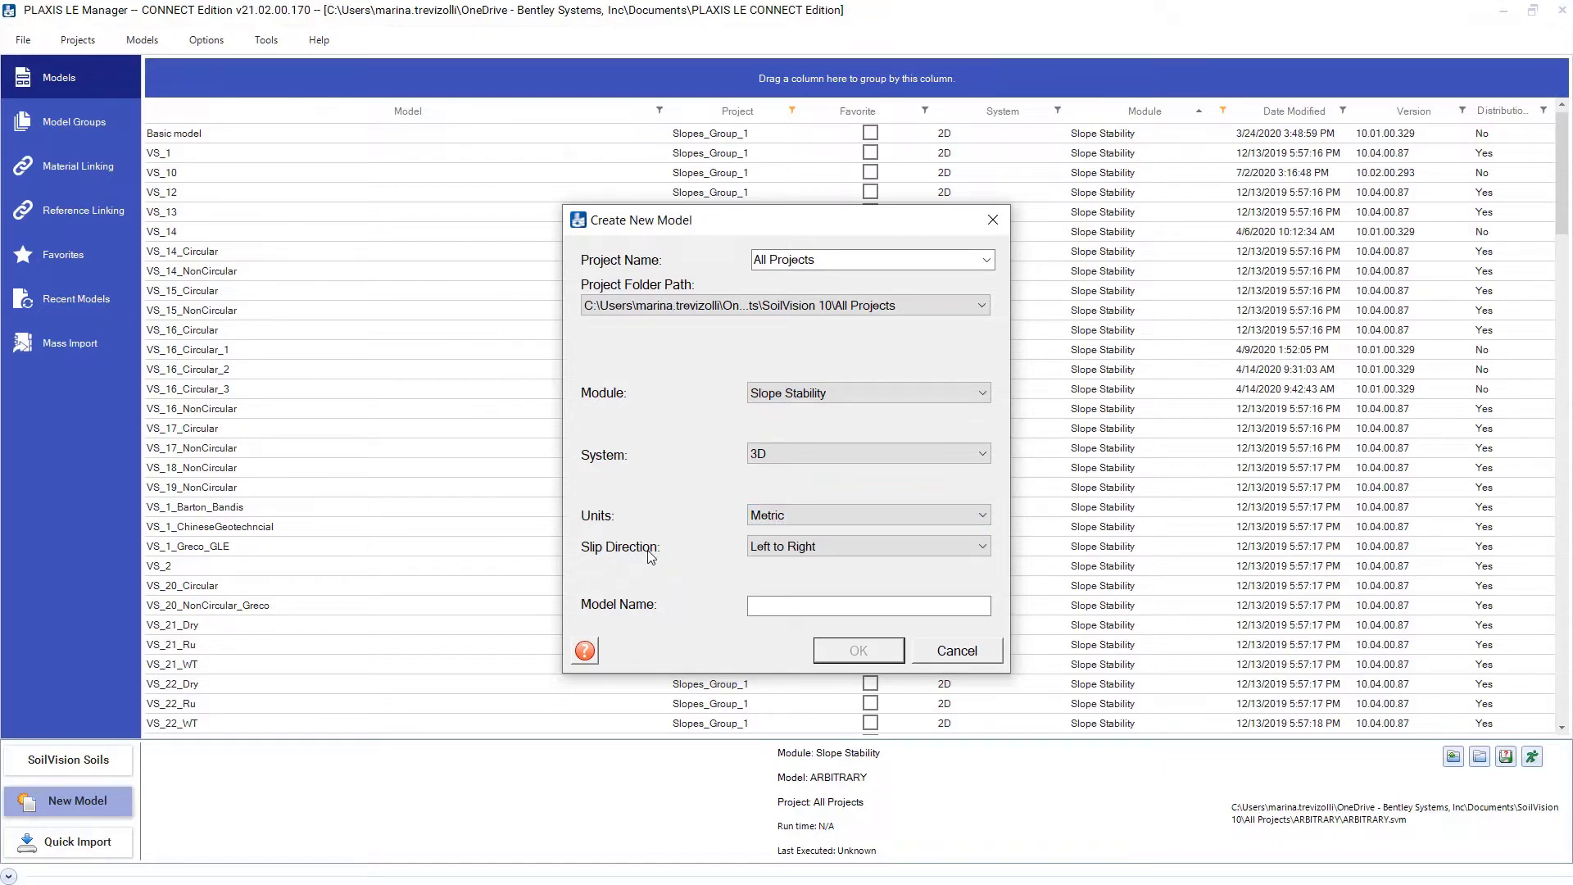
left_click(758, 547)
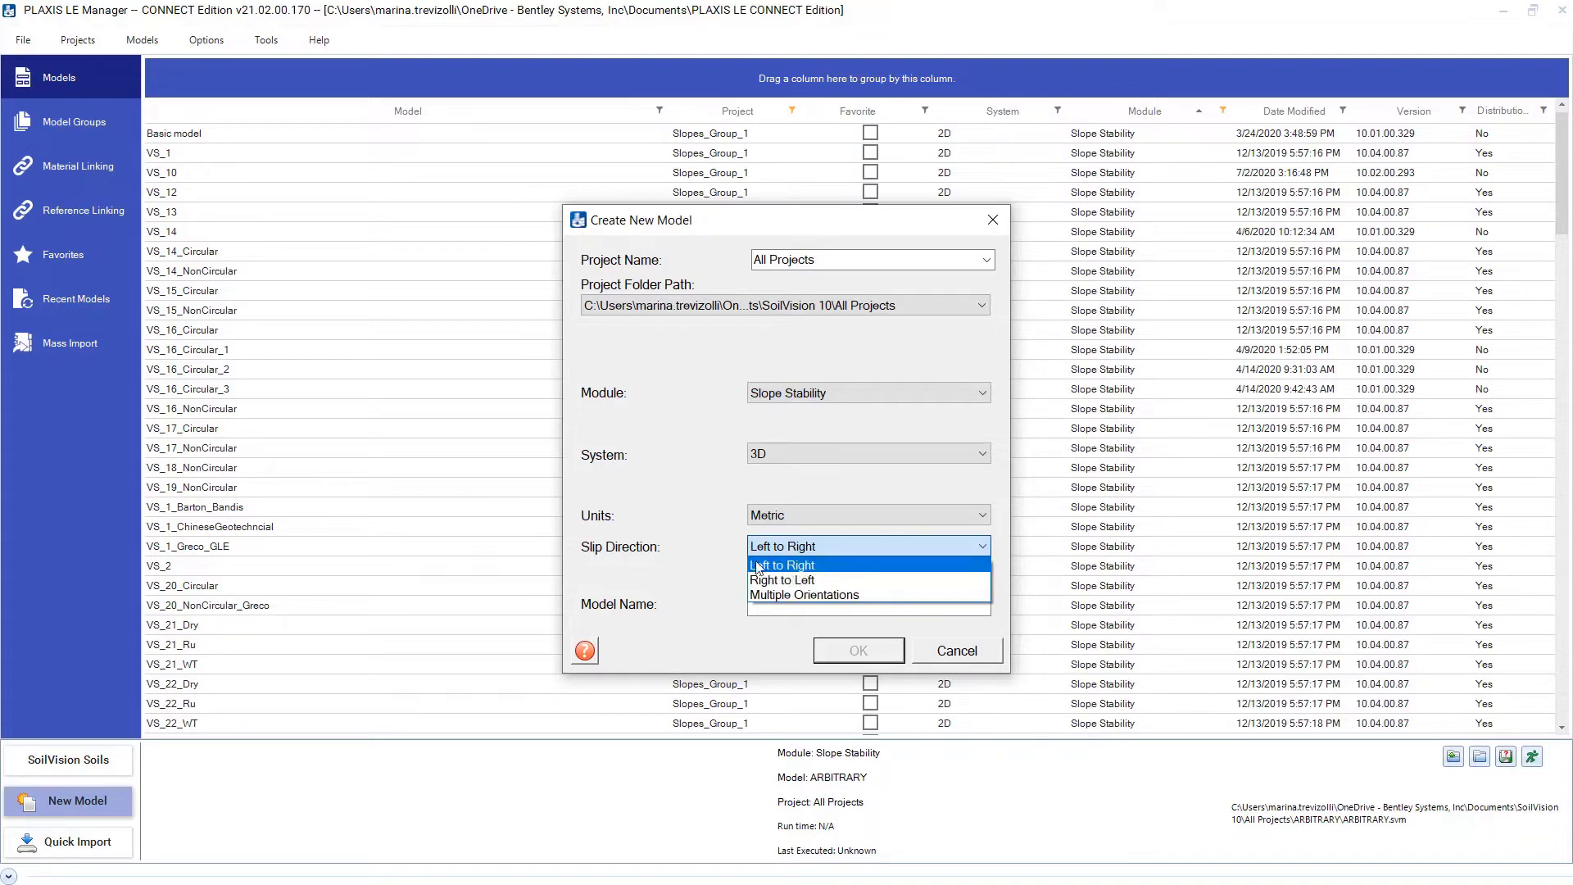
left_click(819, 604)
scroll(820, 608, "down", 2)
left_click(819, 605)
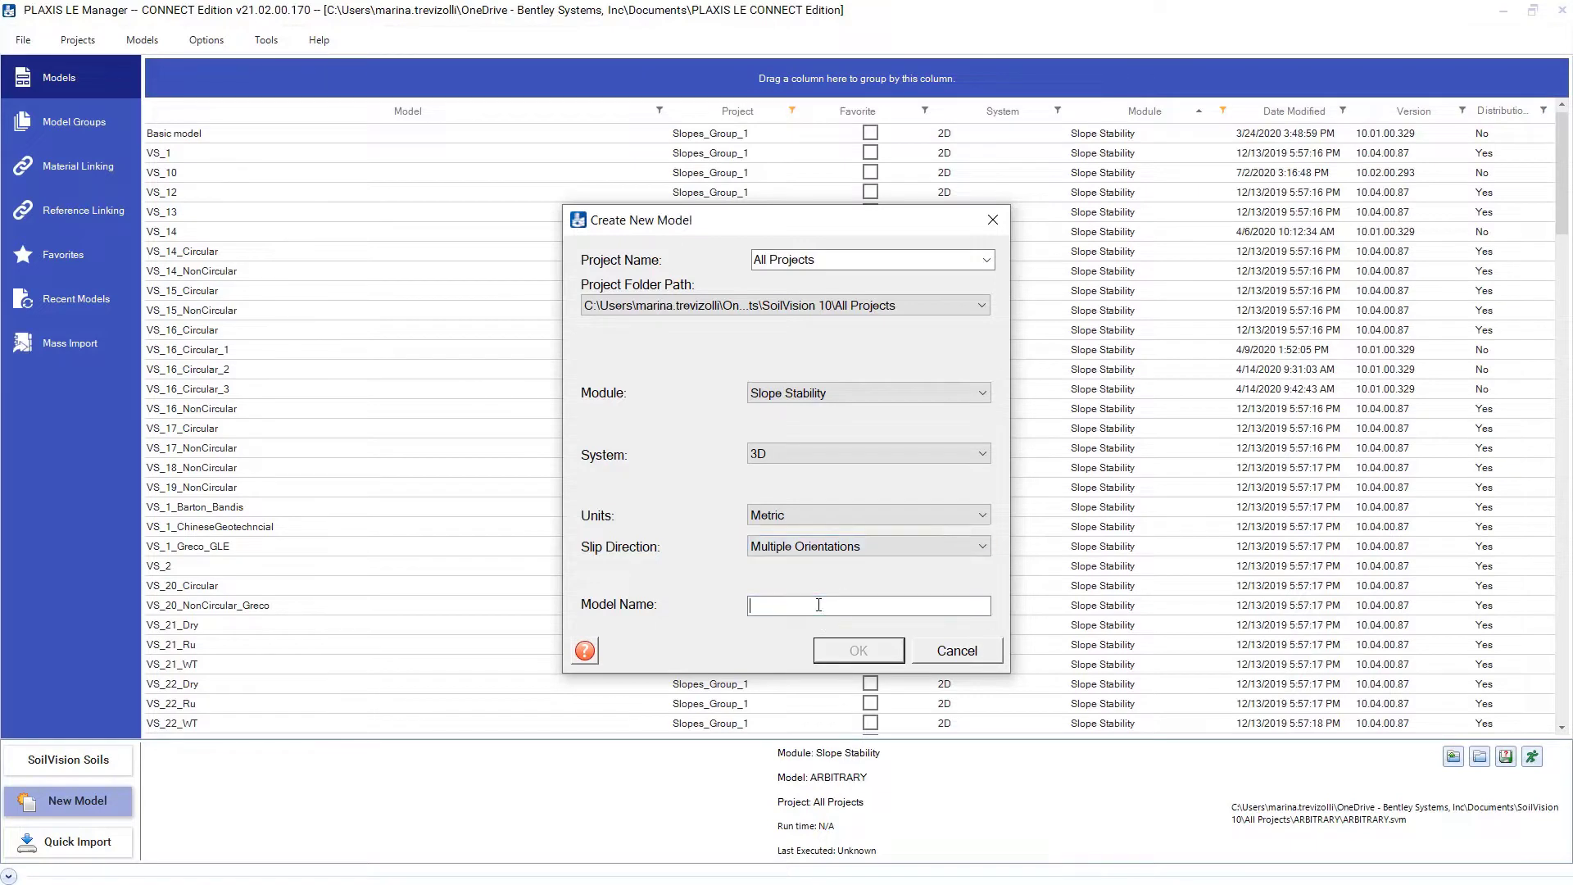
type("AR")
type("ARBITRARY")
left_click(876, 657)
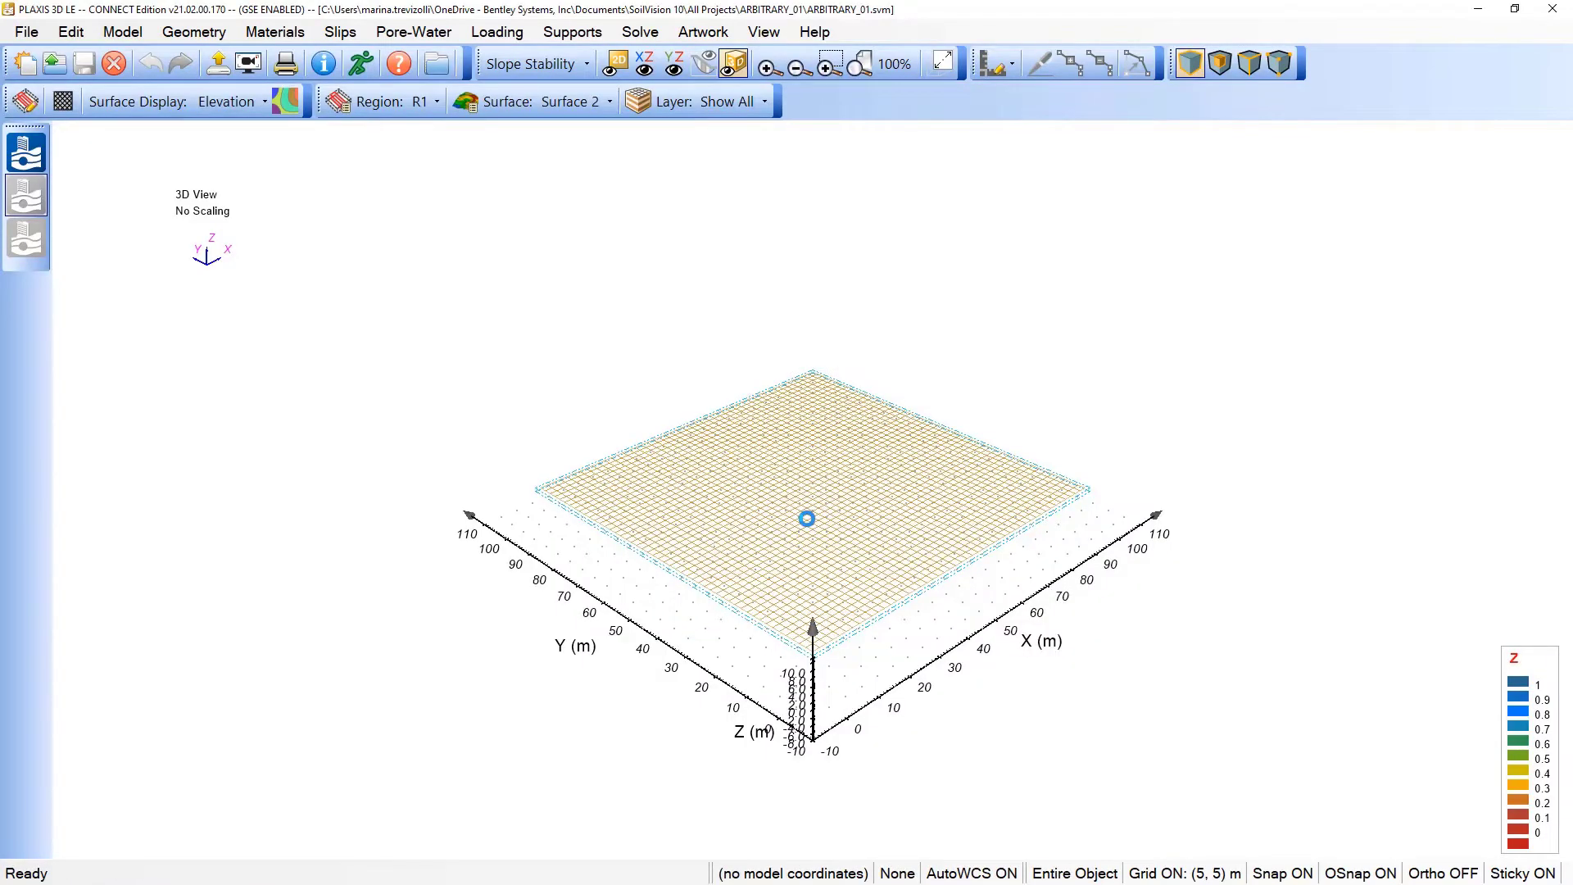
Define region R1 with a pasted polygon of corner points (-10, -10), (70, -10), (70, 70) and (-10, 70)
left_click_drag(899, 675, 731, 655)
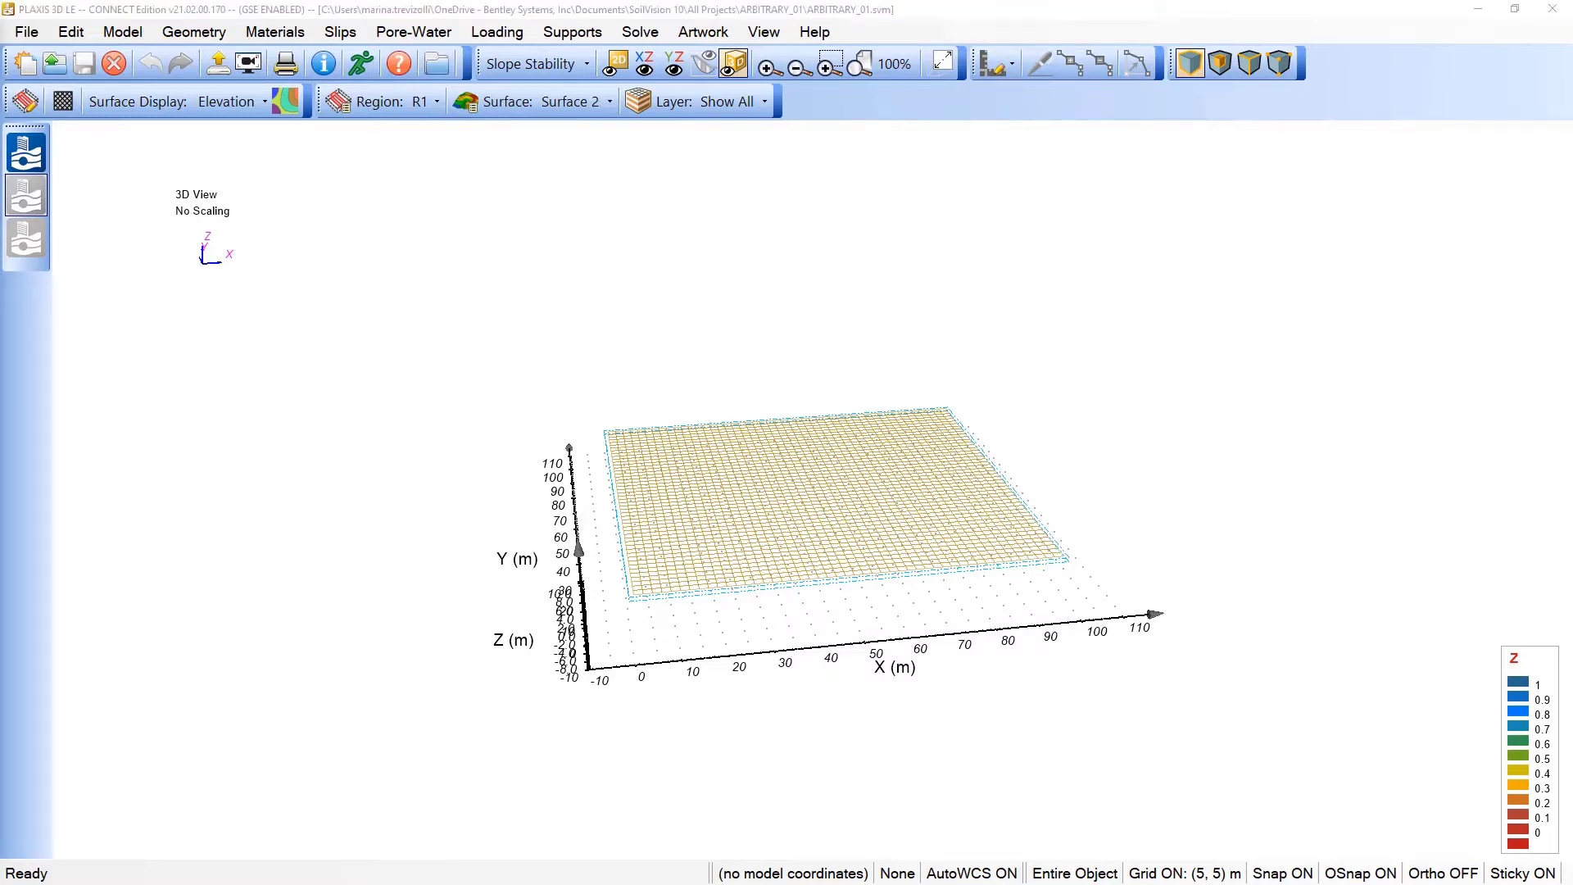
left_click(194, 38)
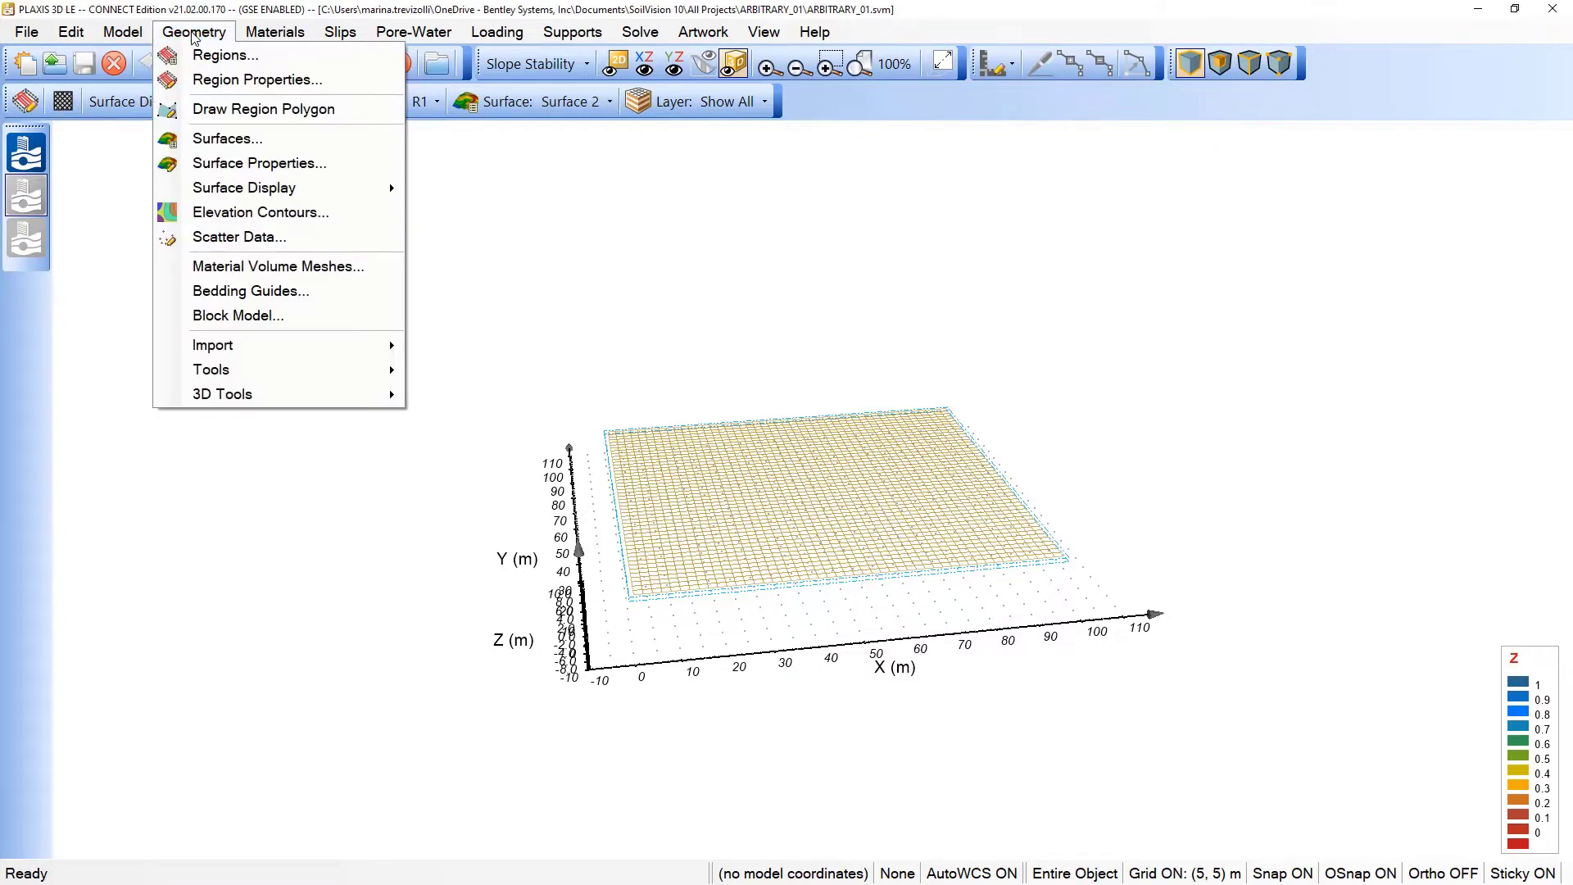
left_click(245, 82)
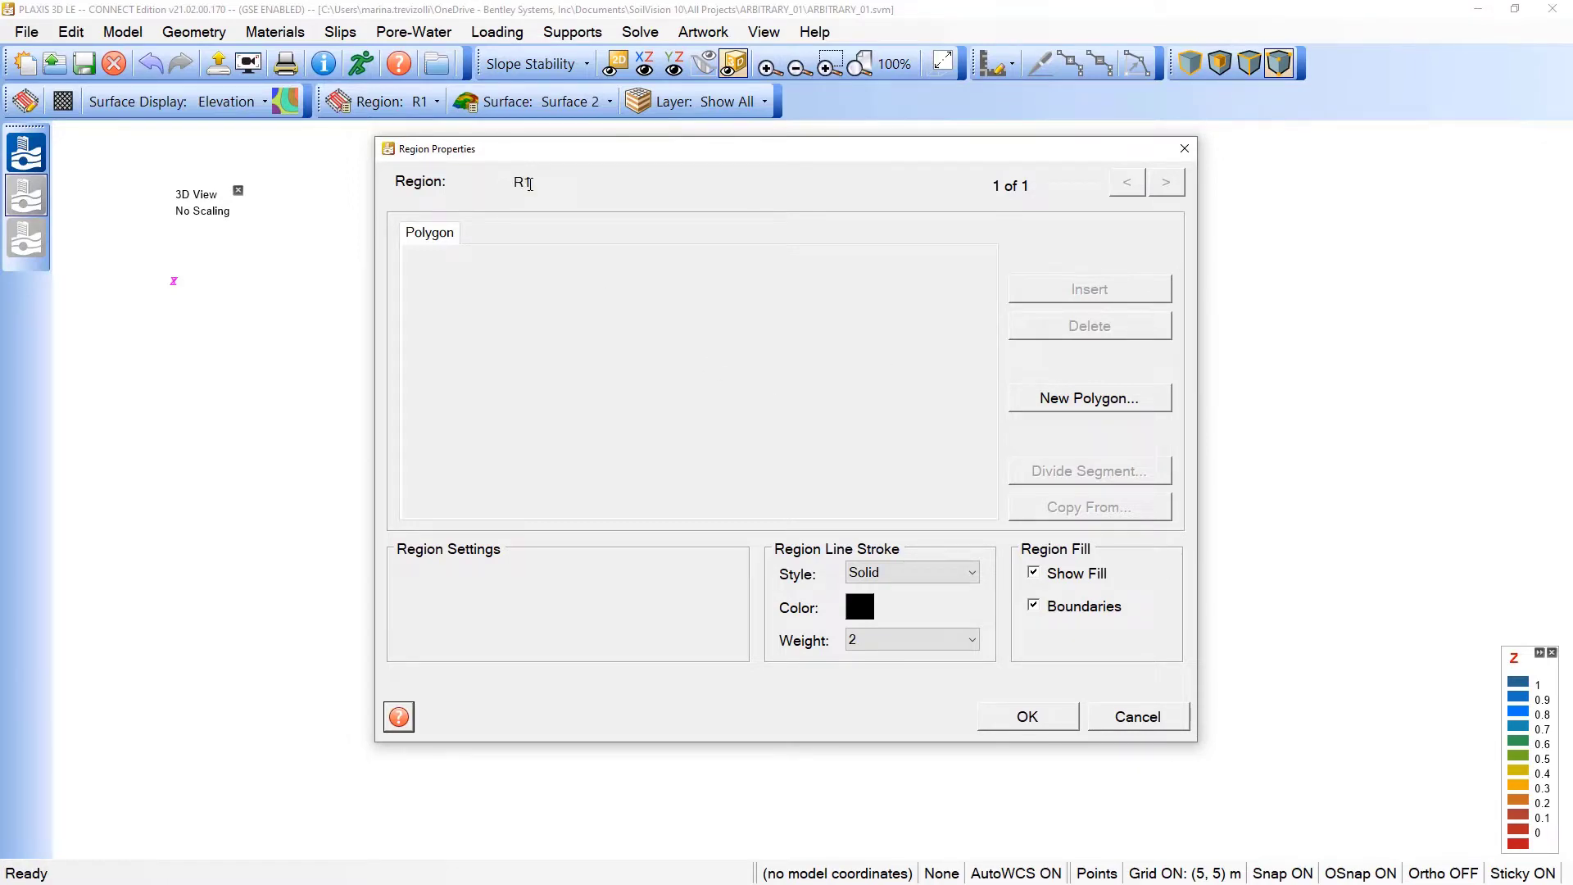
left_click(1106, 401)
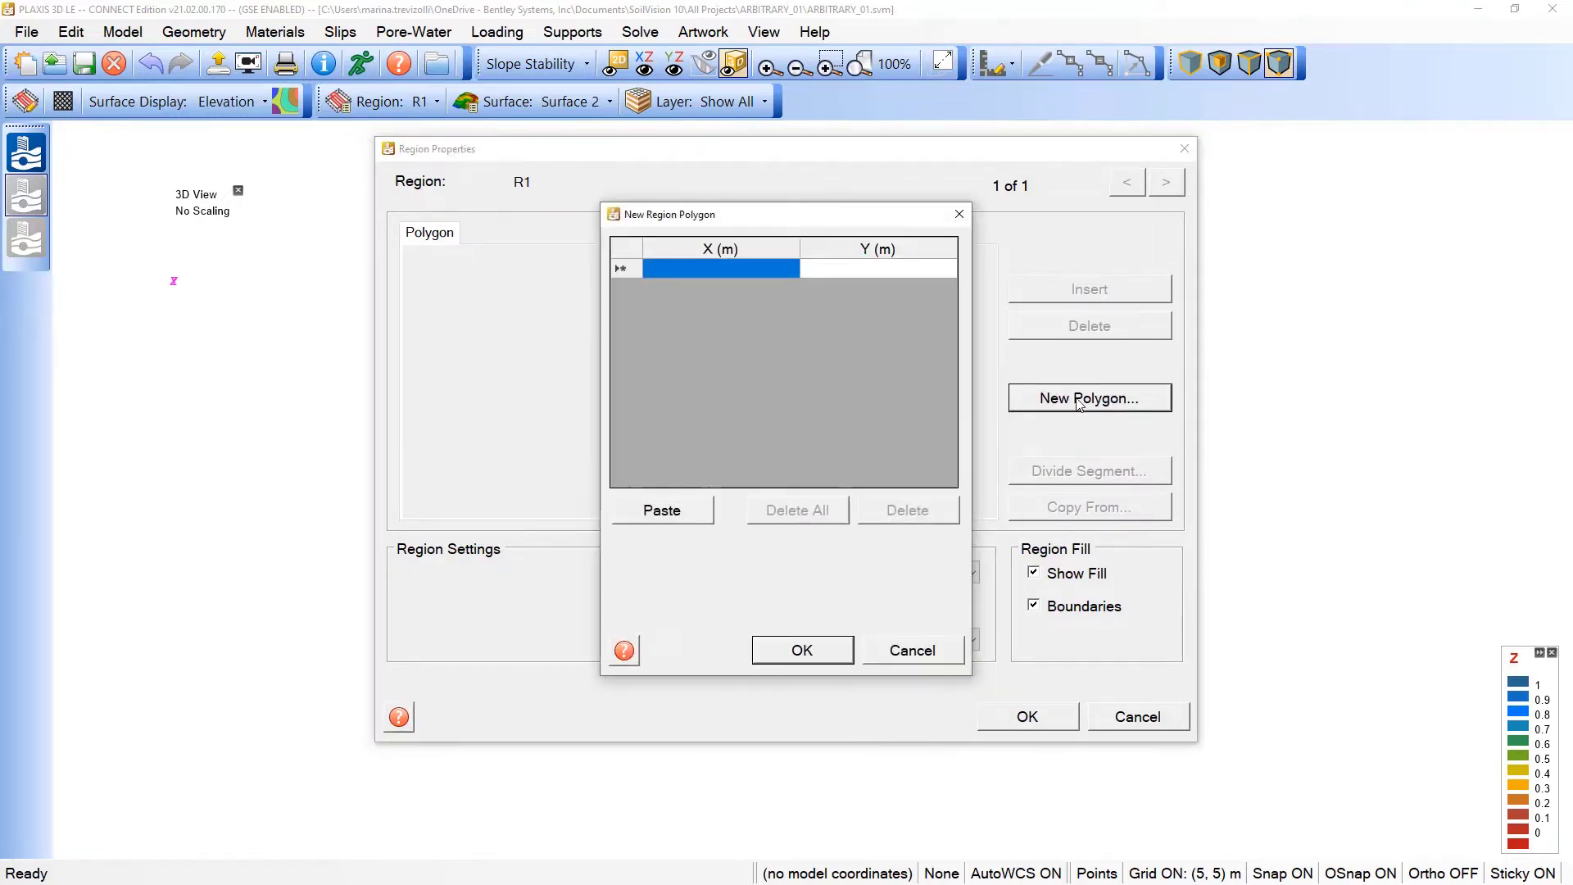
left_click(671, 511)
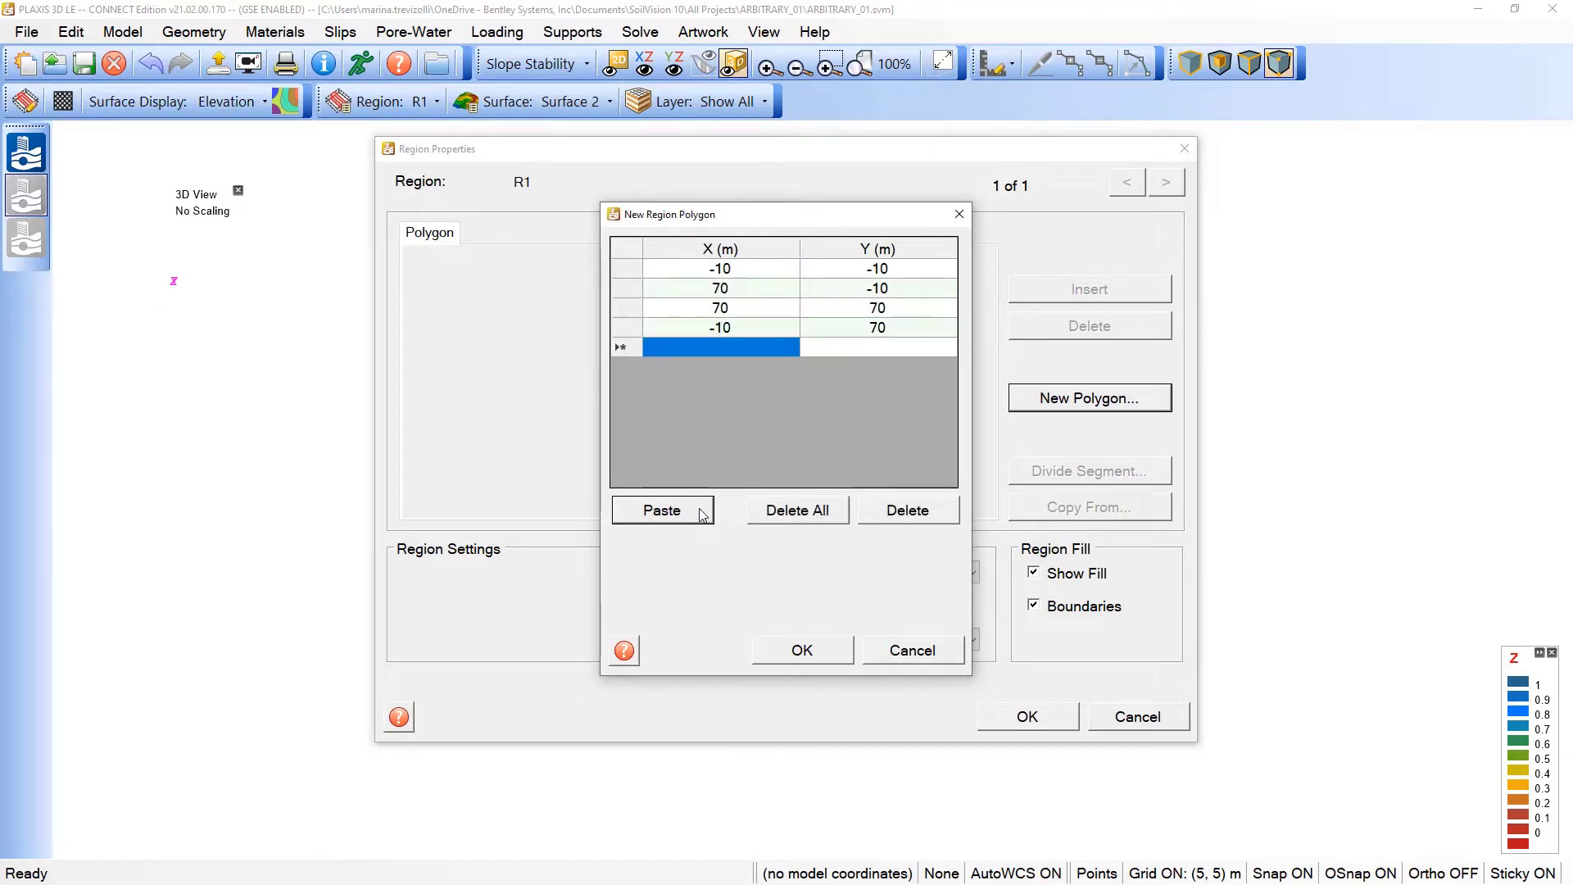
left_click(830, 657)
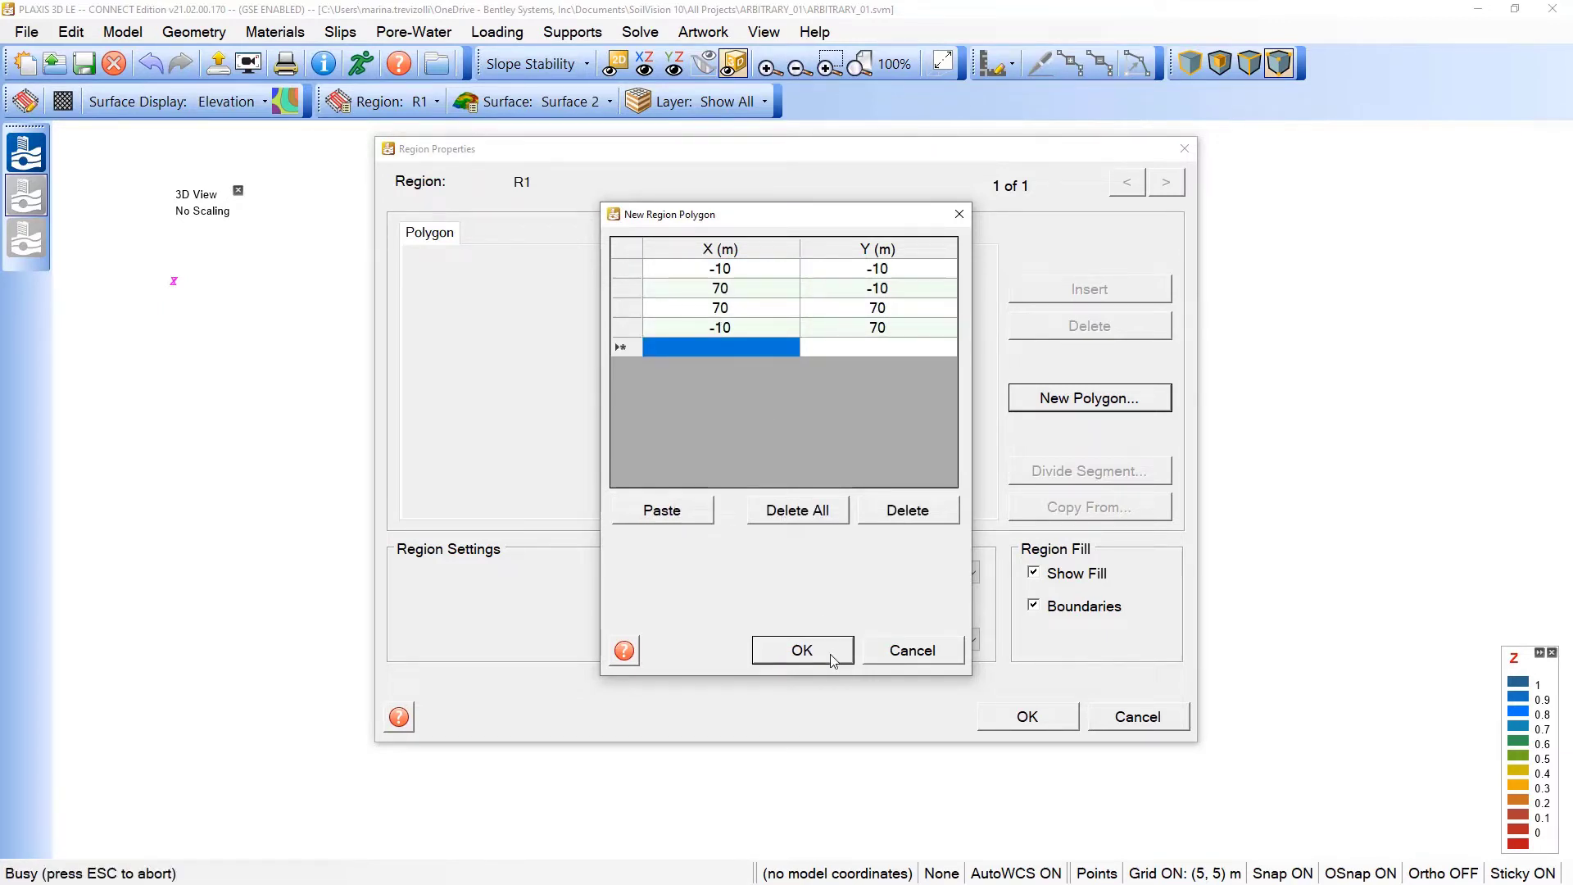
left_click(1026, 717)
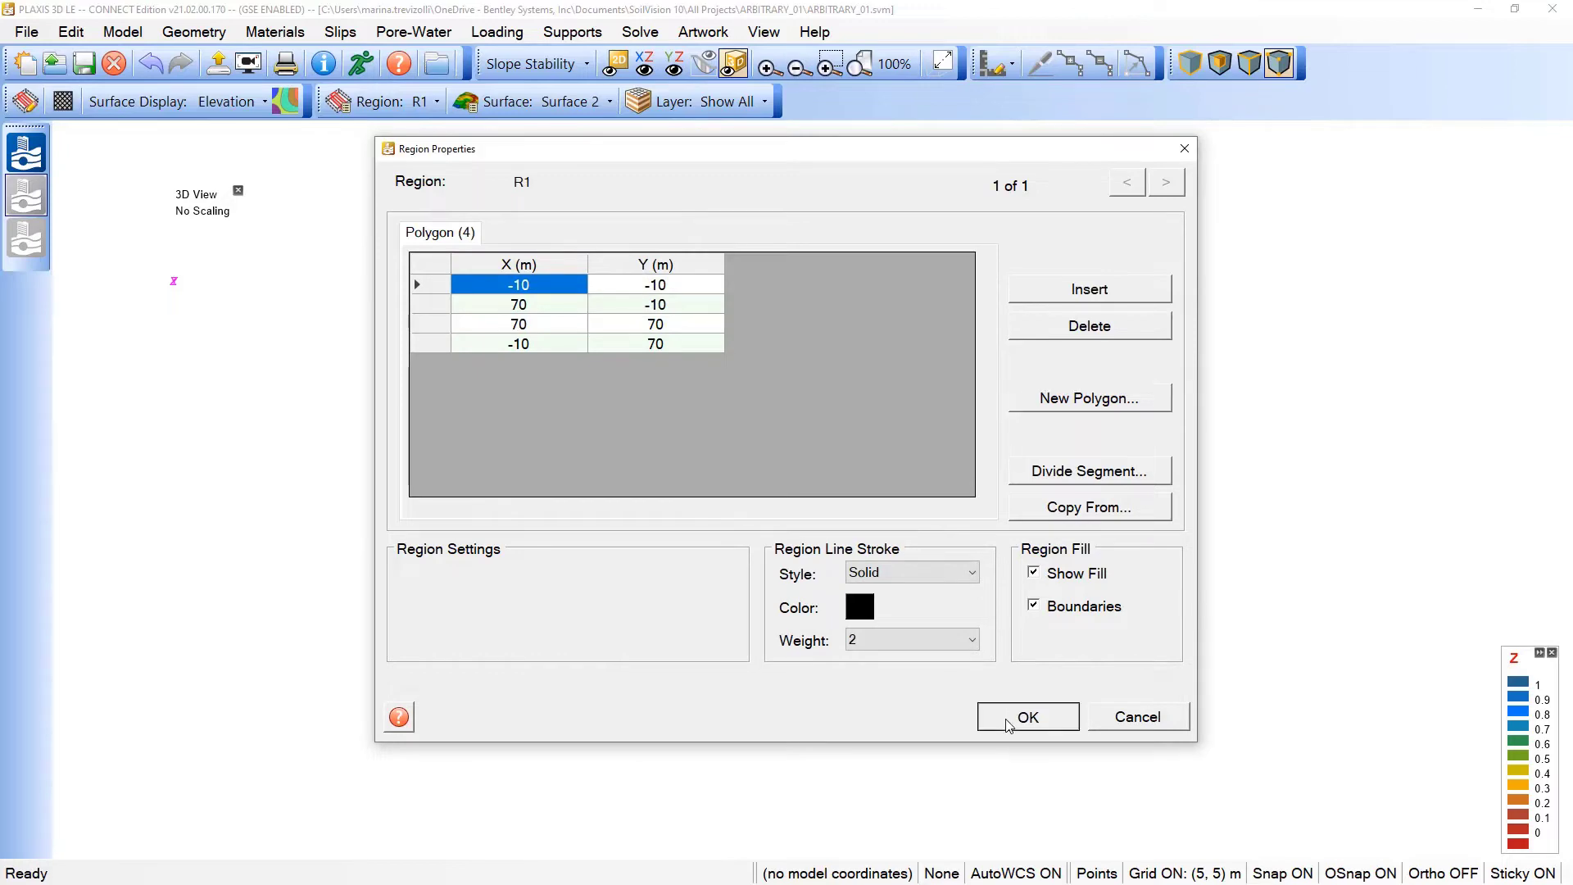
Examine the region block and its two surfaces in the 3D view from the side and from above
left_click_drag(573, 574, 647, 505)
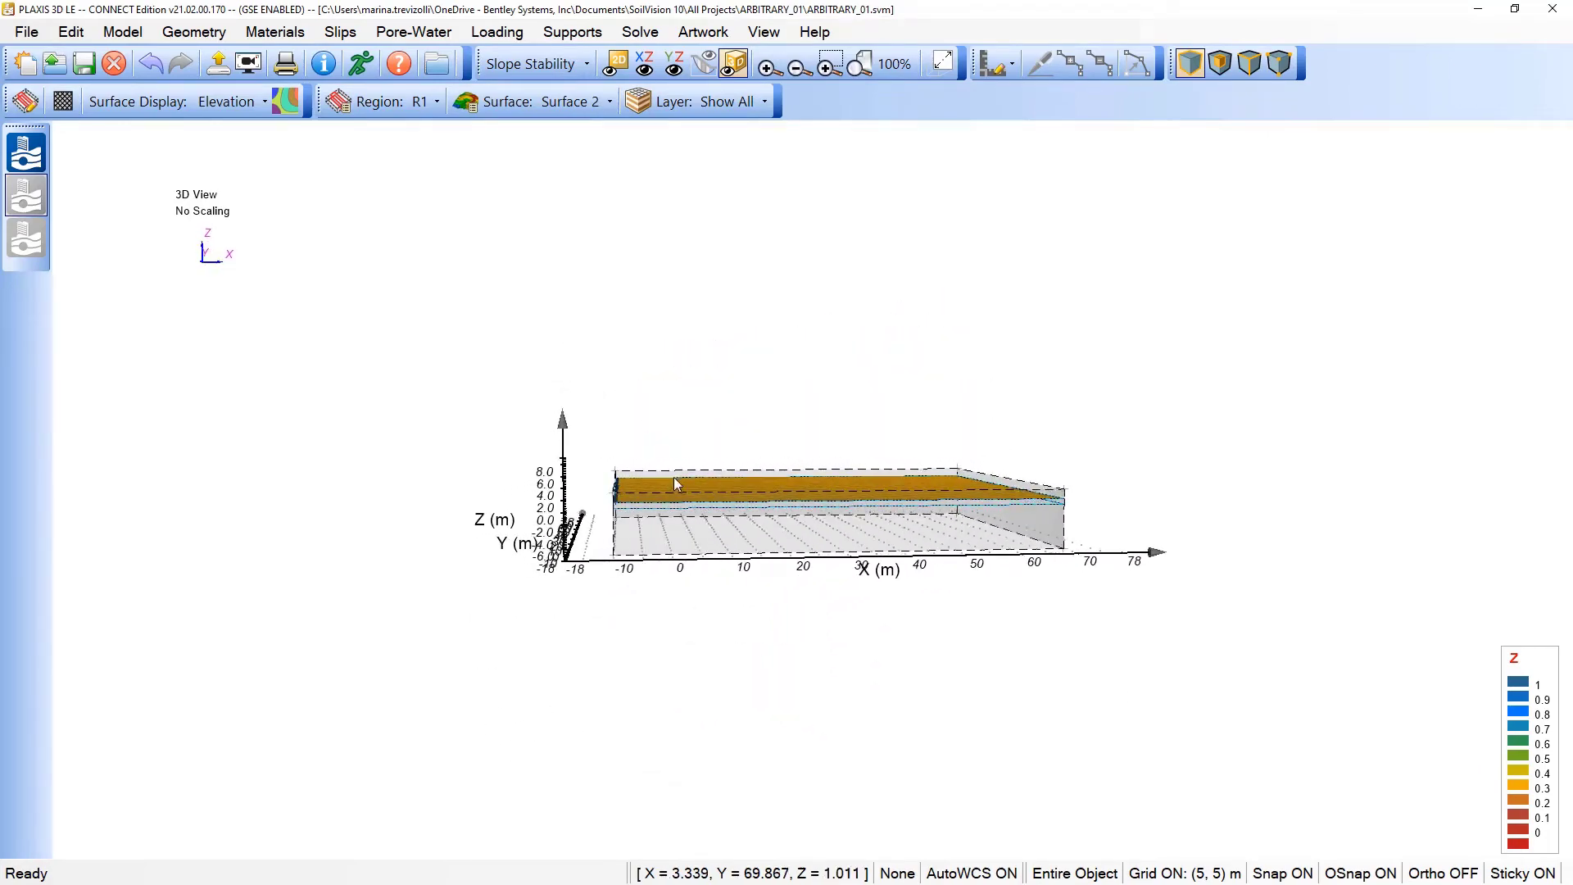
scroll(664, 508, "up", 2)
scroll(663, 508, "up", 3)
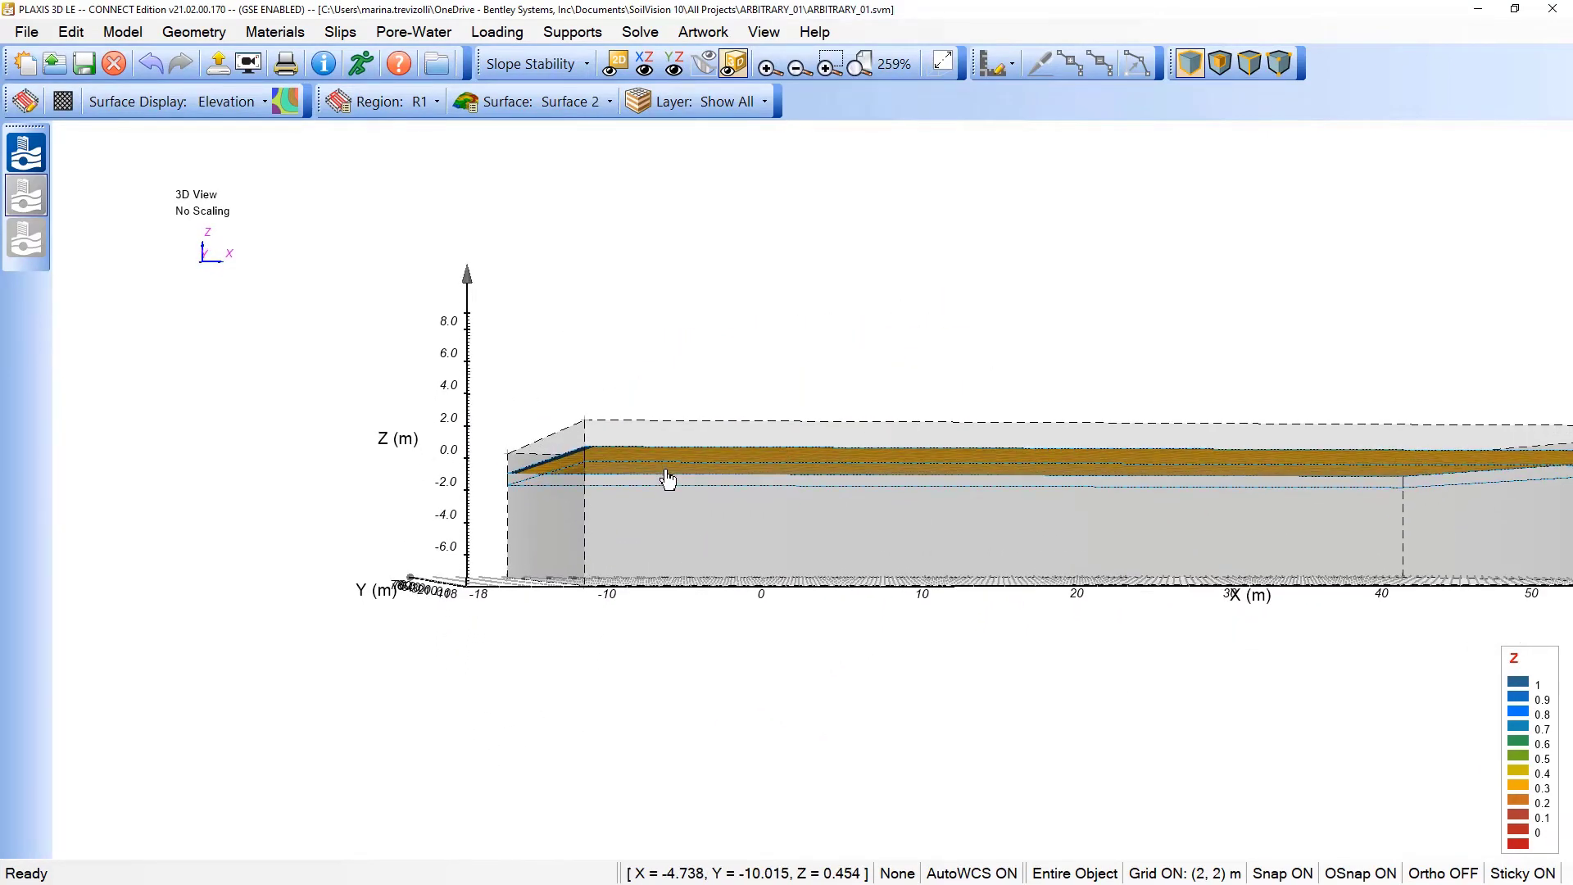
left_click_drag(649, 490, 312, 543)
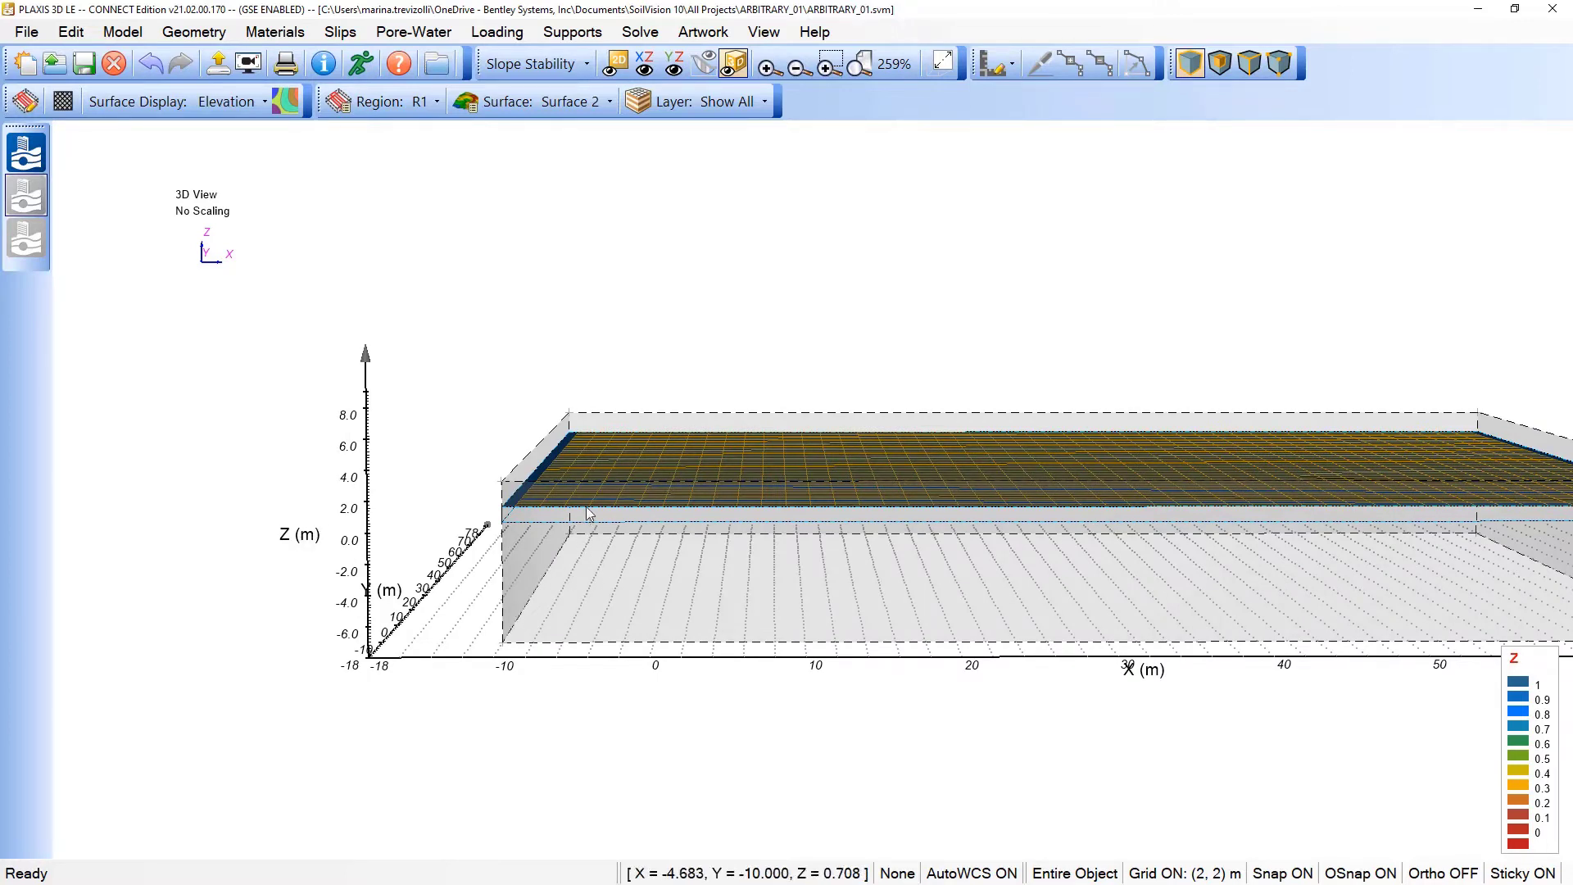
scroll(597, 538, "down", 3)
left_click_drag(602, 545, 618, 629)
scroll(617, 629, "down", 1)
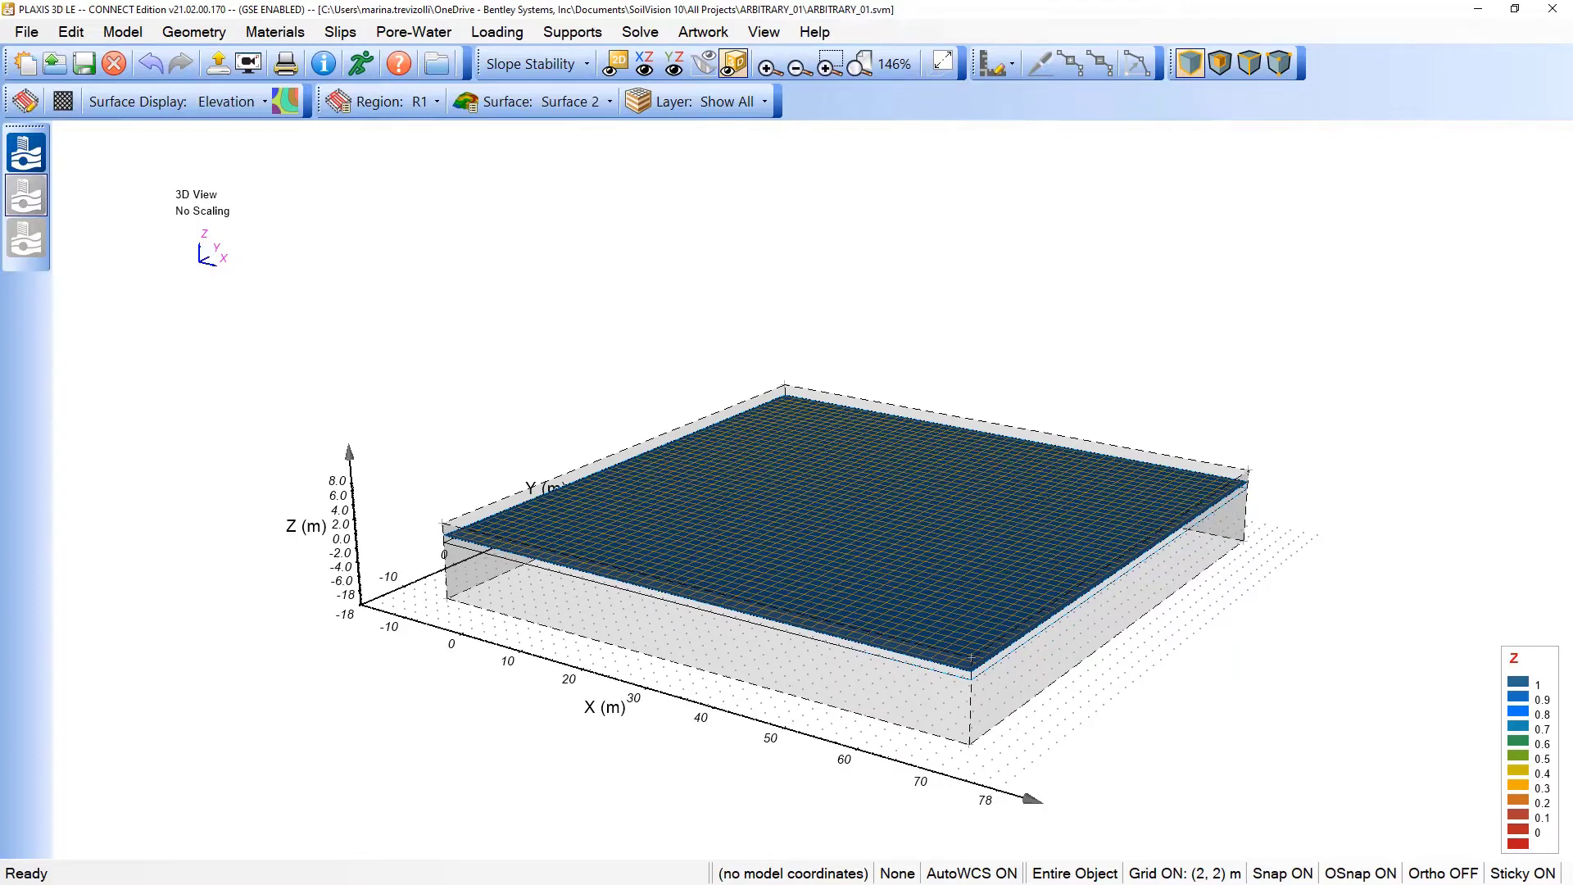
left_click_drag(684, 493, 966, 627)
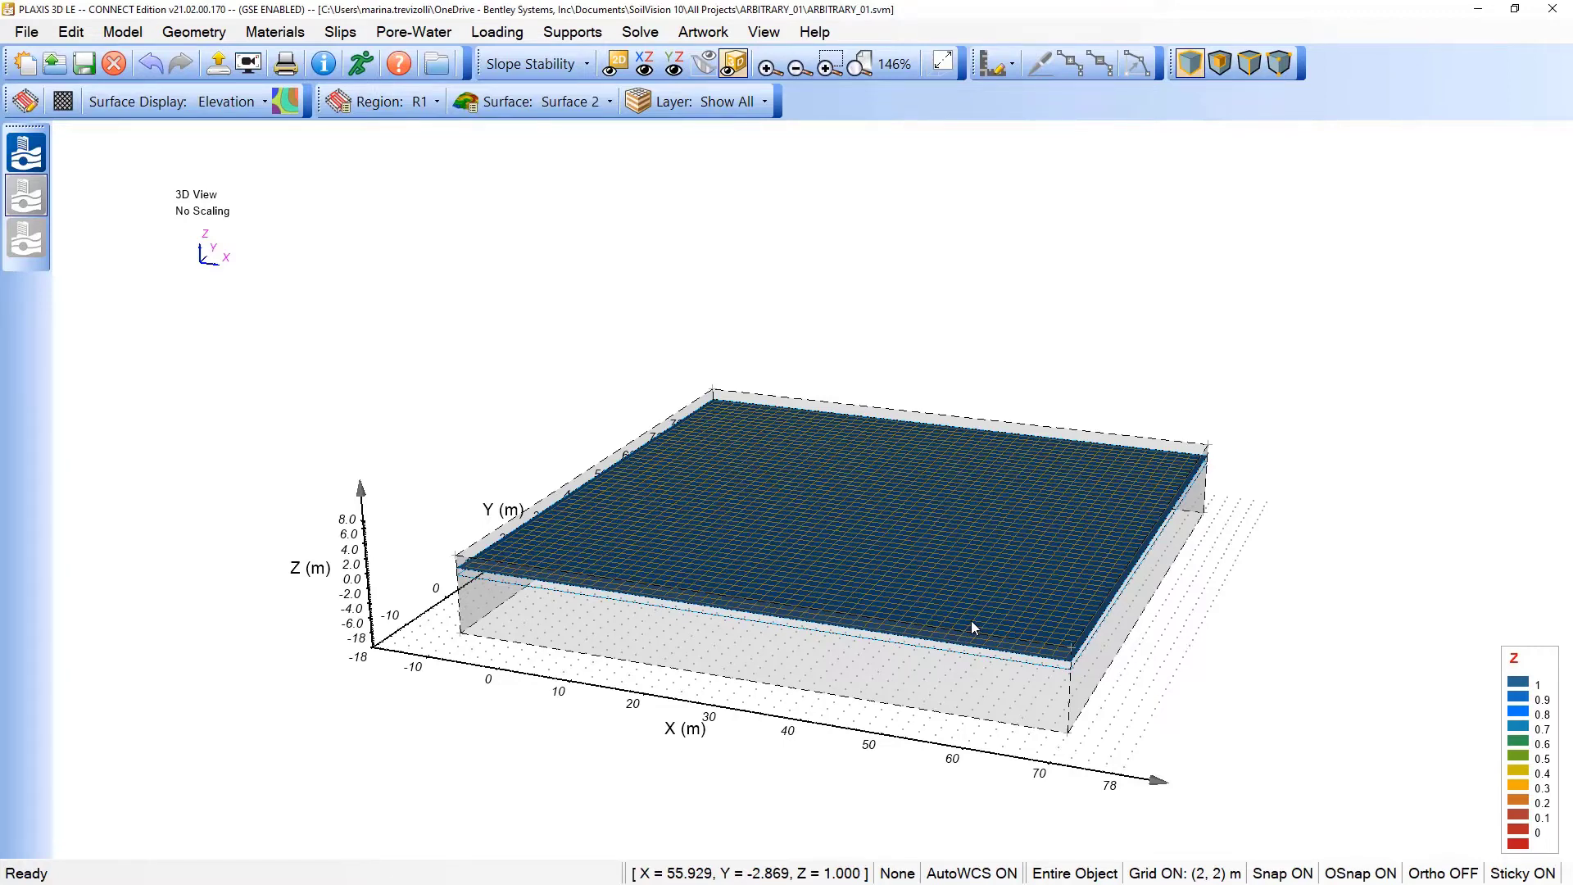
Review the model's surface list and check the definition option and elevation of Surface 1
left_click(205, 33)
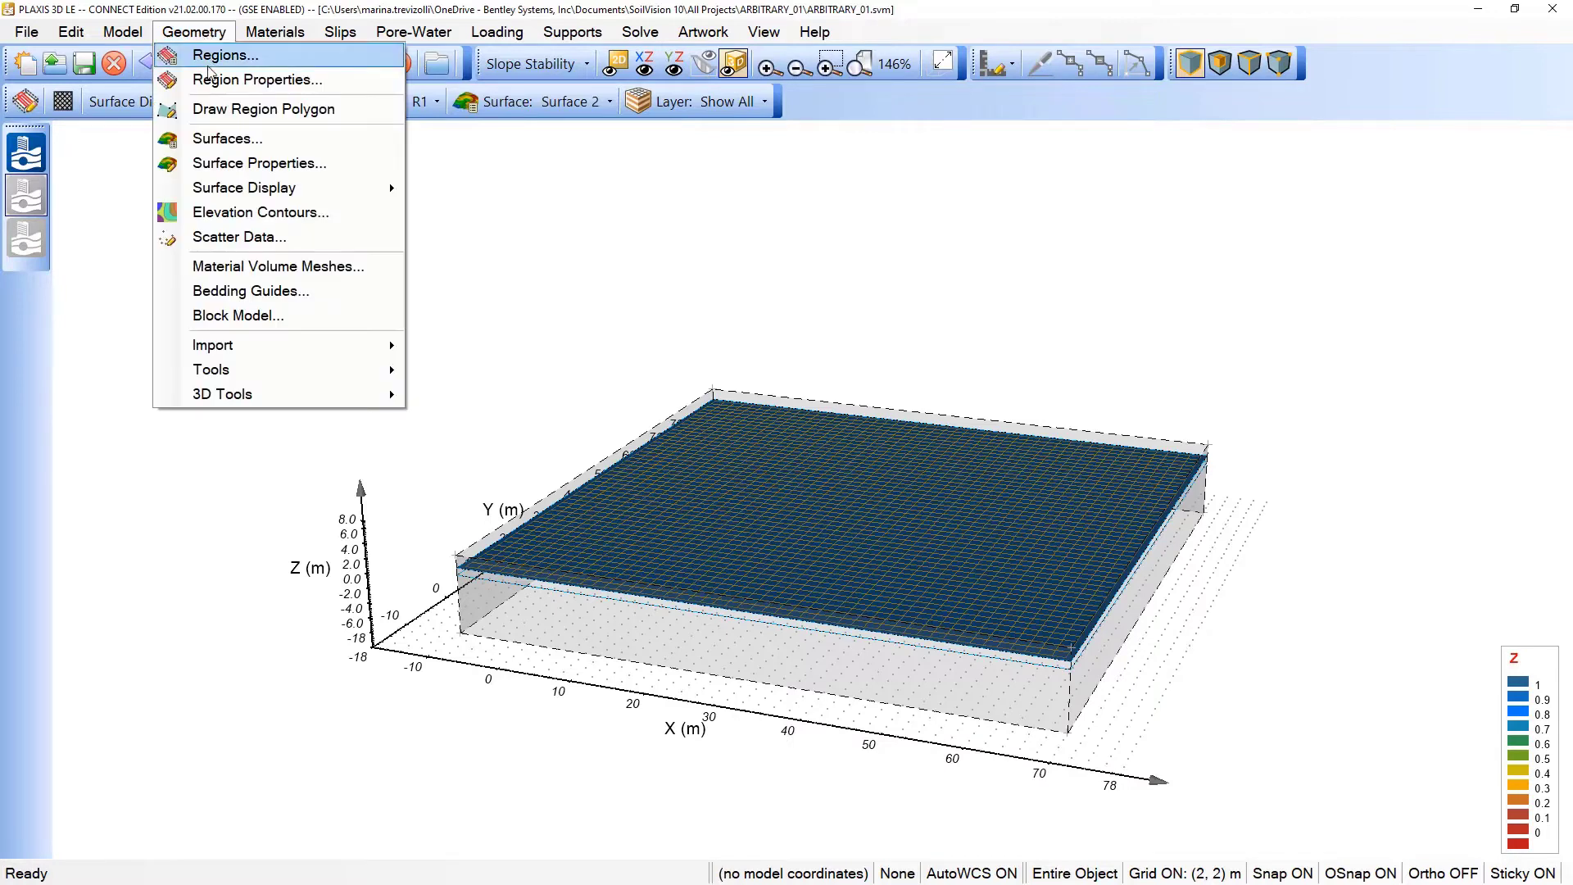
left_click(232, 139)
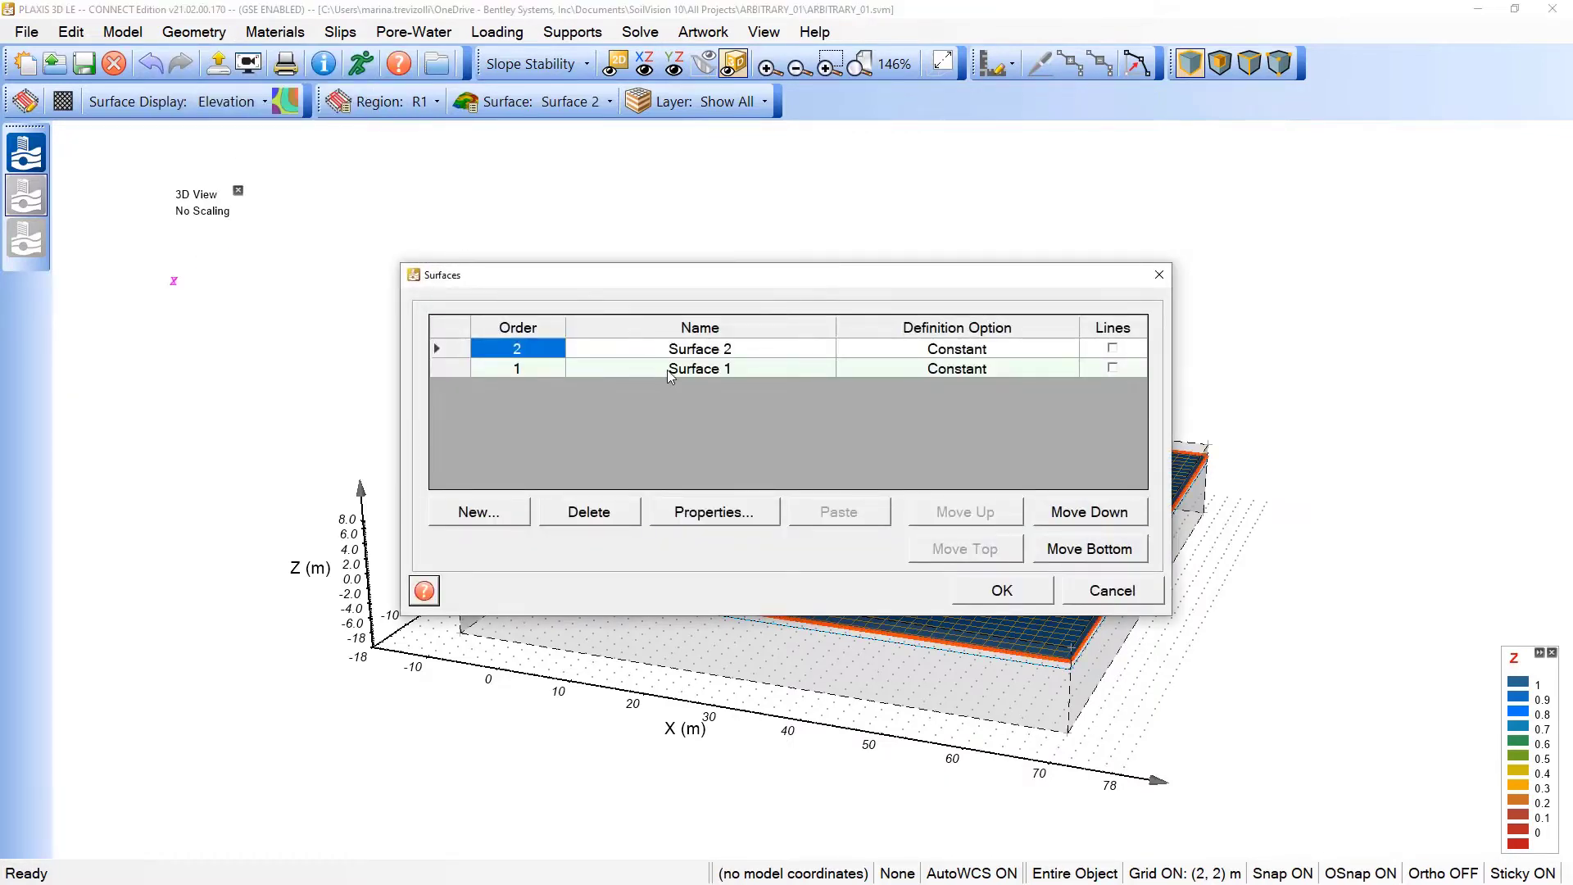
left_click(727, 368)
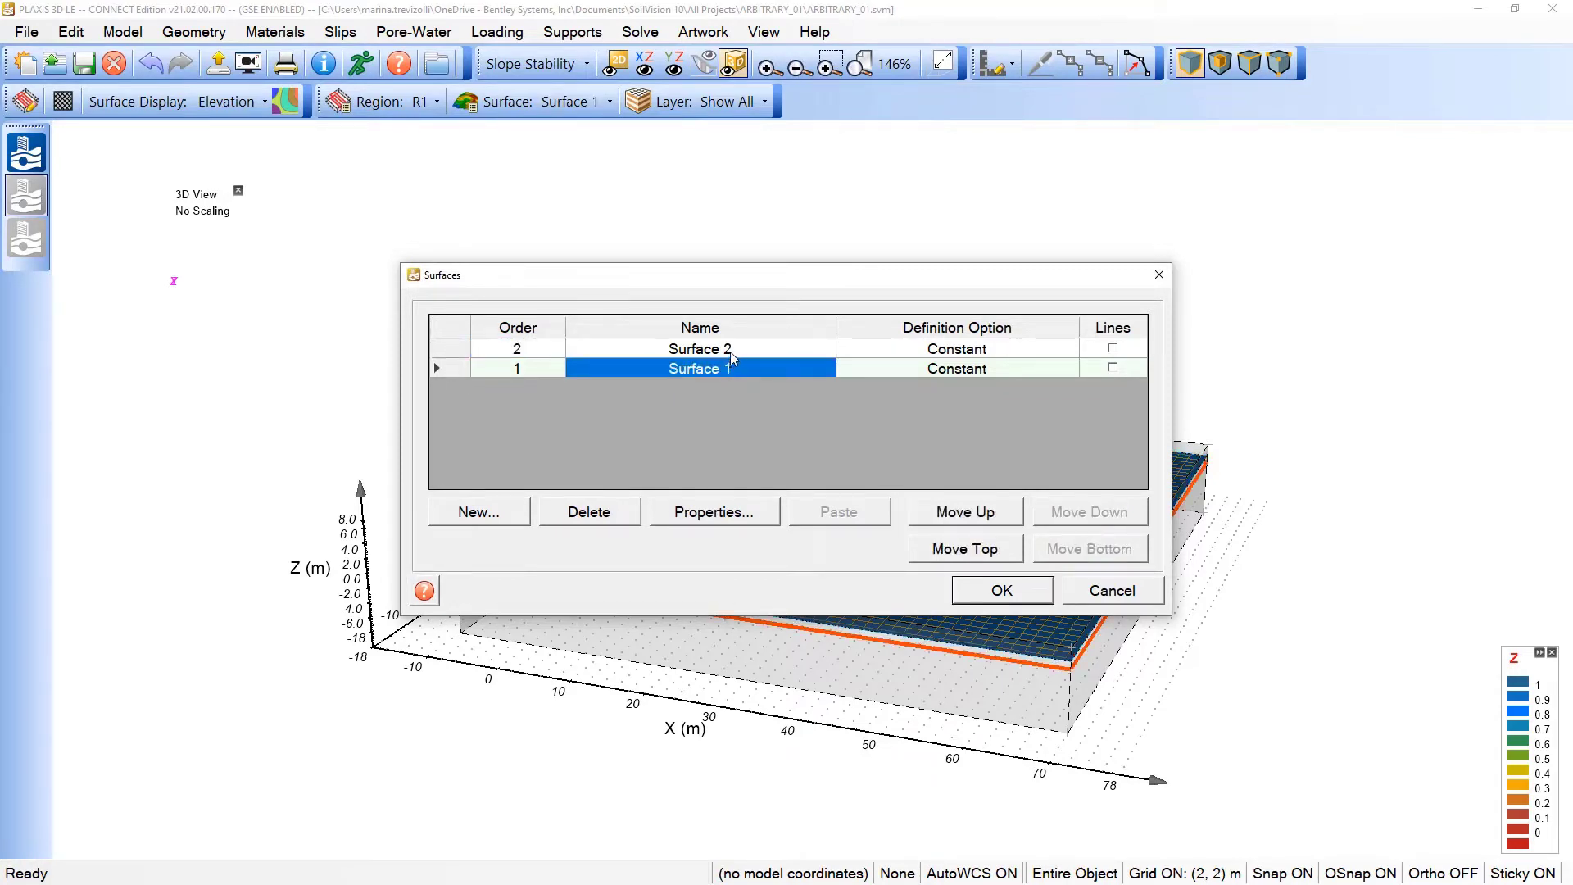
left_click(730, 352)
left_click(739, 369)
left_click_drag(942, 282, 854, 308)
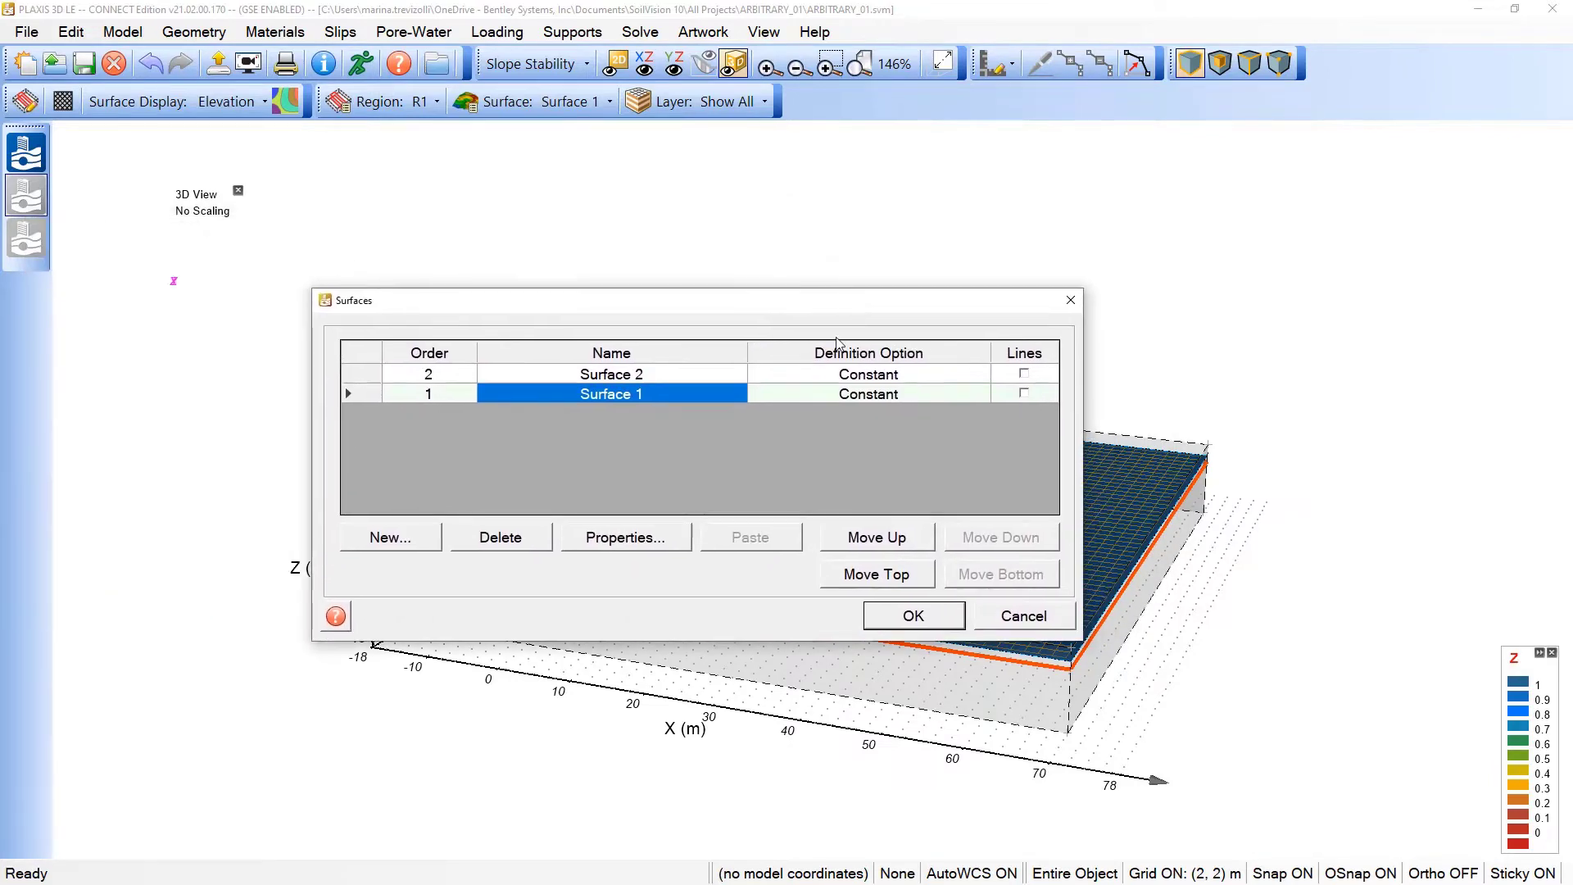
left_click(628, 540)
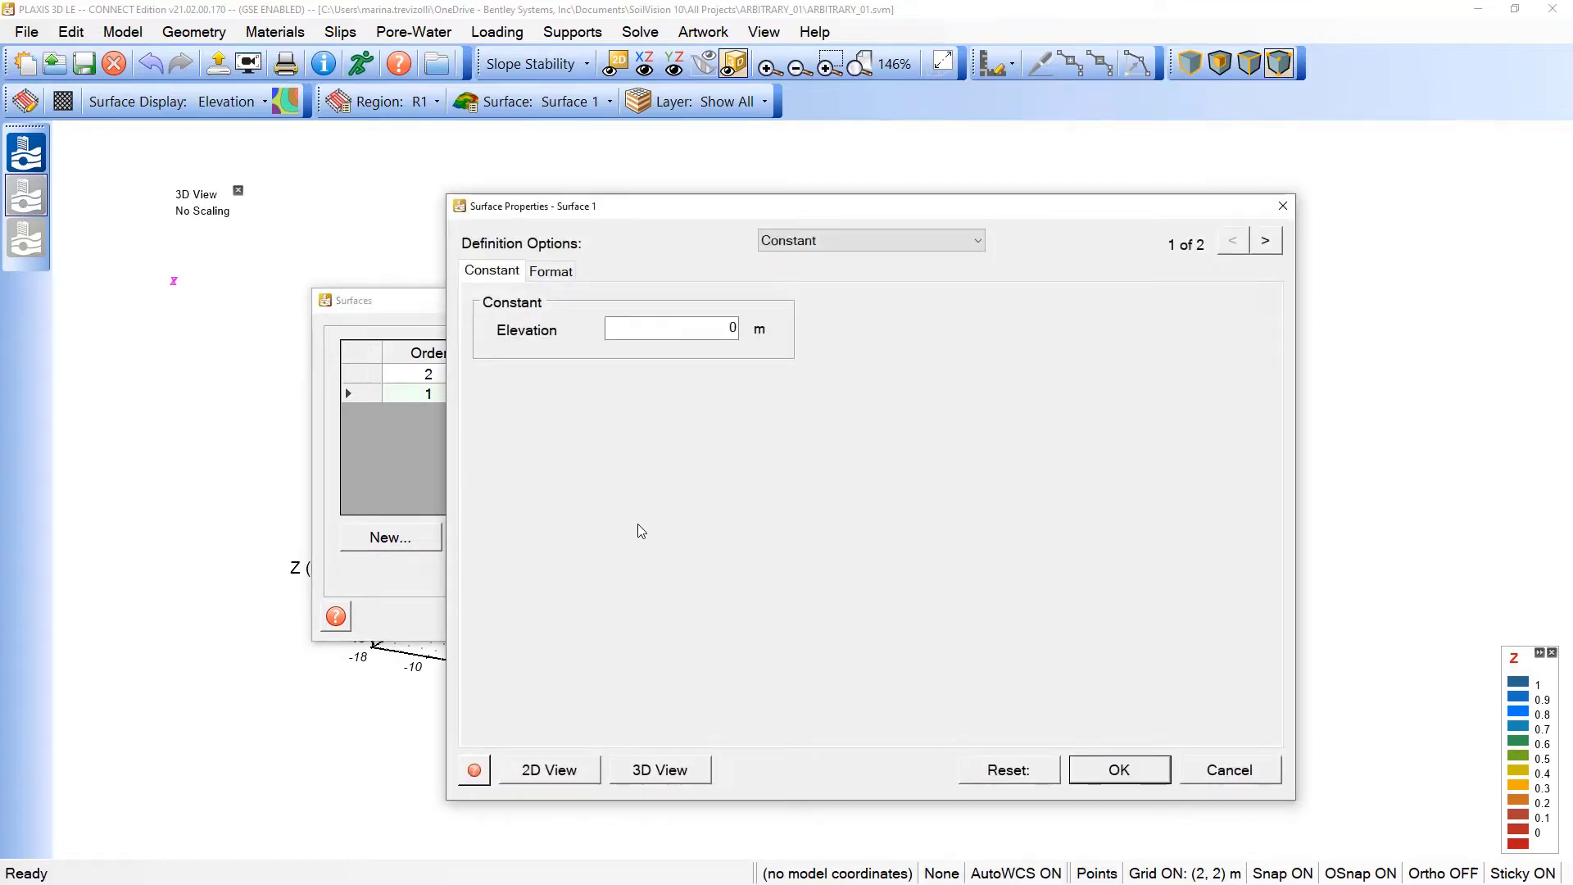
left_click(805, 243)
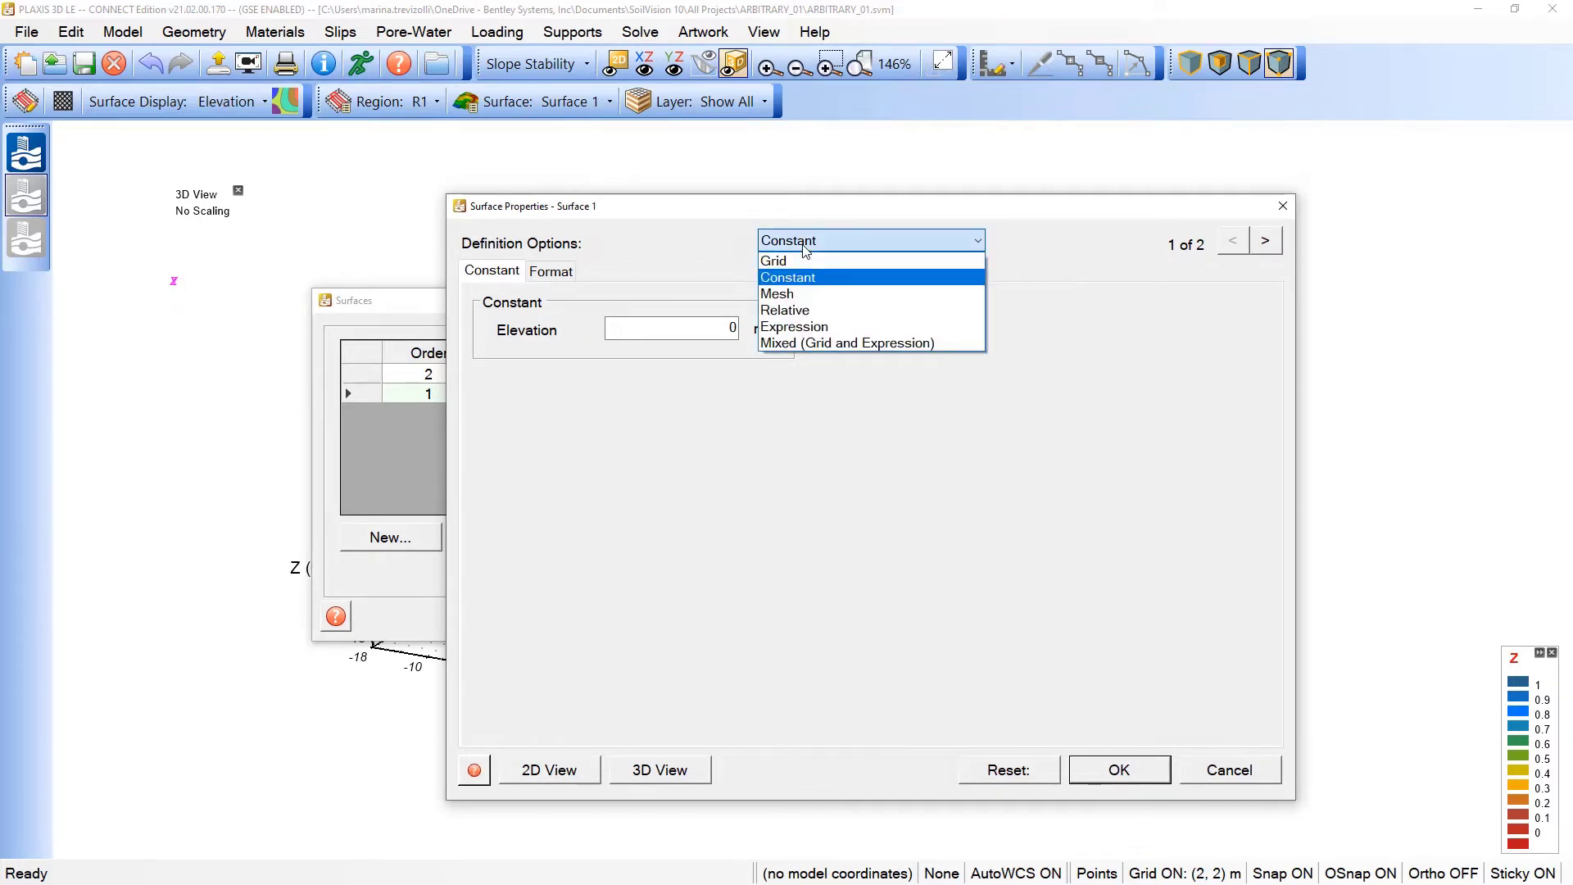
left_click(803, 245)
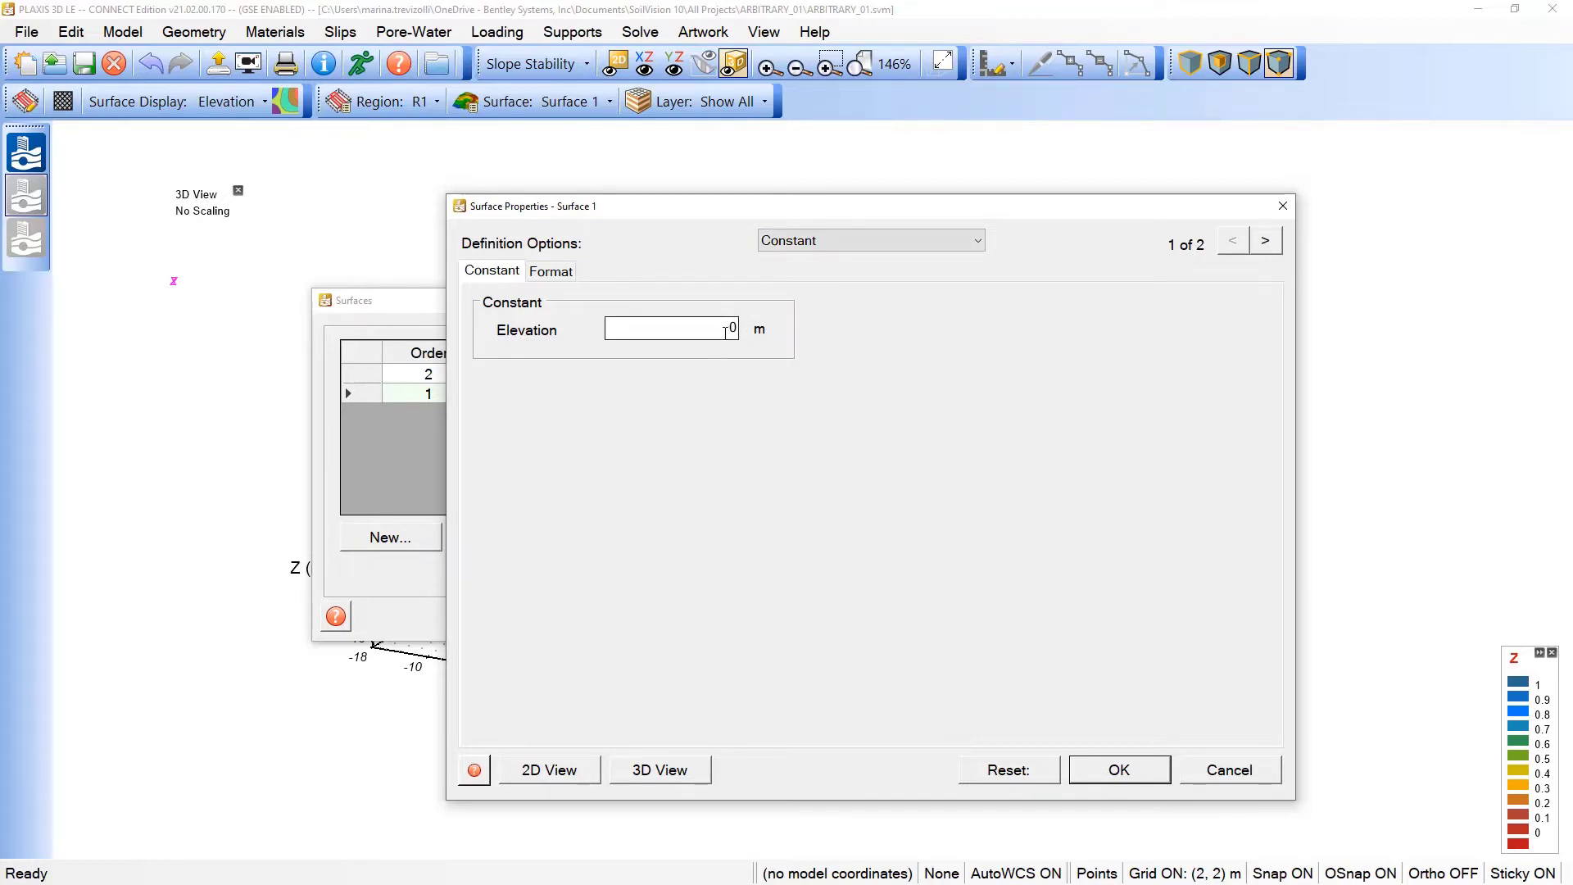
left_click(1136, 771)
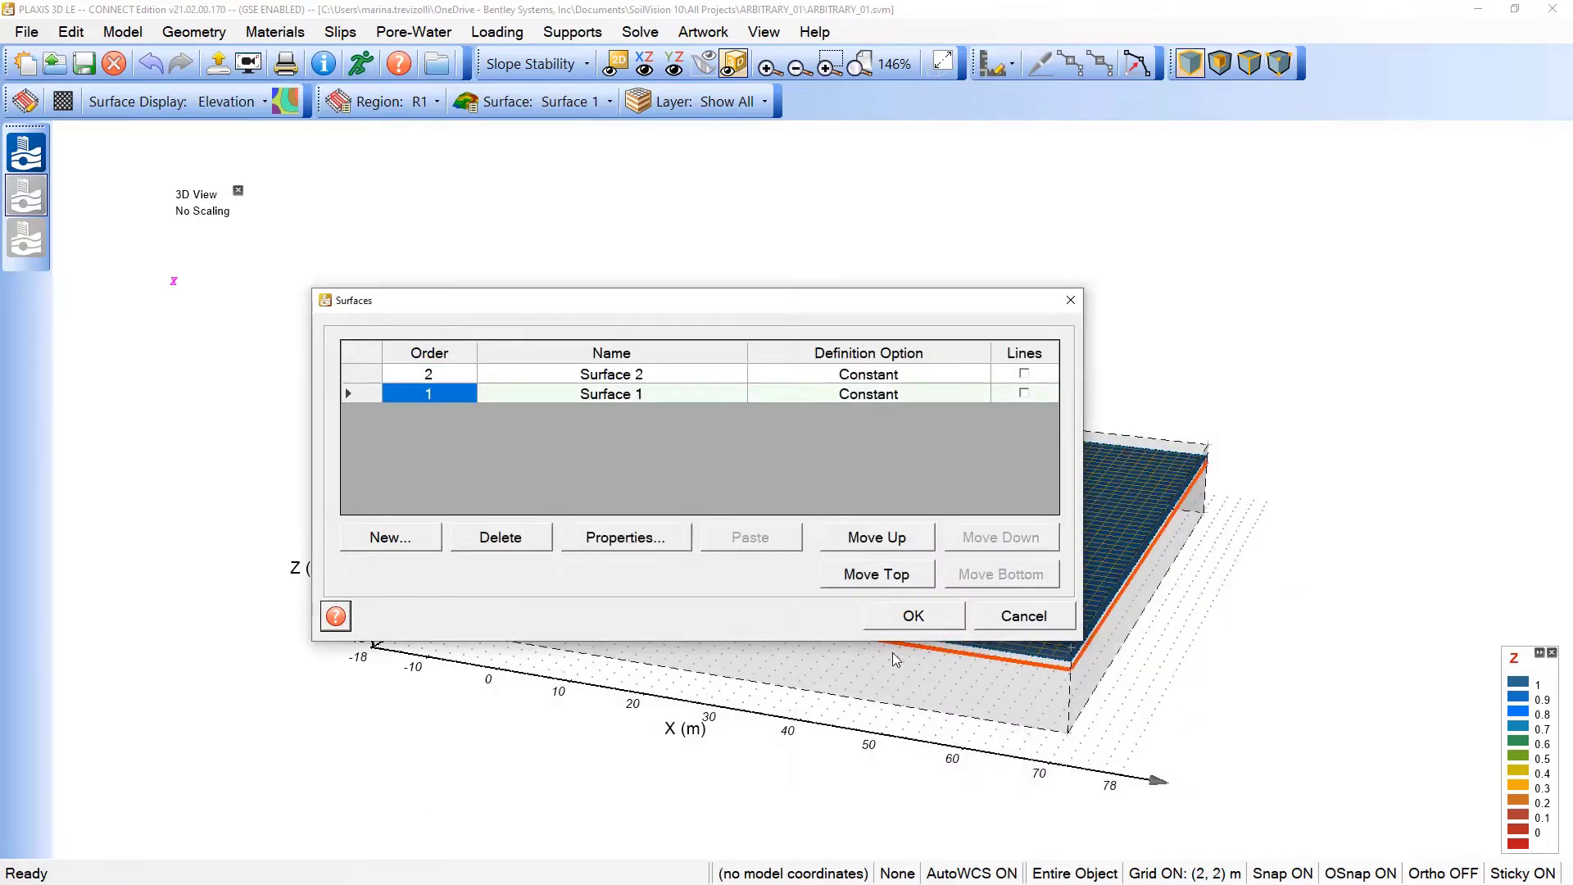
Change the definition option of Surface 2 to Grid in its surface properties
left_click(571, 375)
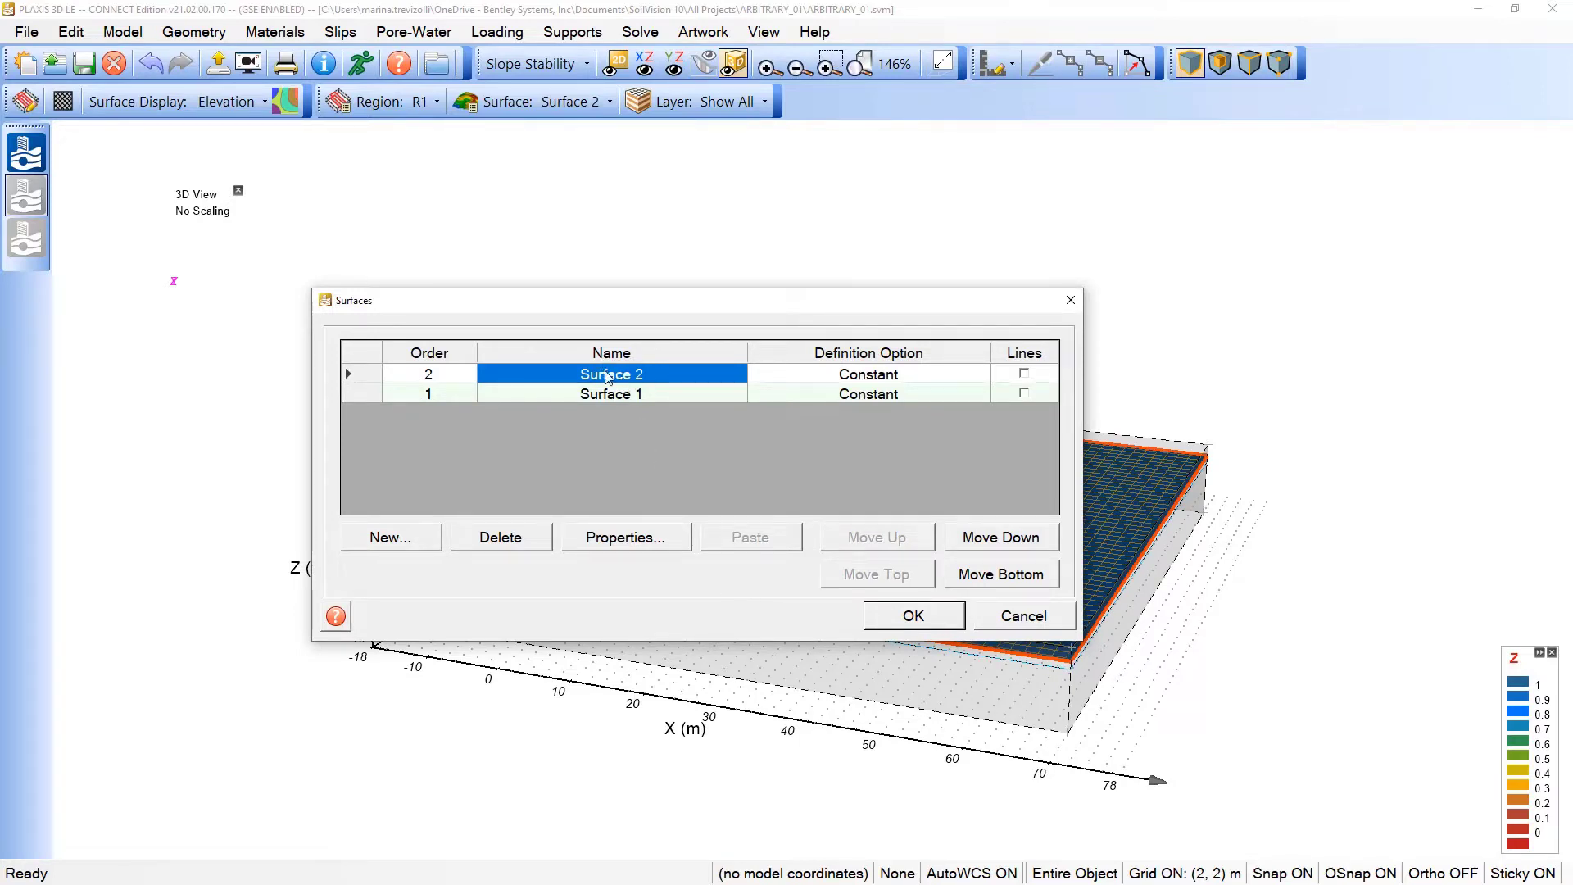
left_click(616, 539)
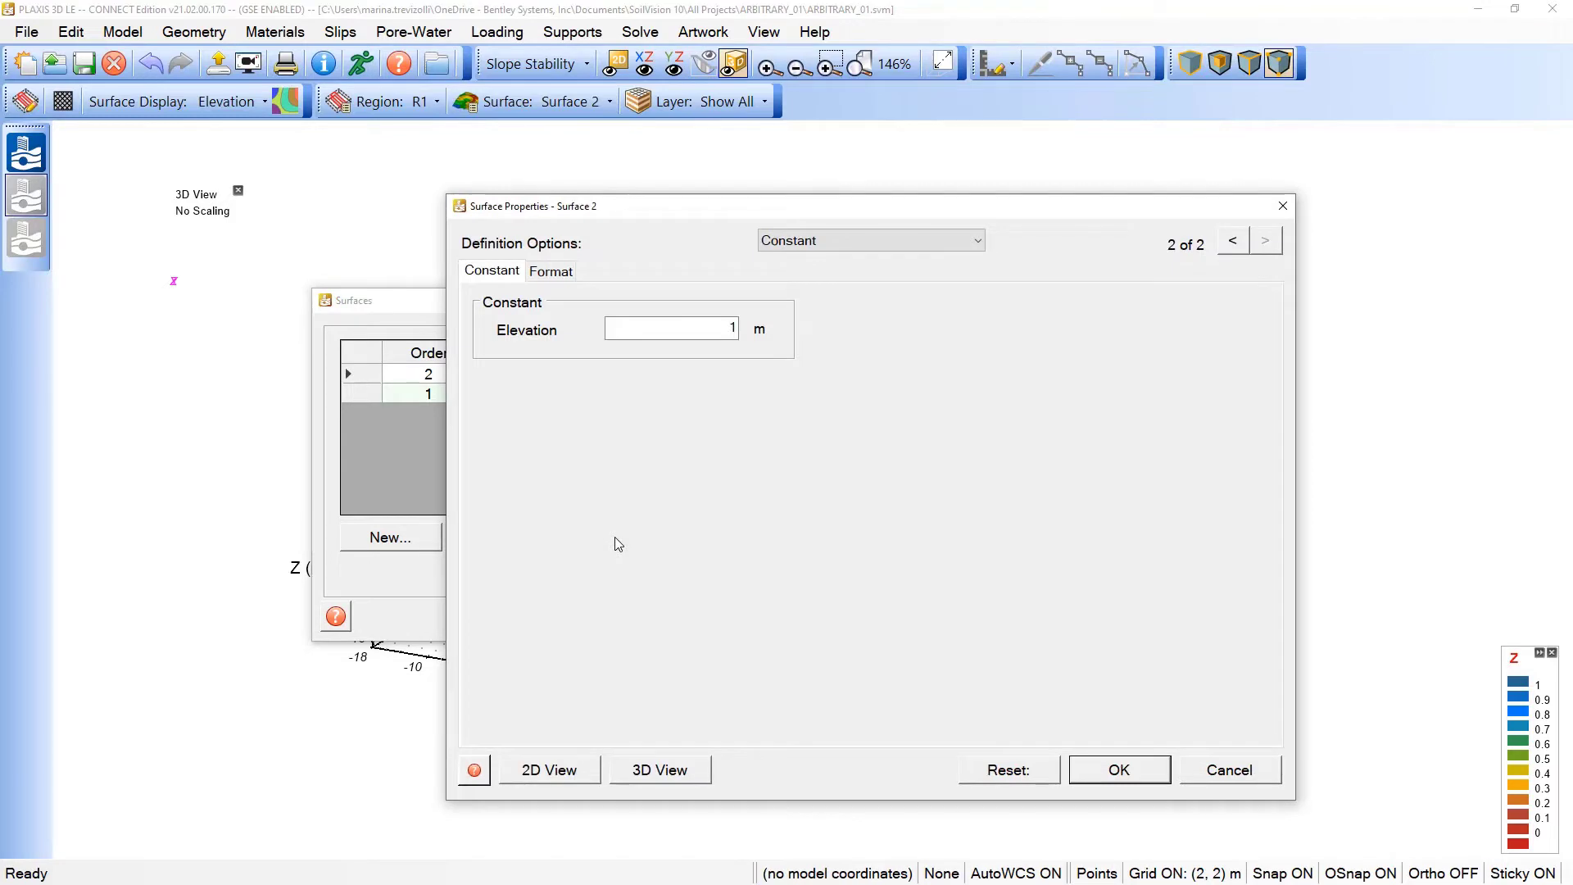
left_click(838, 238)
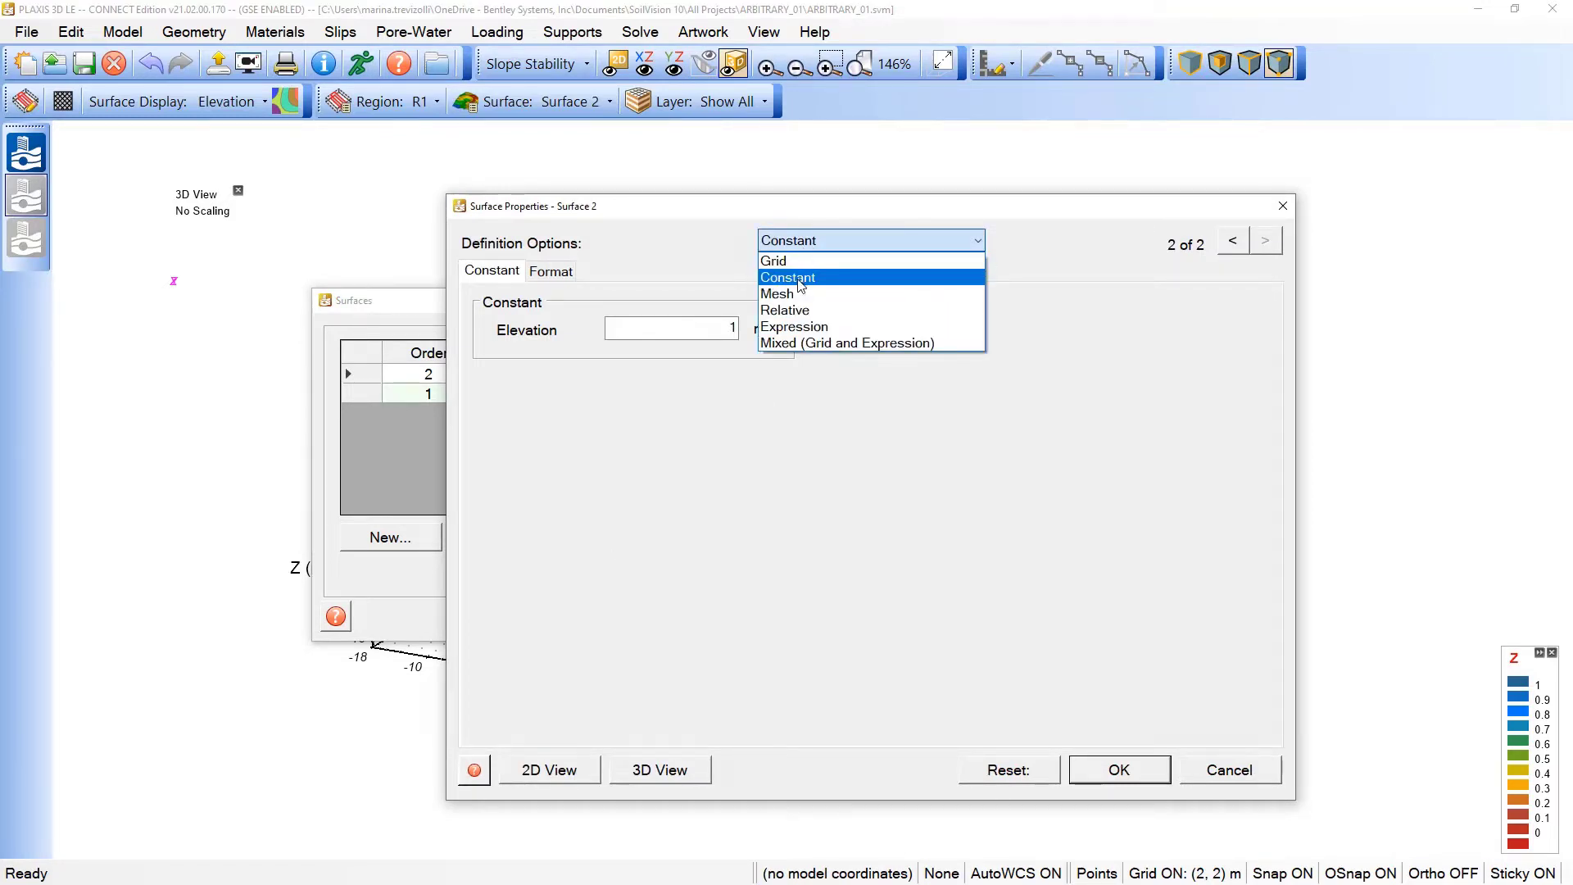
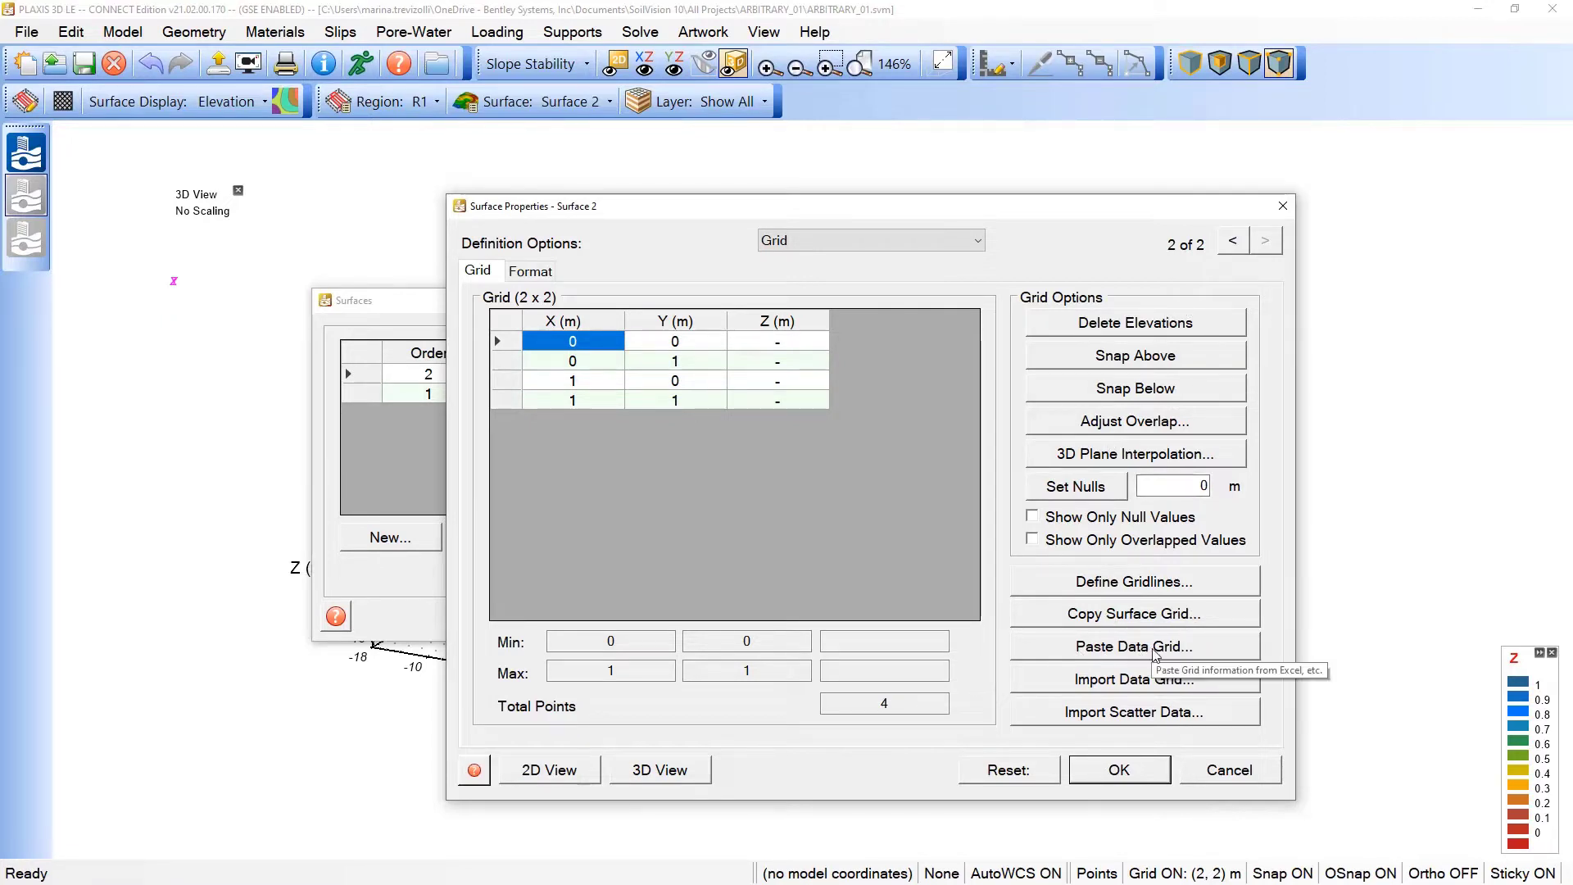
Import the Slope Stability Tutorial 3D Arbitrary Sliding Direction CSV file from the Tutorials folder into Surface 2's paste data grid
left_click(1156, 652)
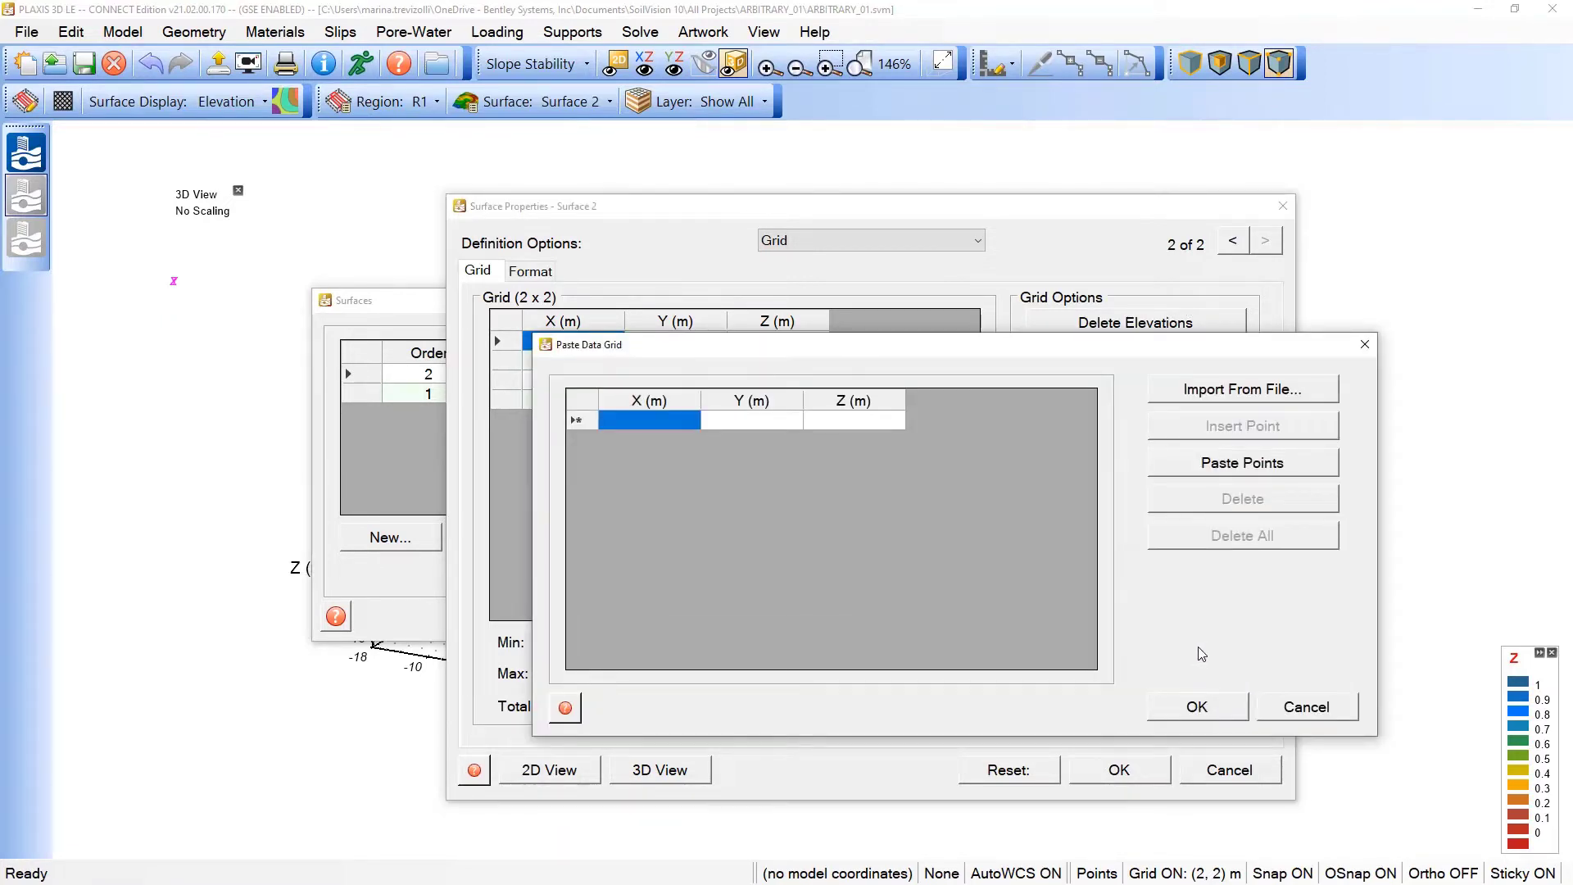
left_click_drag(1214, 351, 1103, 297)
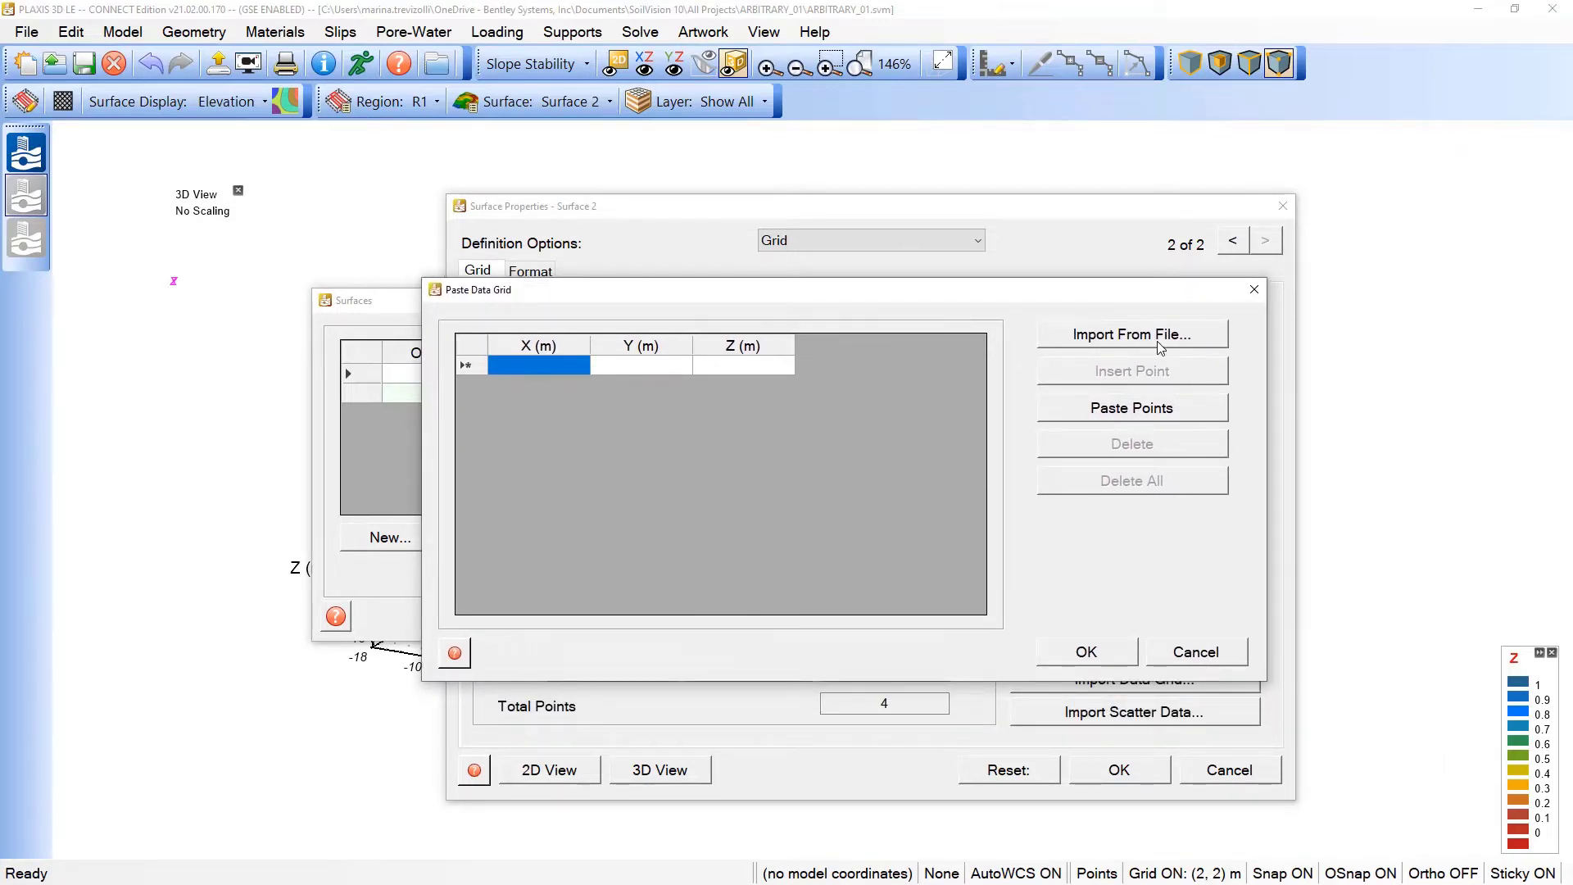
left_click(1160, 349)
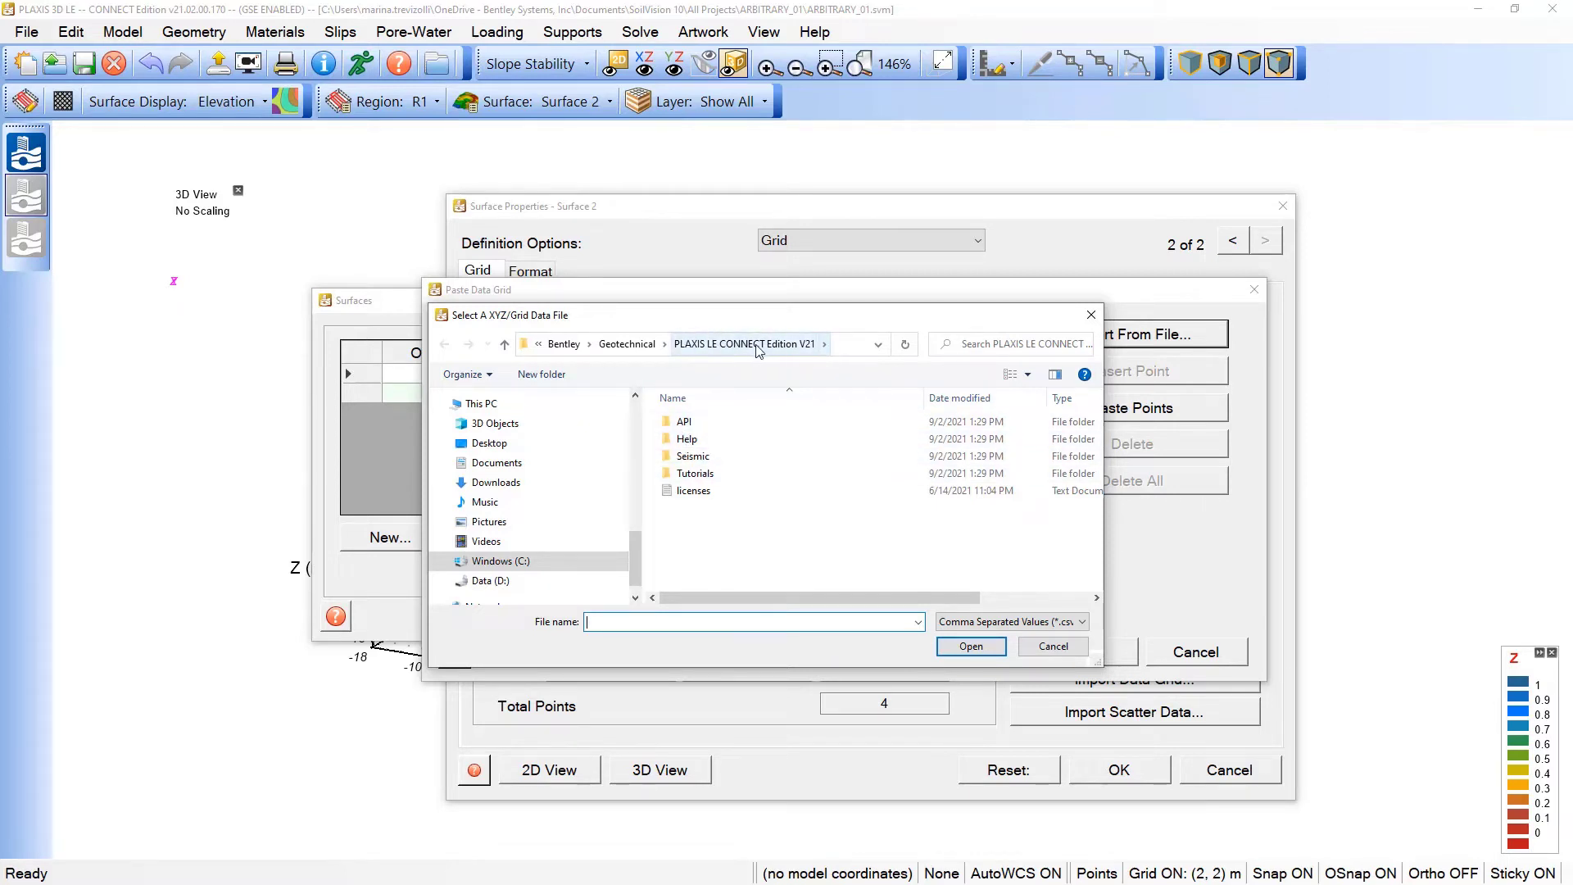
left_click(705, 476)
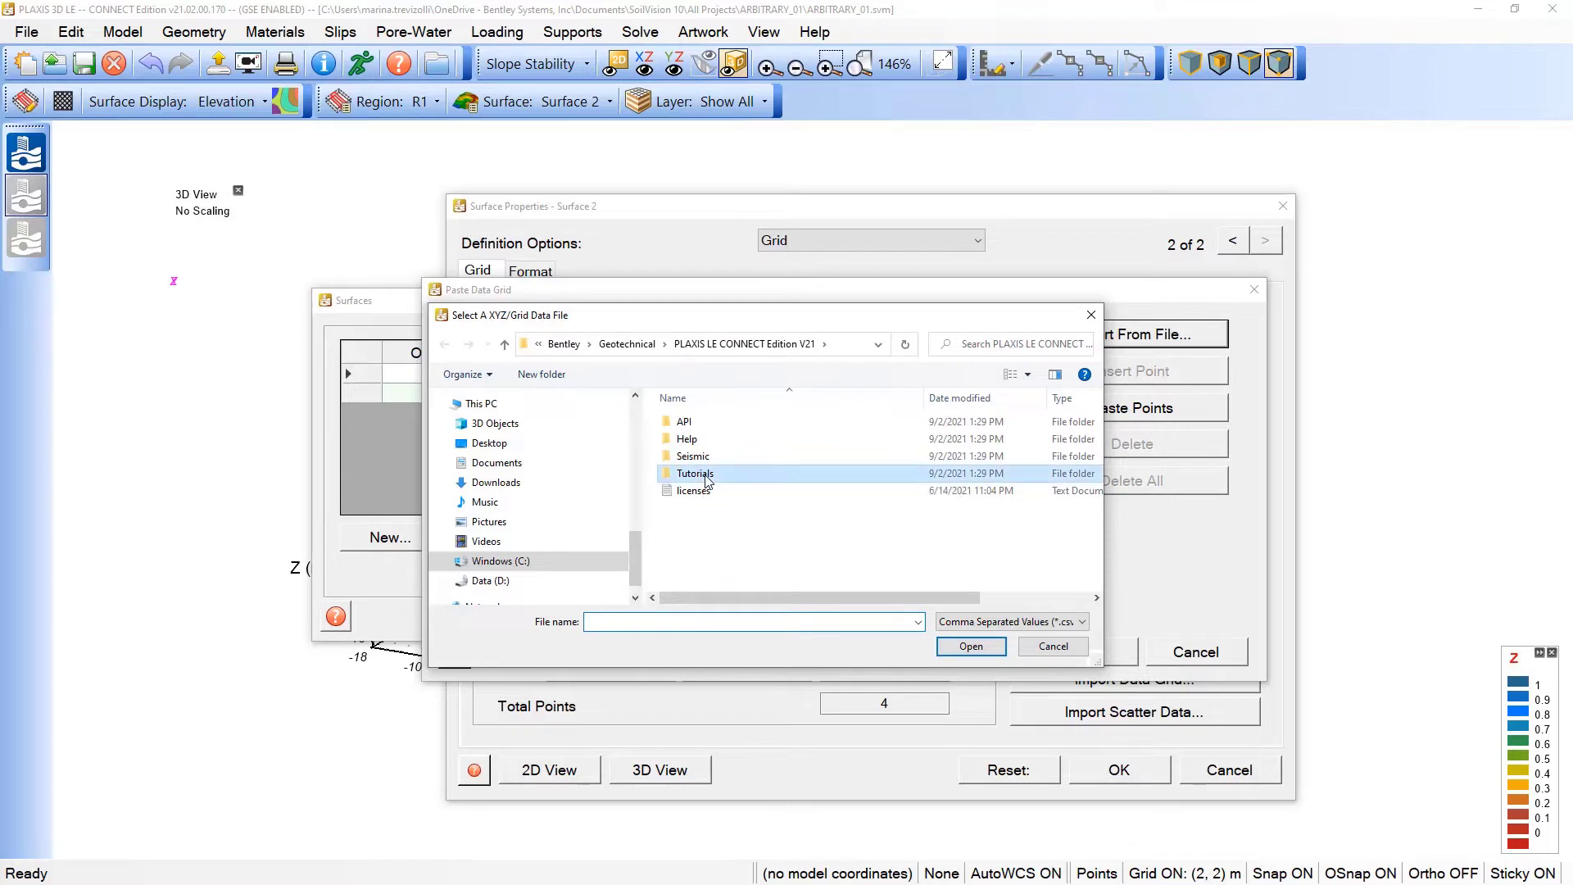
double_click(706, 479)
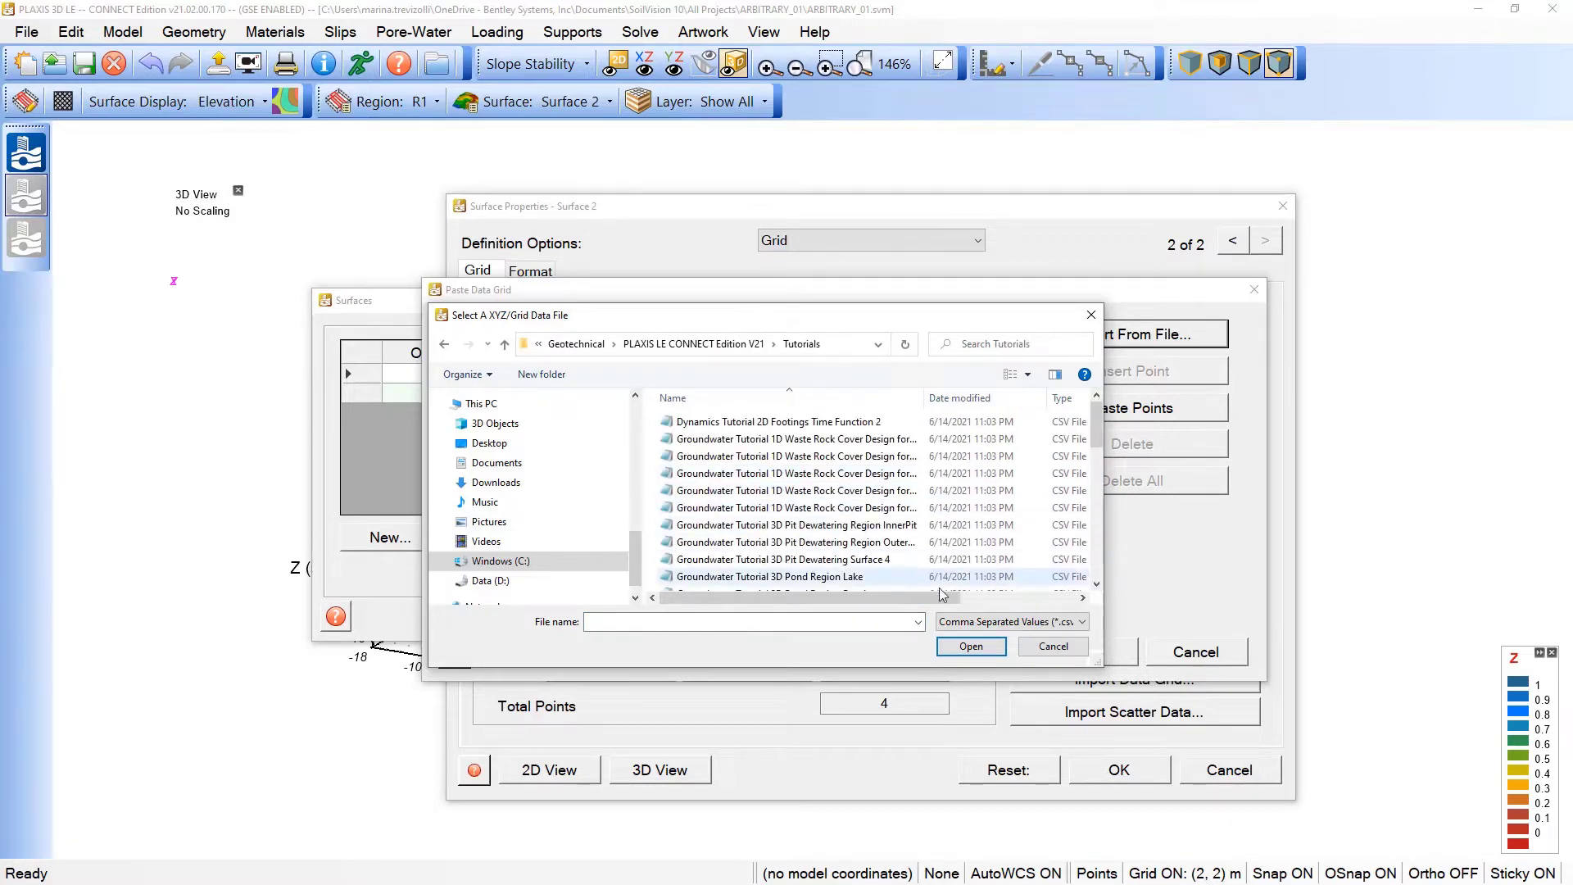
left_click(1044, 622)
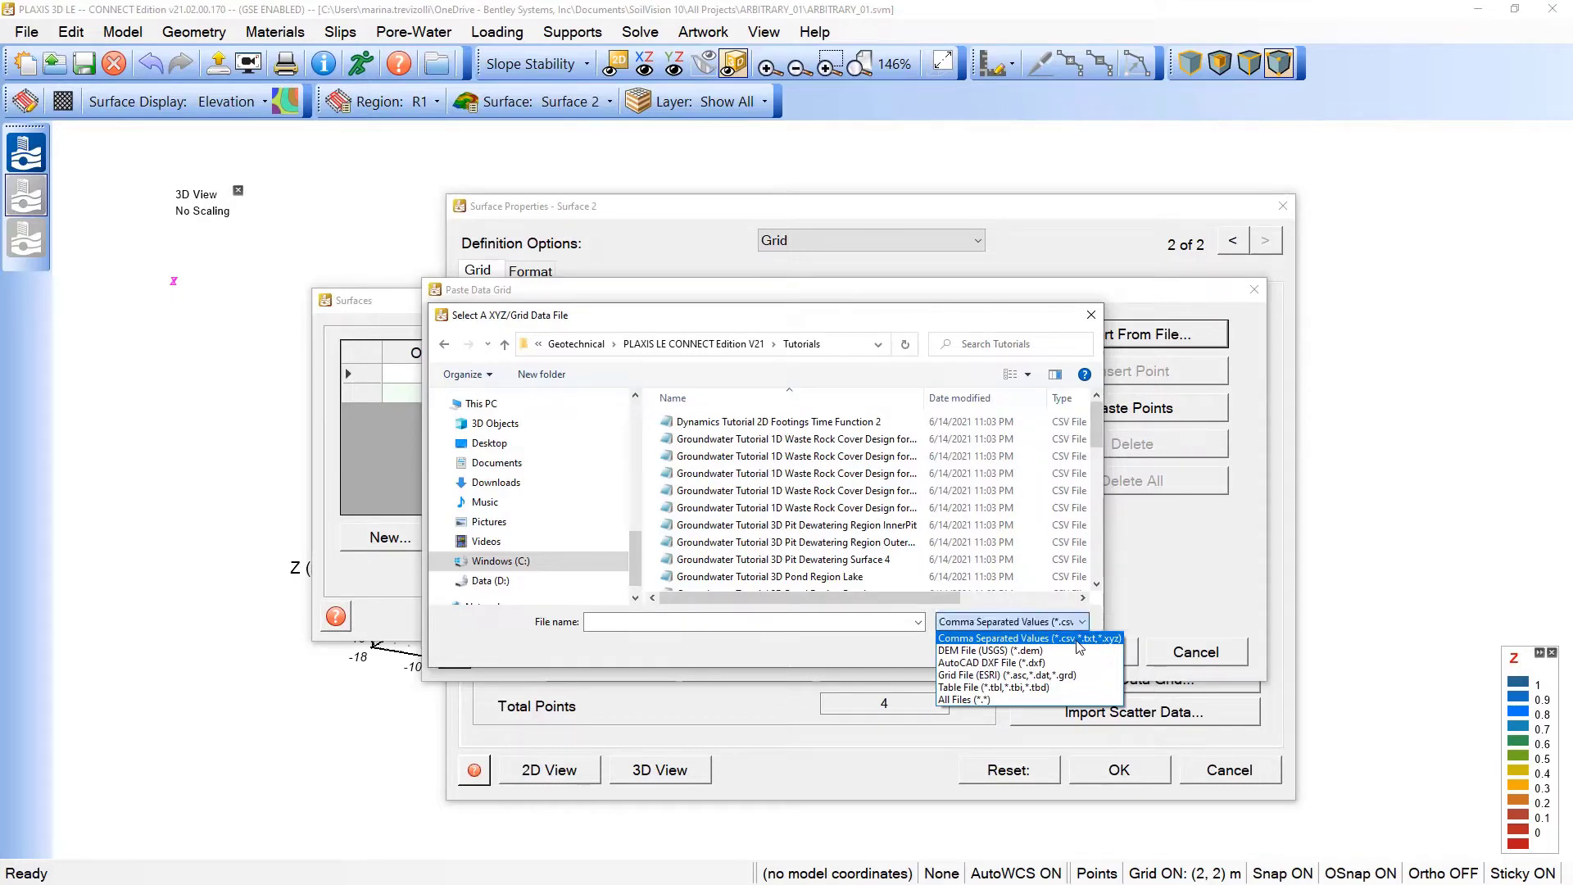
left_click(1076, 641)
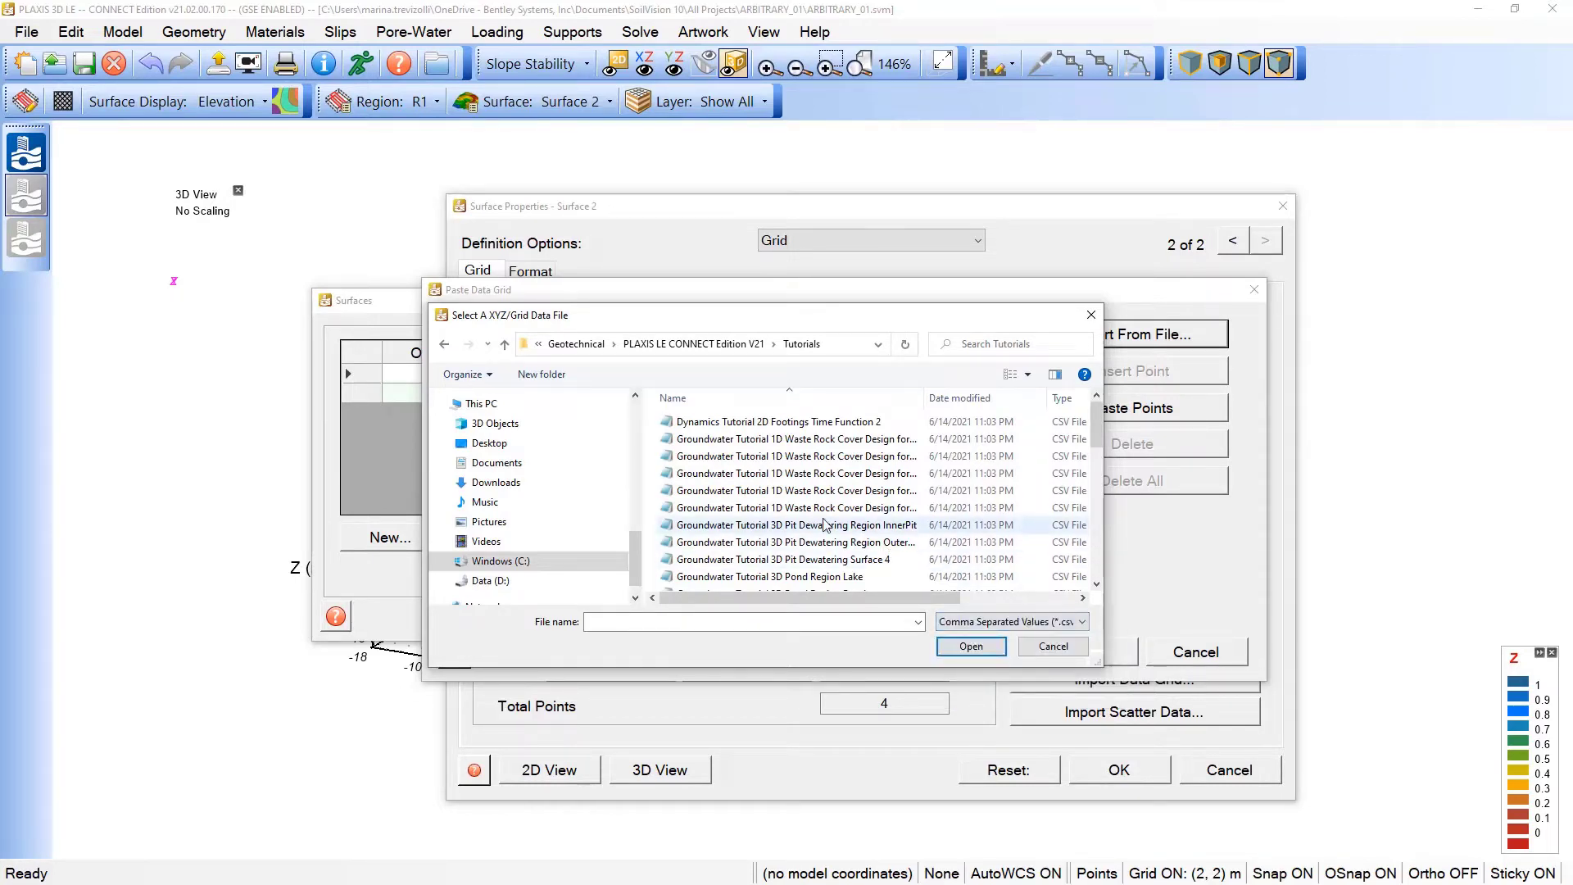
scroll(825, 525, "down", 4)
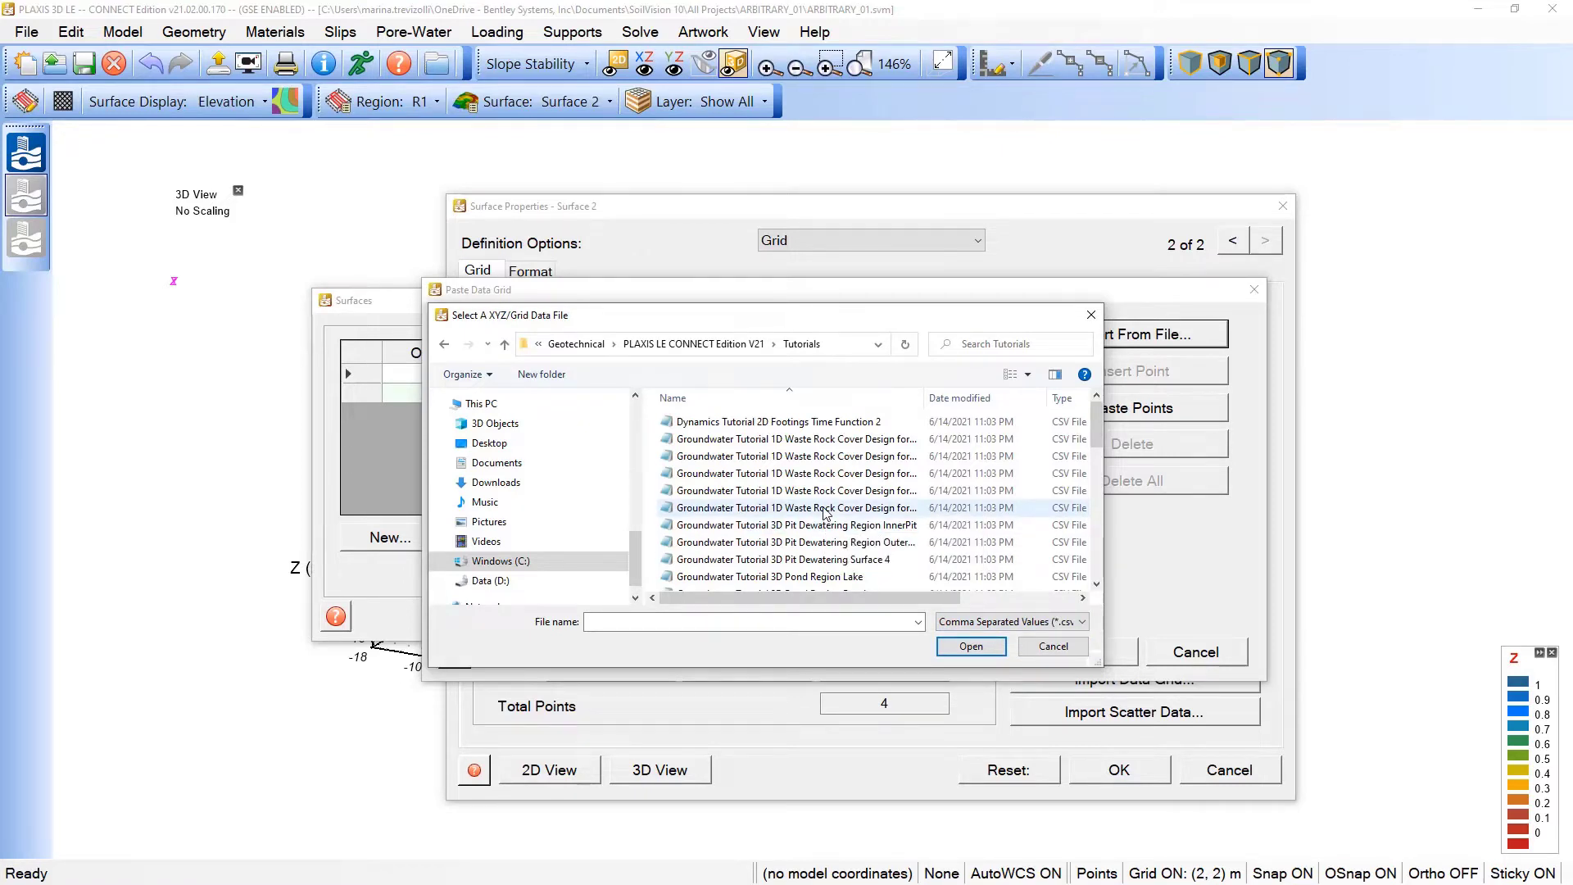
scroll(825, 513, "down", 1)
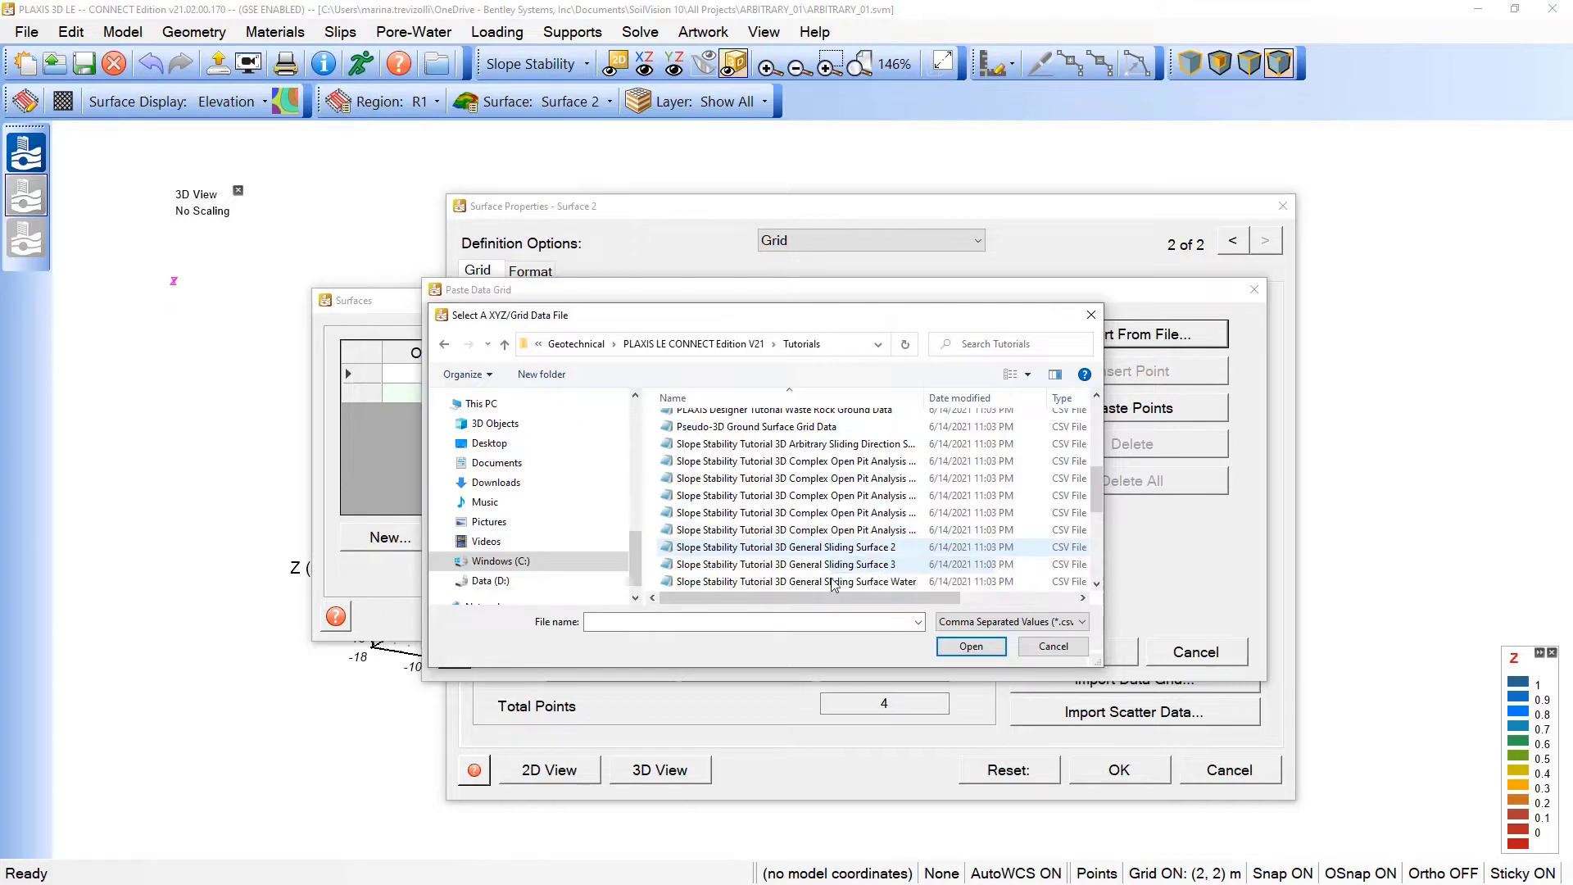
double_click(850, 444)
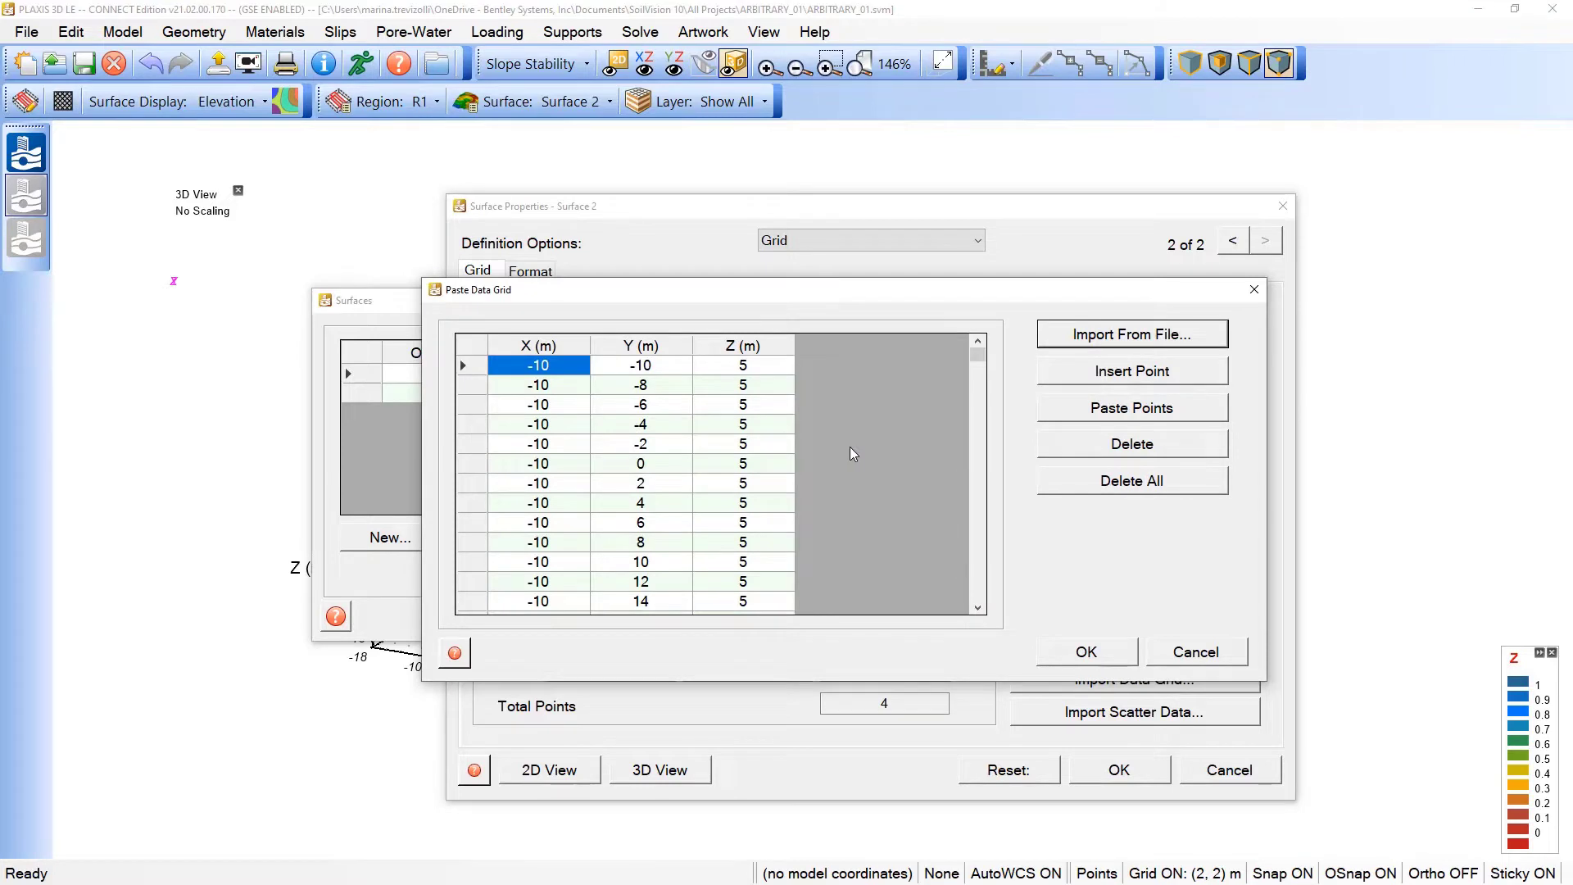
Replace Surface 2's existing grid points with the imported data, then apply the surface properties and the surface list
left_click(980, 492)
mouse_move(978, 374)
left_mouse_down()
mouse_move(978, 574)
mouse_move(965, 350)
left_mouse_up()
left_click(1090, 653)
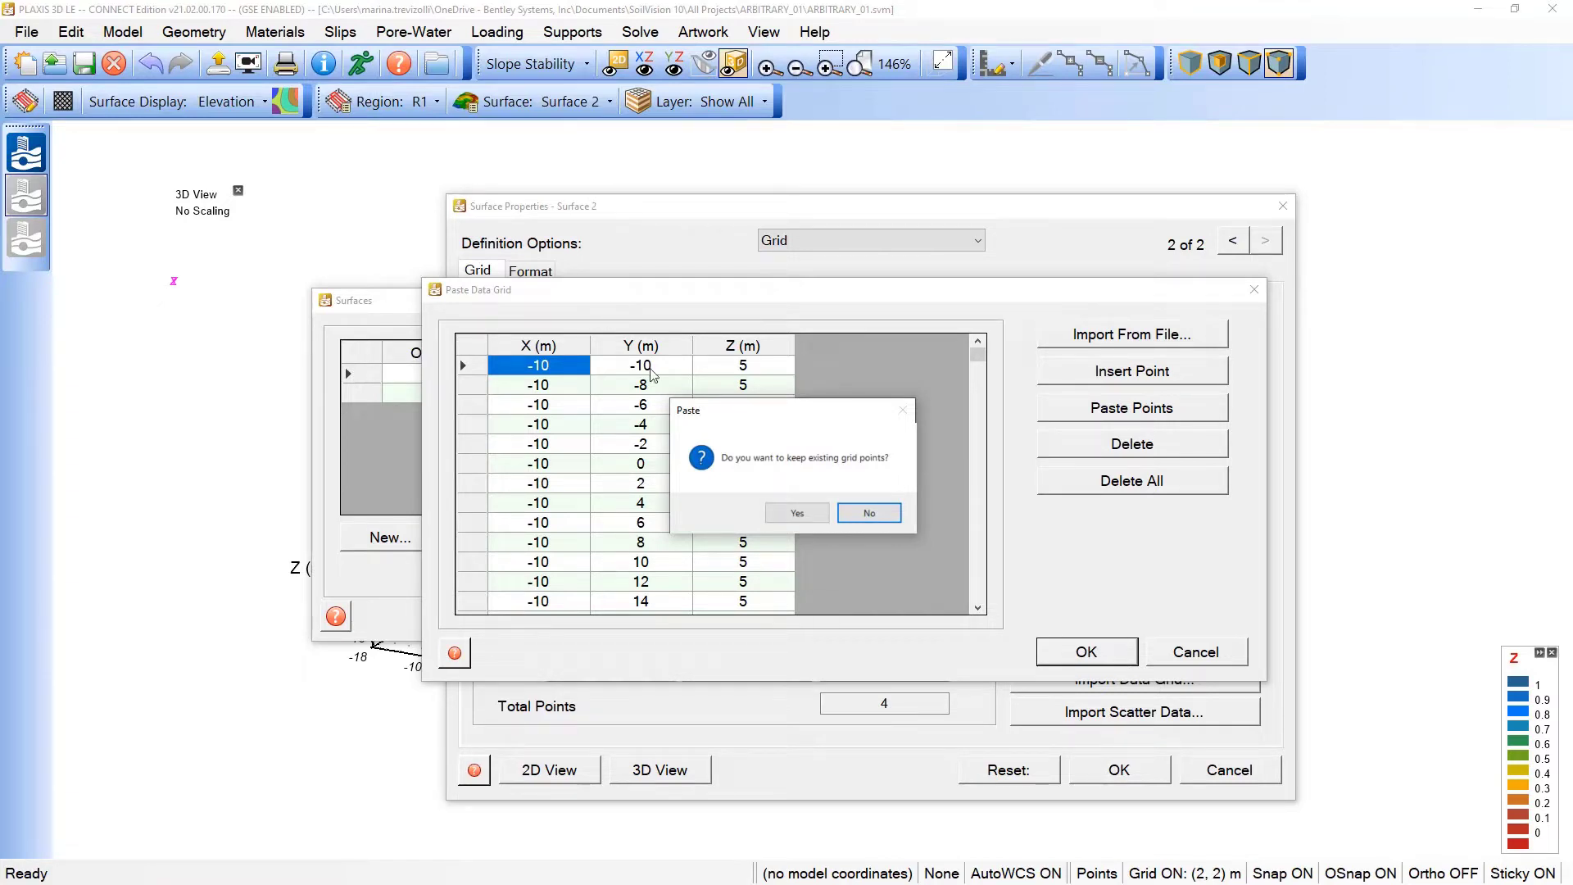
left_click(871, 513)
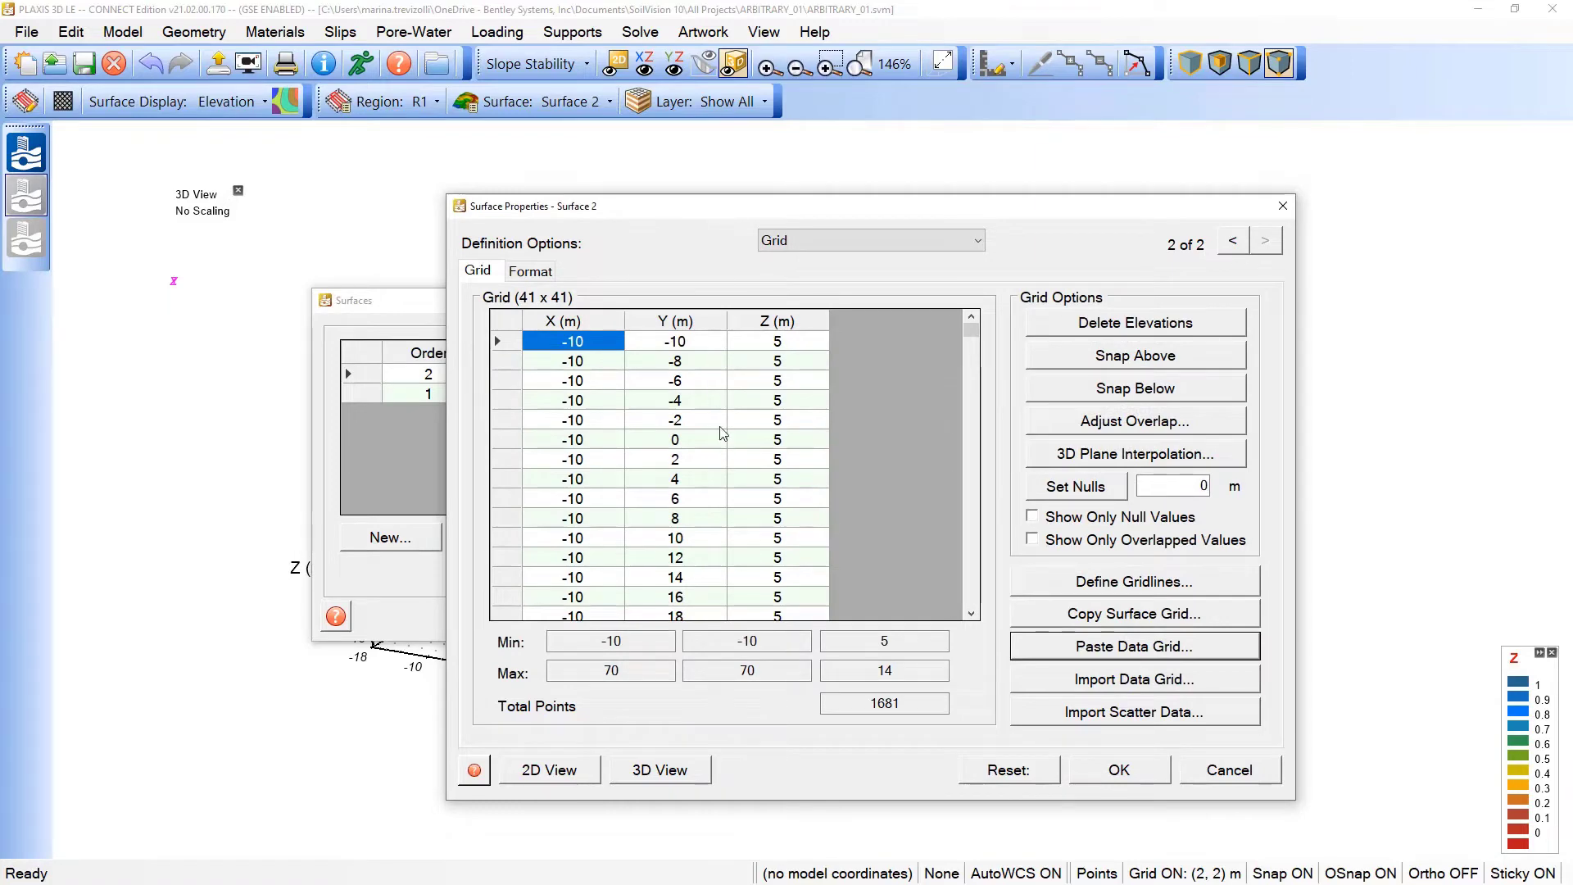
left_click(1158, 784)
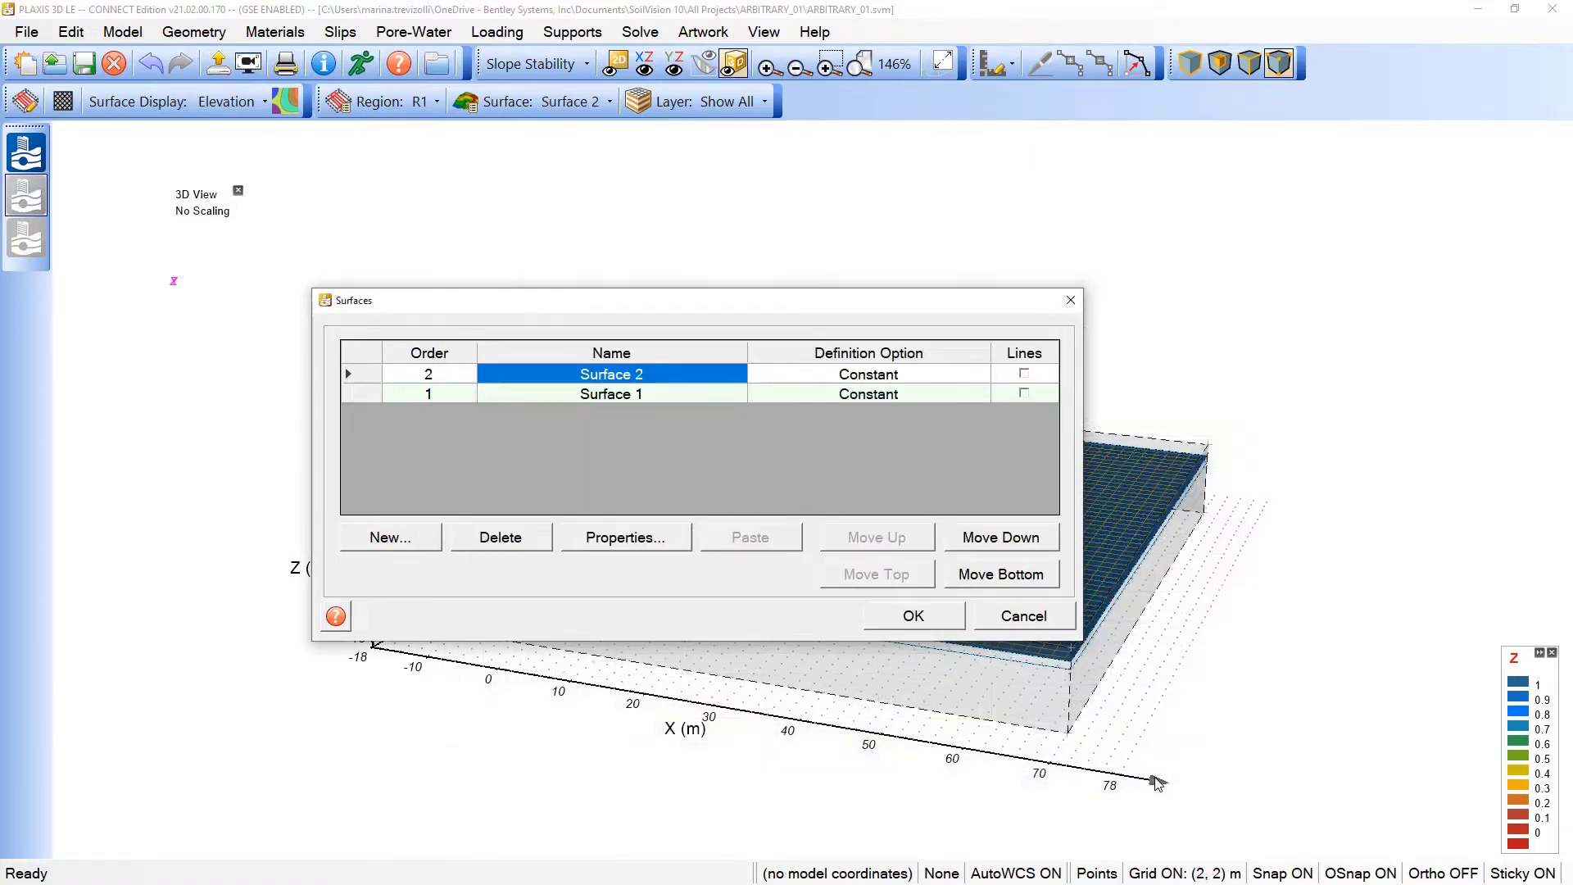
left_click_drag(894, 308, 831, 272)
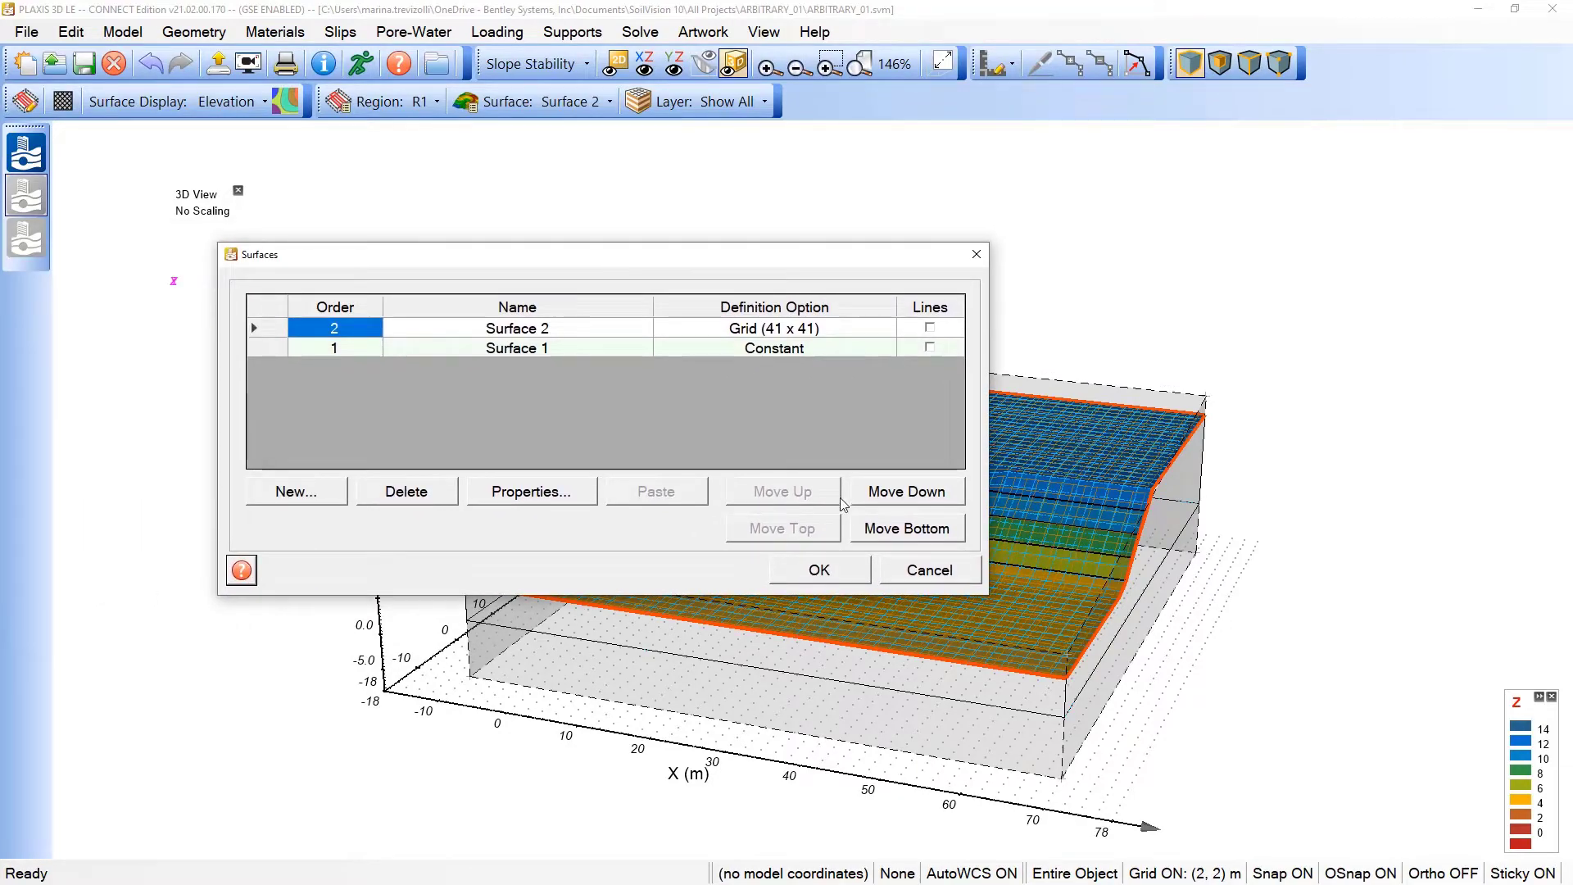
left_click(819, 573)
Set the 3D slip surface search method to Entry and Exit and enable the Bishop Simplified calculation method
left_click_drag(492, 549, 857, 544)
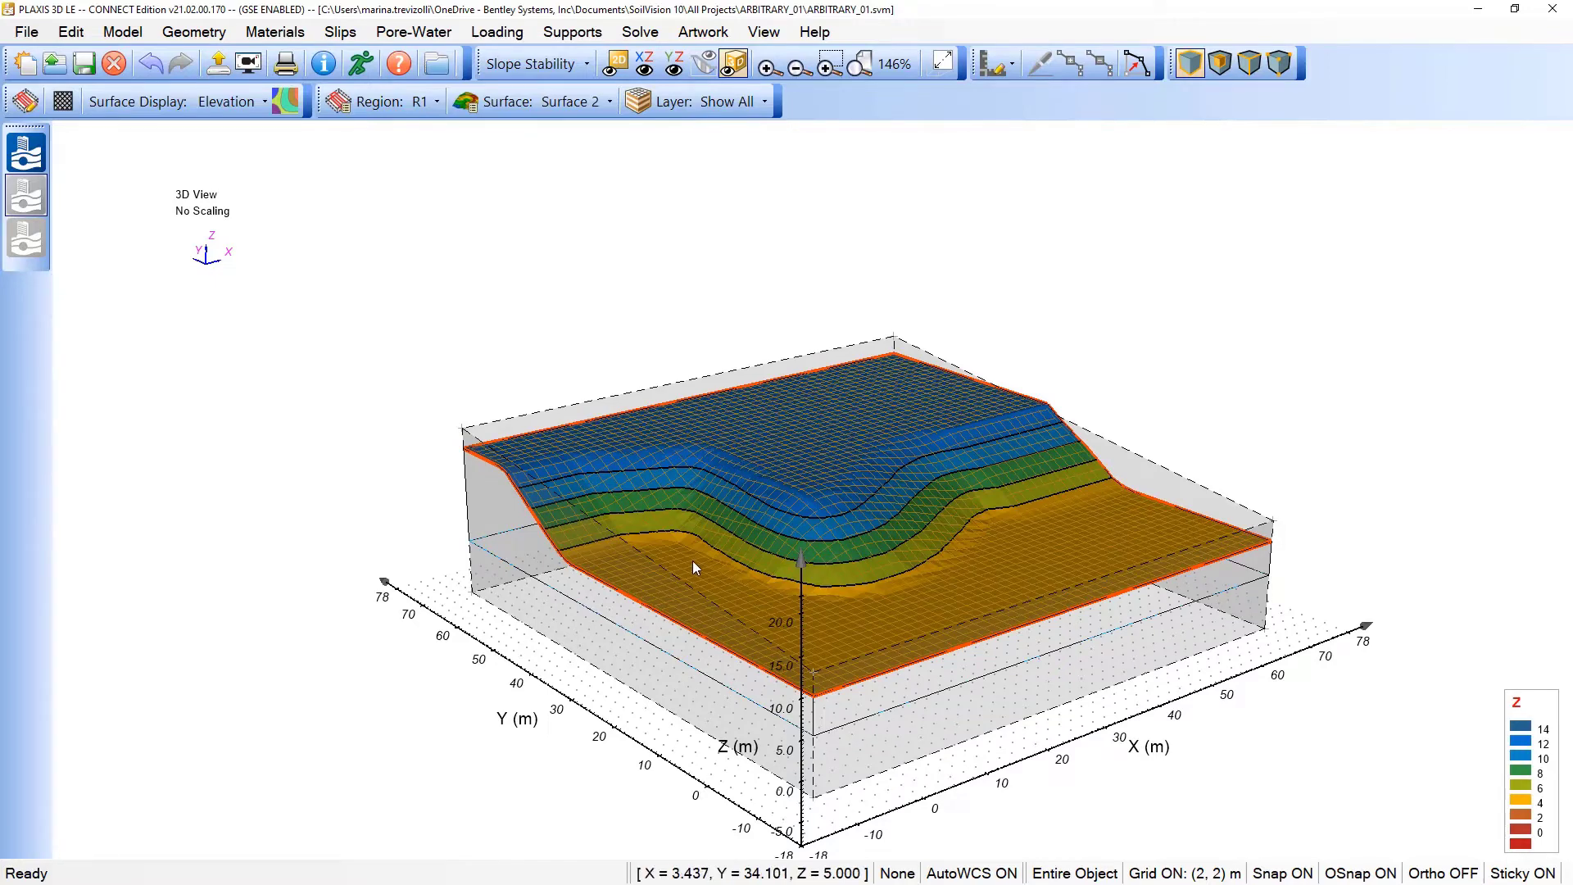
left_click_drag(692, 560, 748, 568)
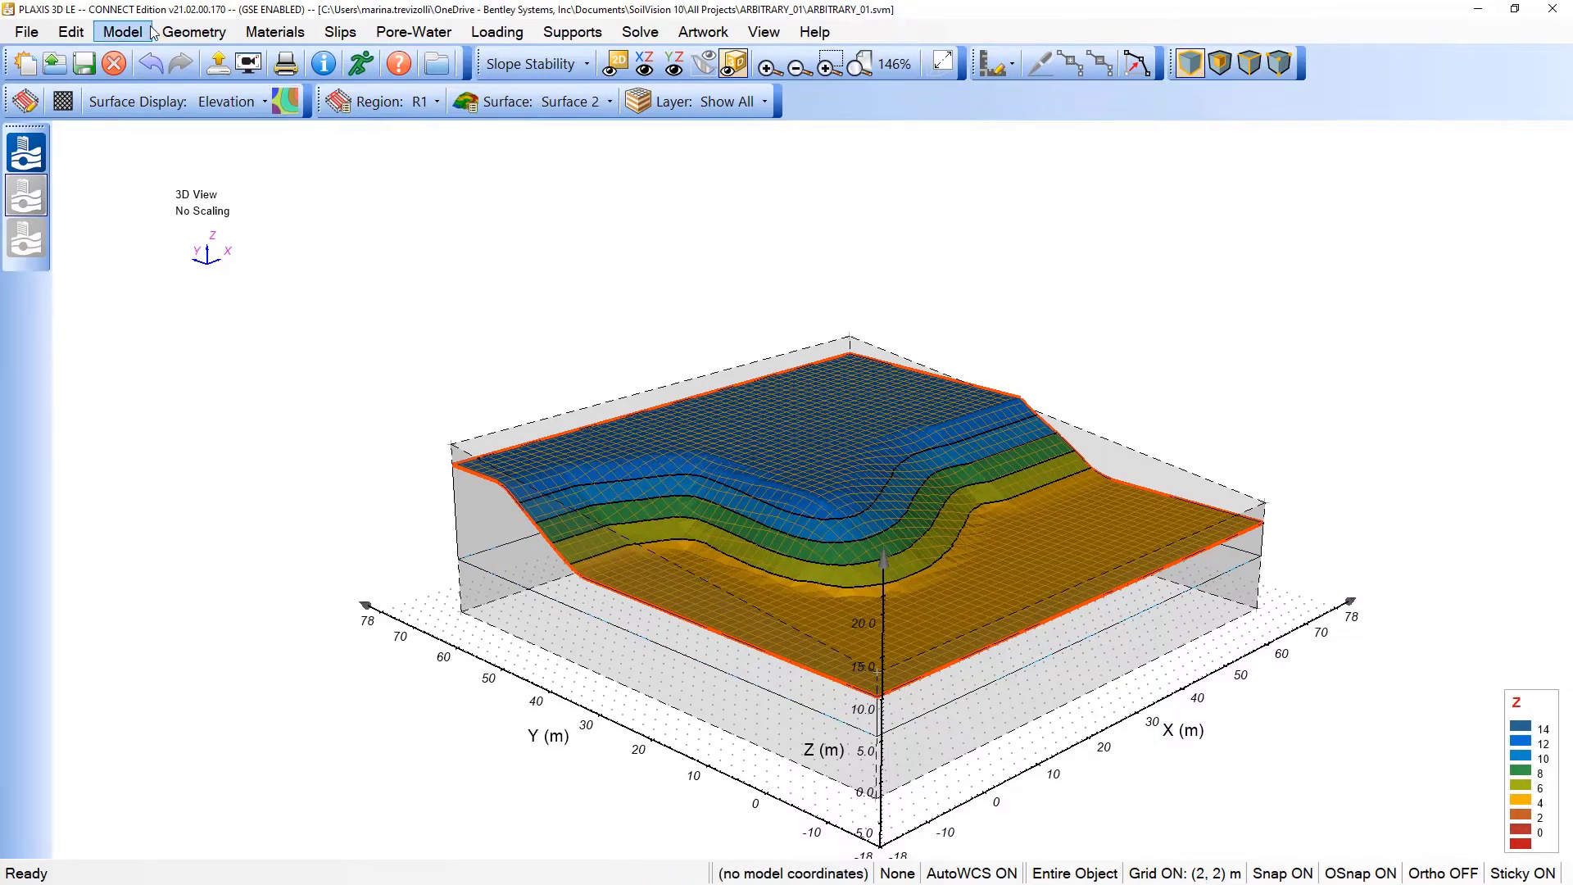
left_click(127, 34)
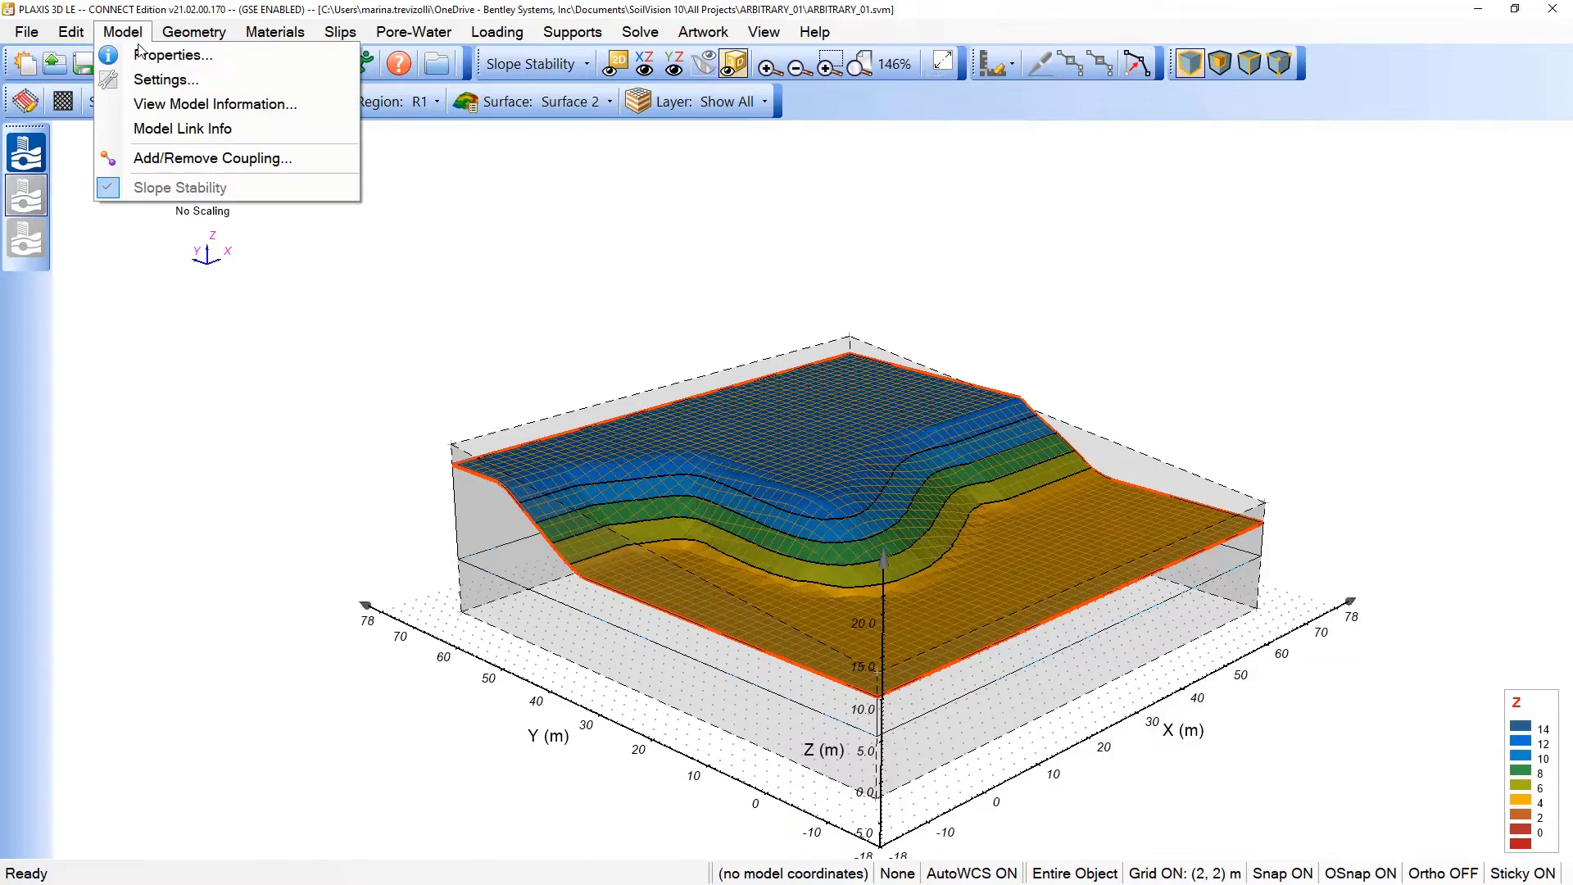
left_click(153, 80)
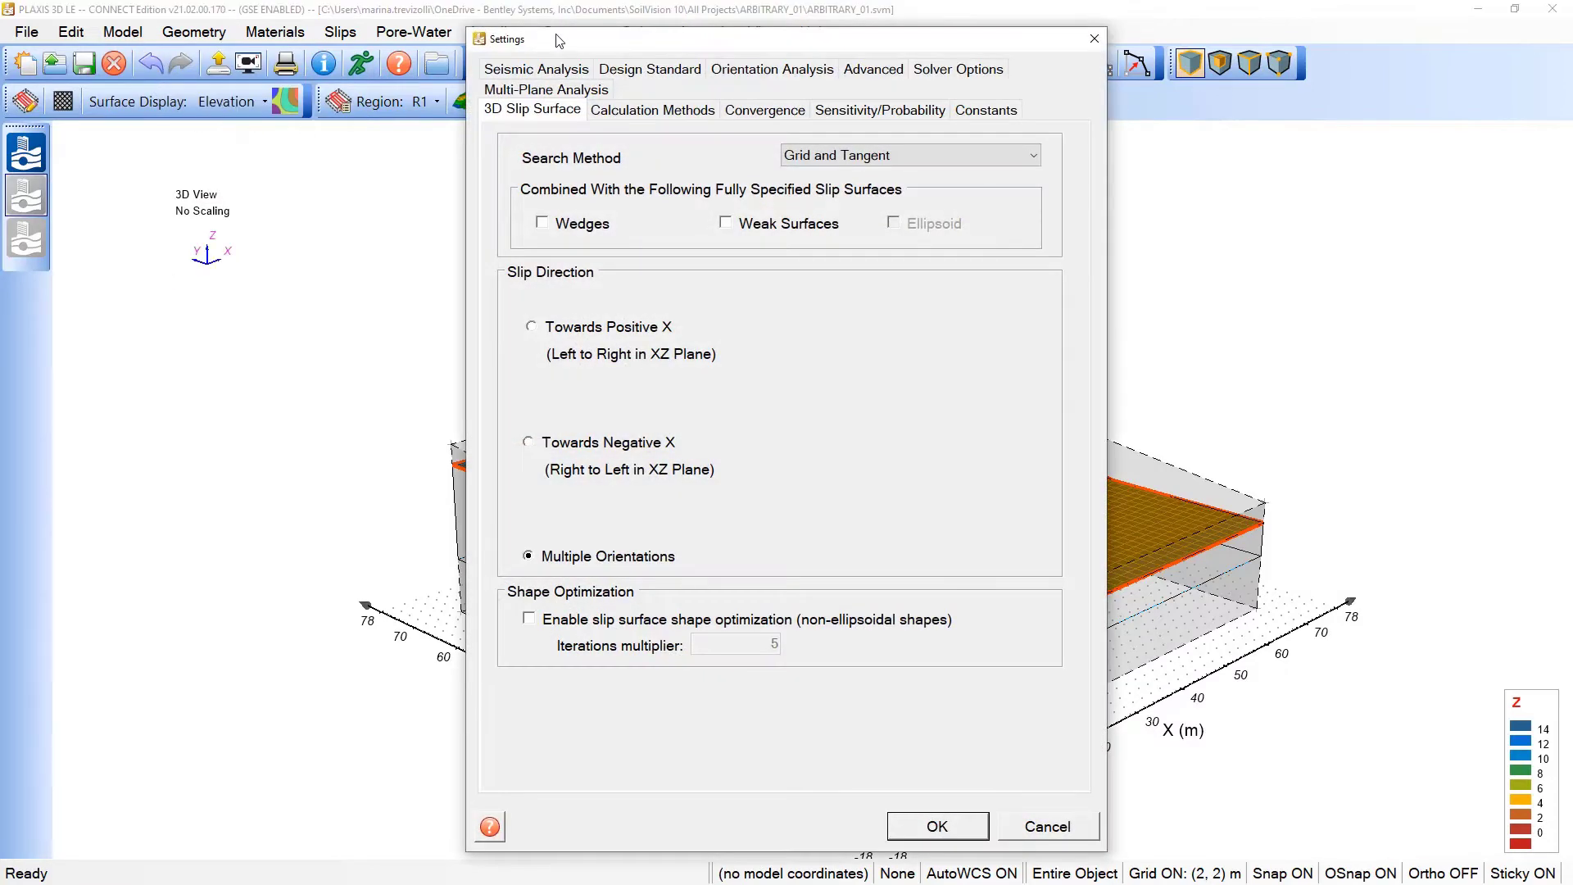
left_click_drag(541, 43, 362, 33)
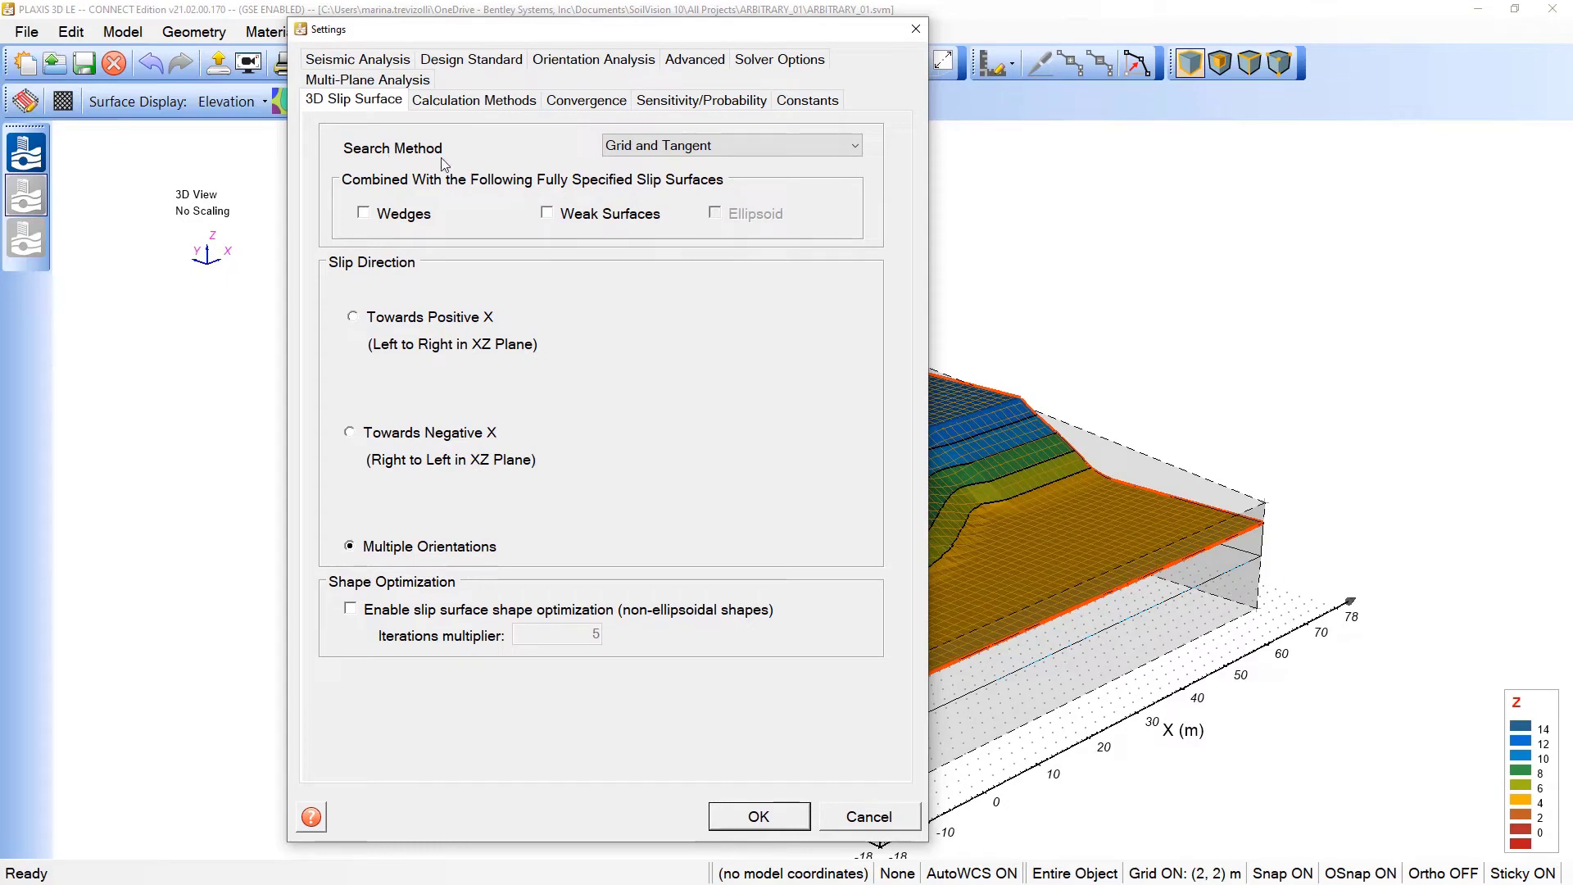
left_click(855, 146)
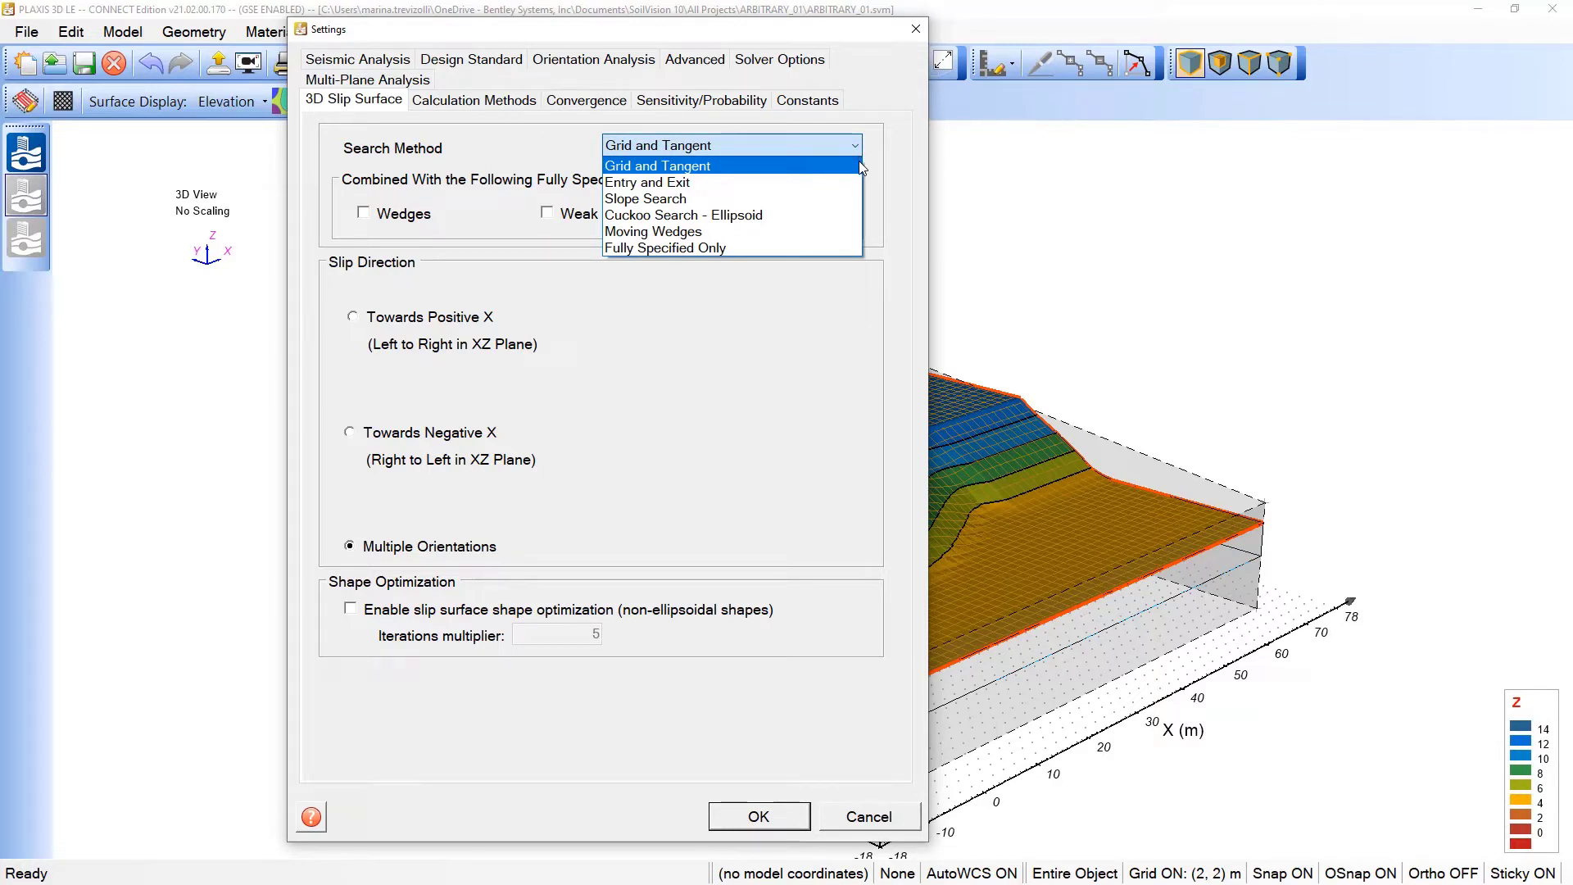
left_click(650, 182)
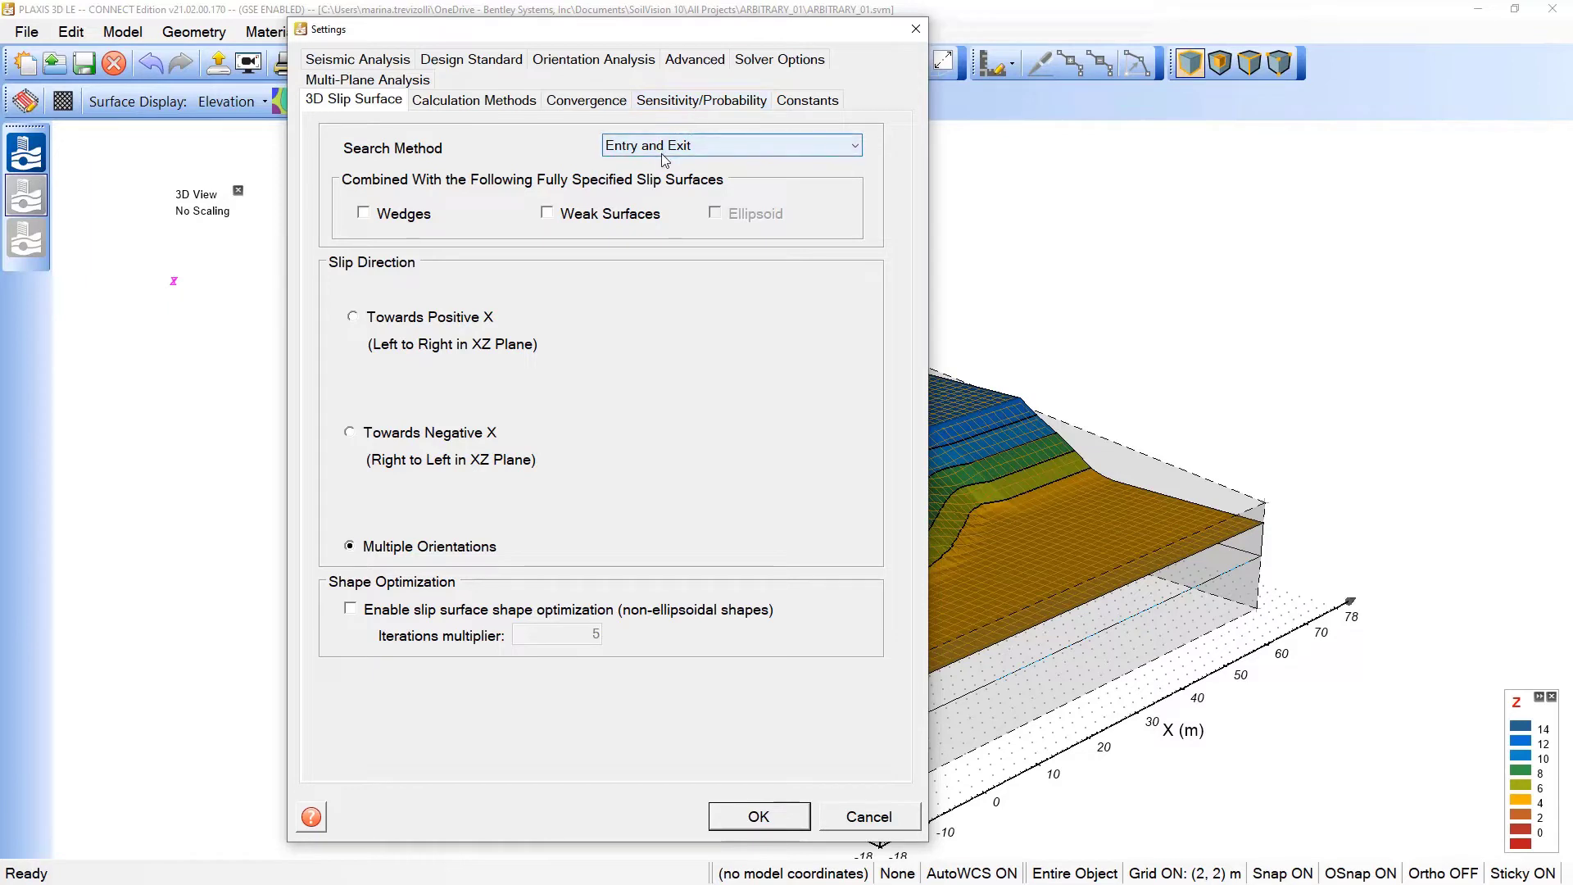
left_click(472, 103)
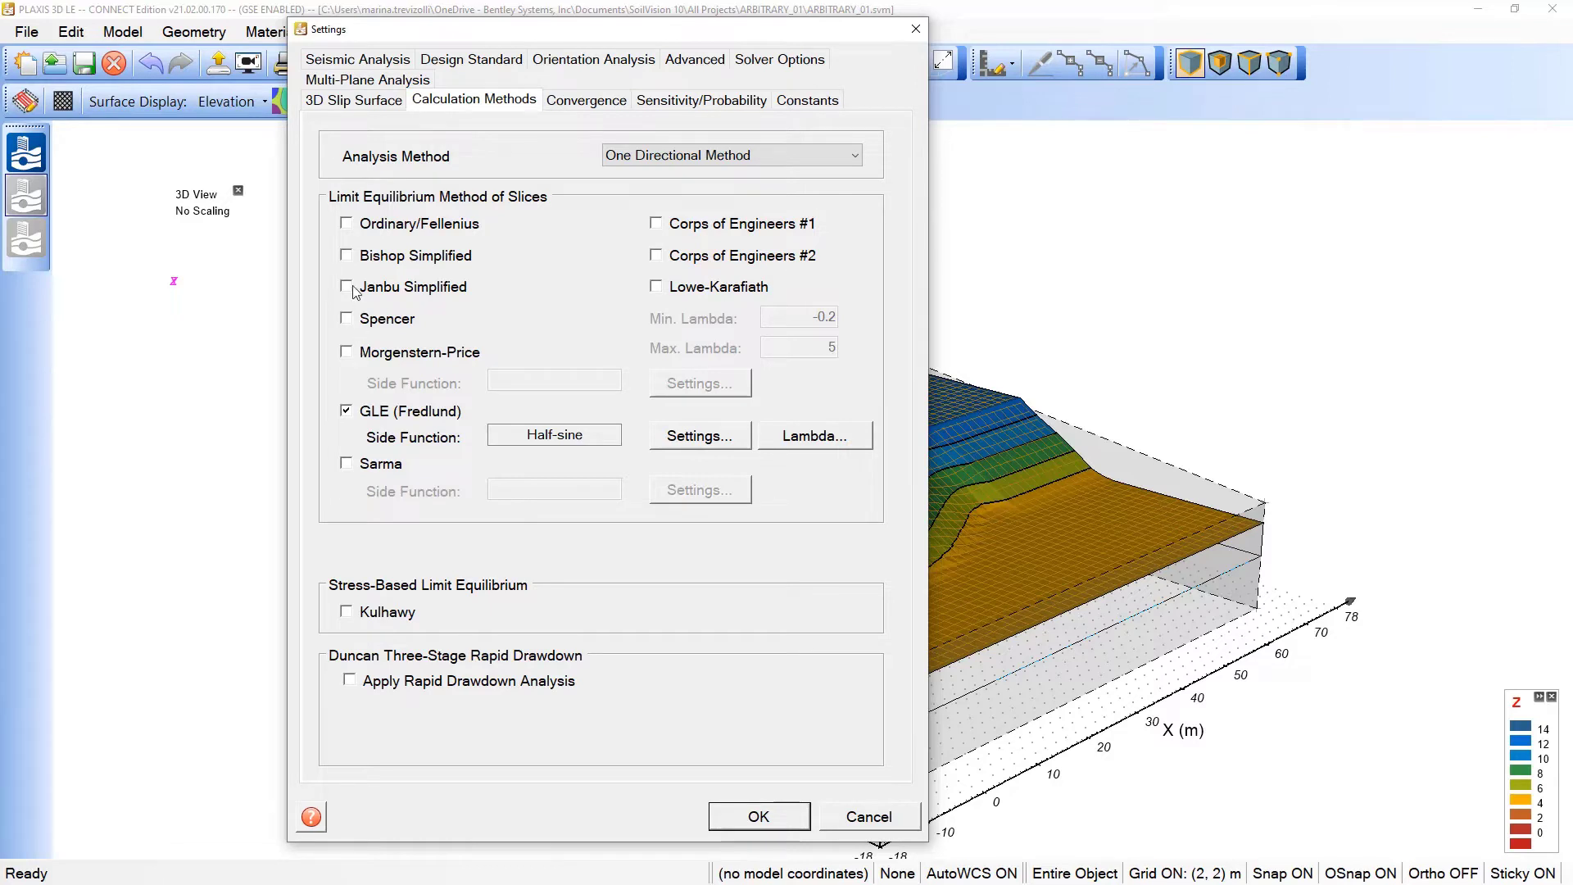
left_click(348, 257)
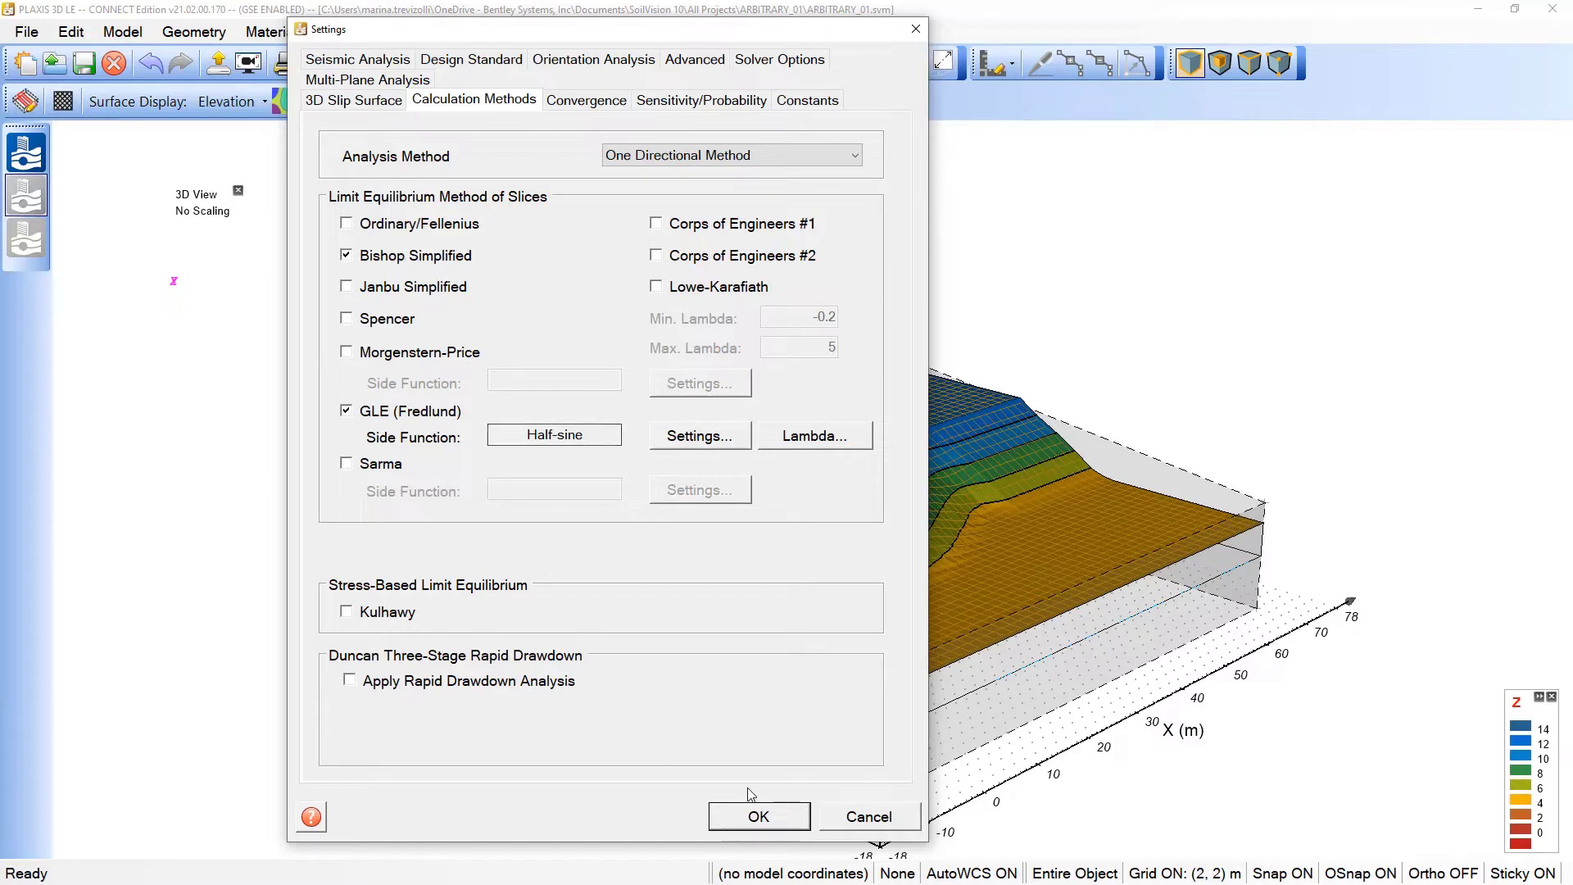
Specify the slip direction line in the orientation analysis from start point (26, 32) to end point (-4, 32) m
left_click(580, 69)
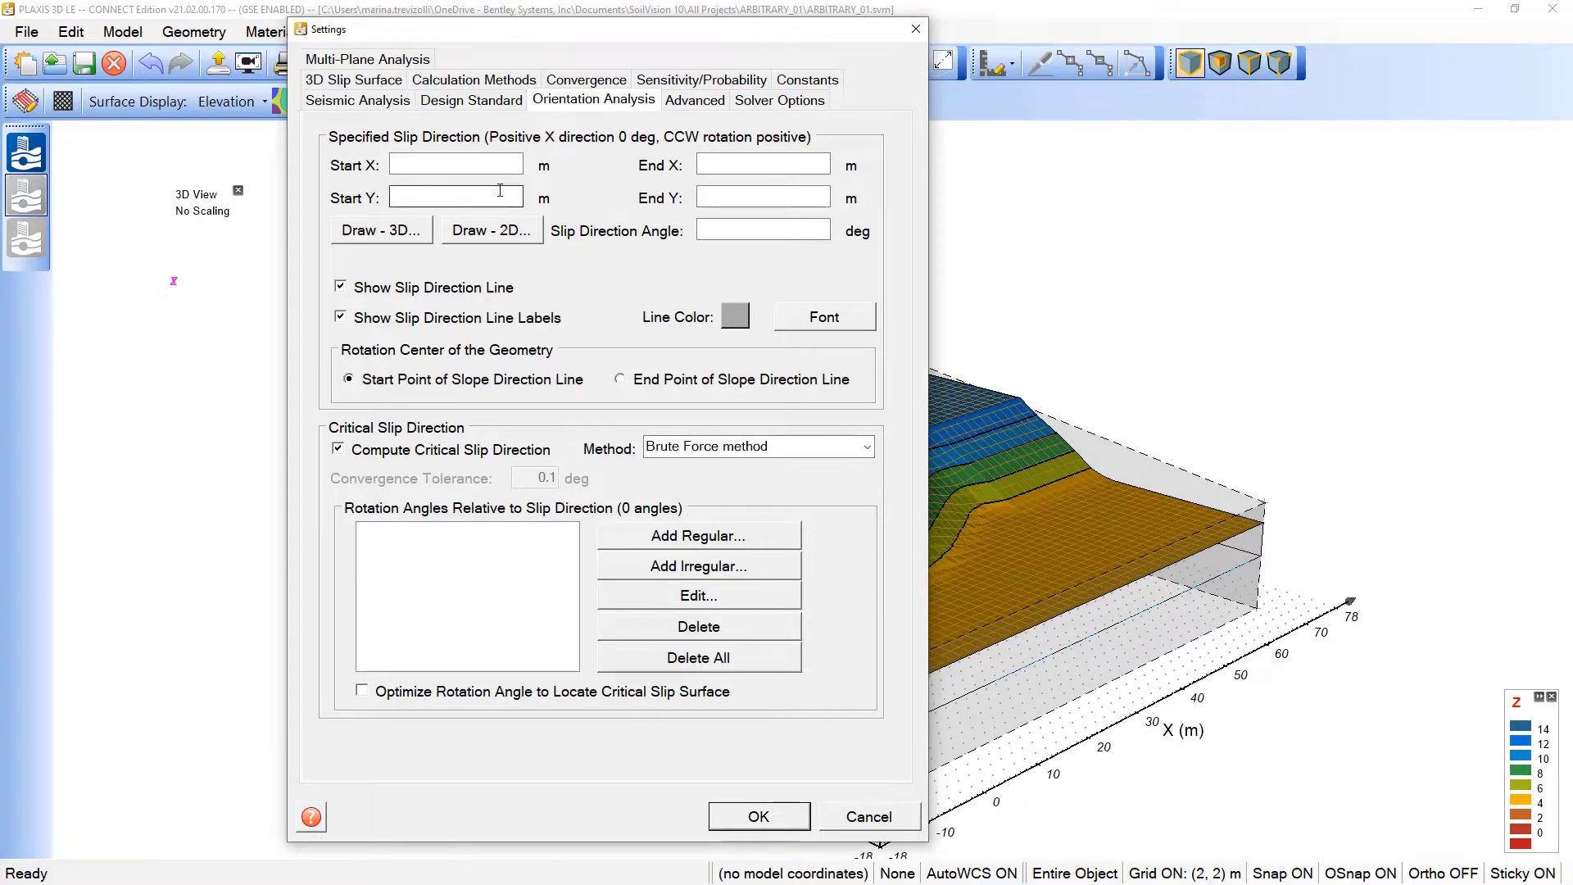
left_click(491, 159)
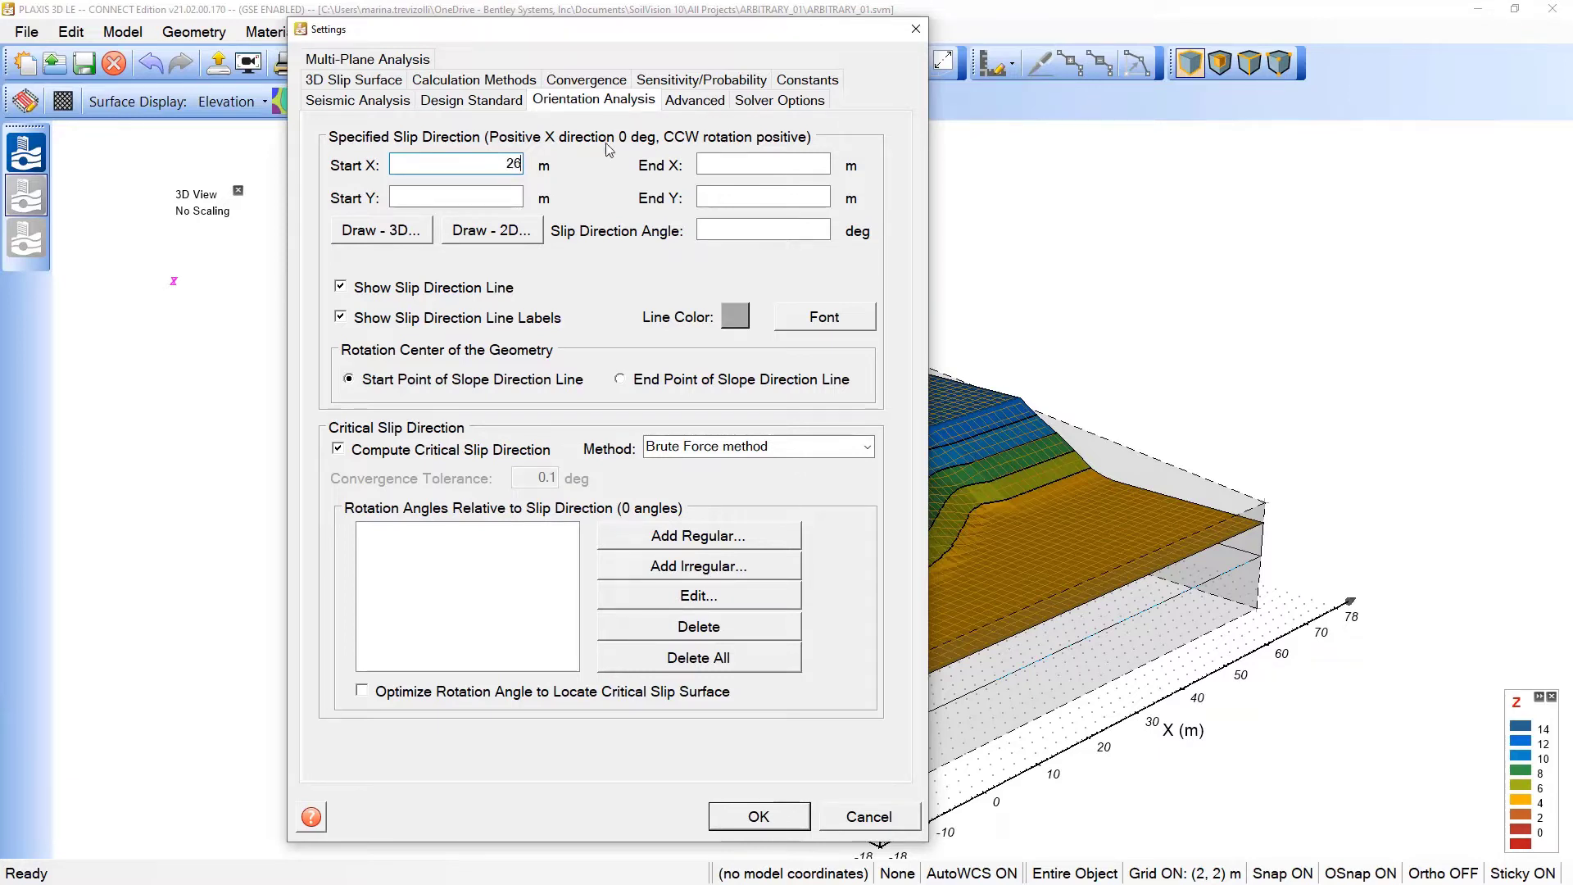
left_click(753, 165)
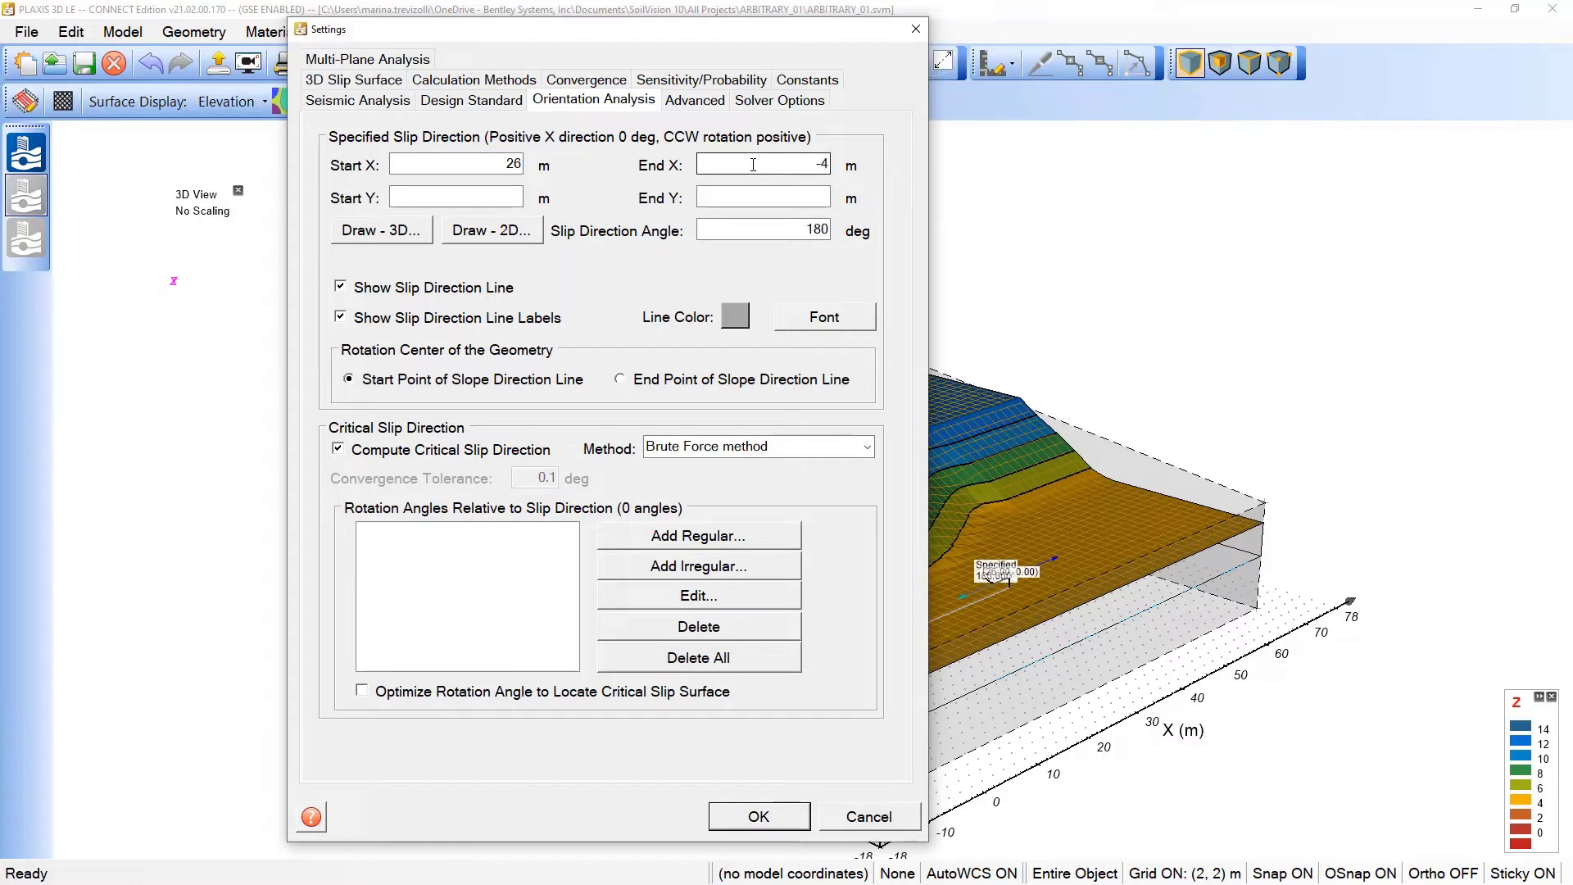
left_click(487, 195)
type("32")
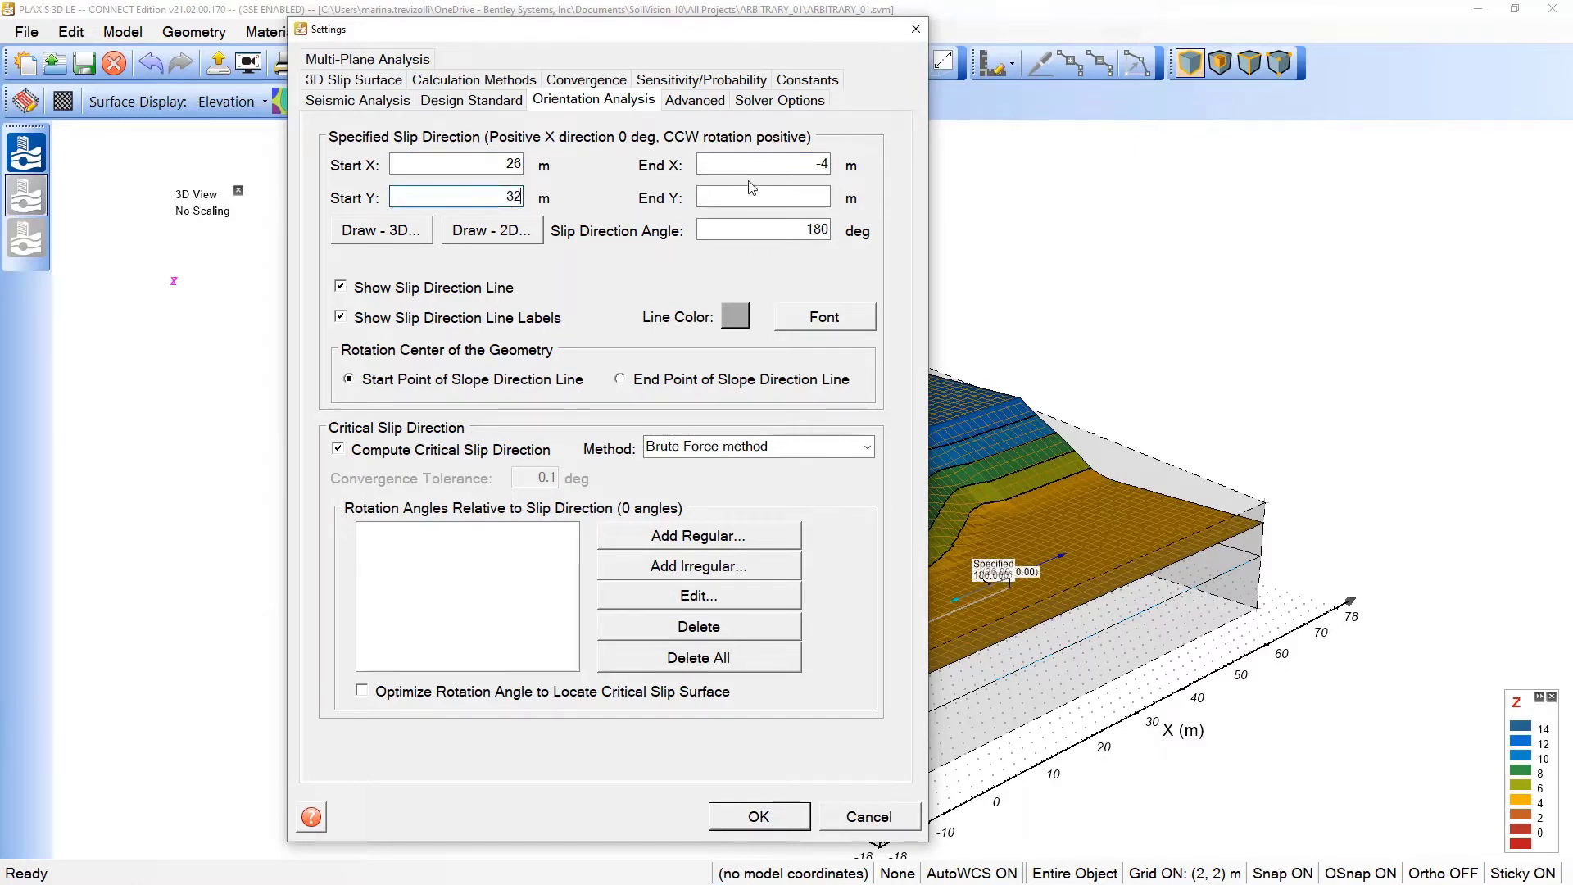
left_click(753, 197)
type("32")
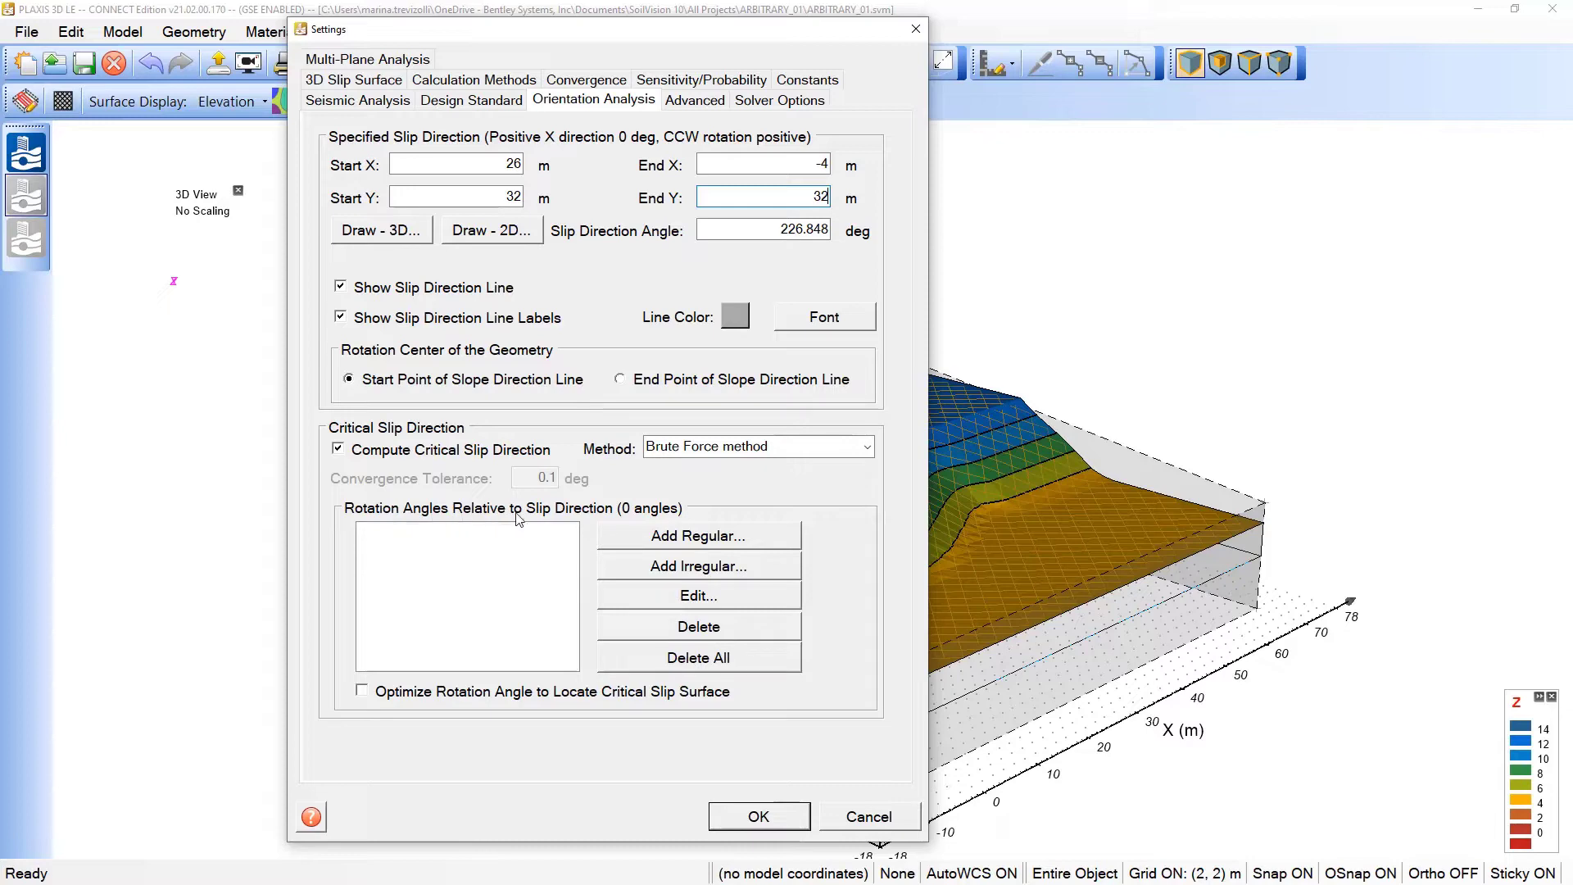
Keep the Brute Force method for the critical slip direction and add regular rotation angles from -10 to 10 deg in 5 deg increments
left_click_drag(591, 33, 1240, 21)
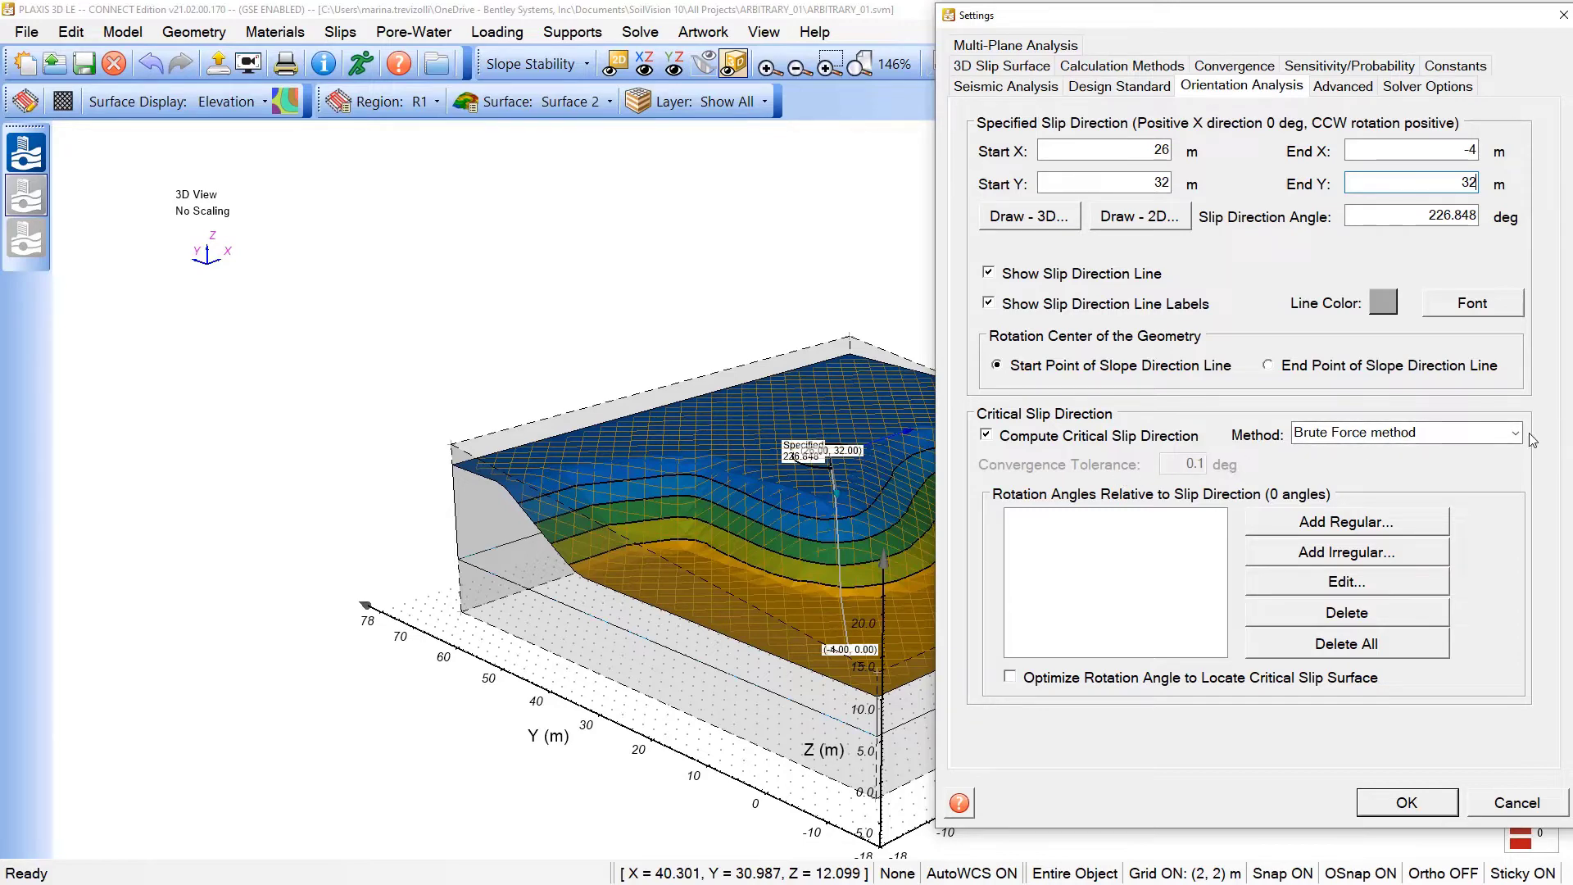
left_click(1384, 433)
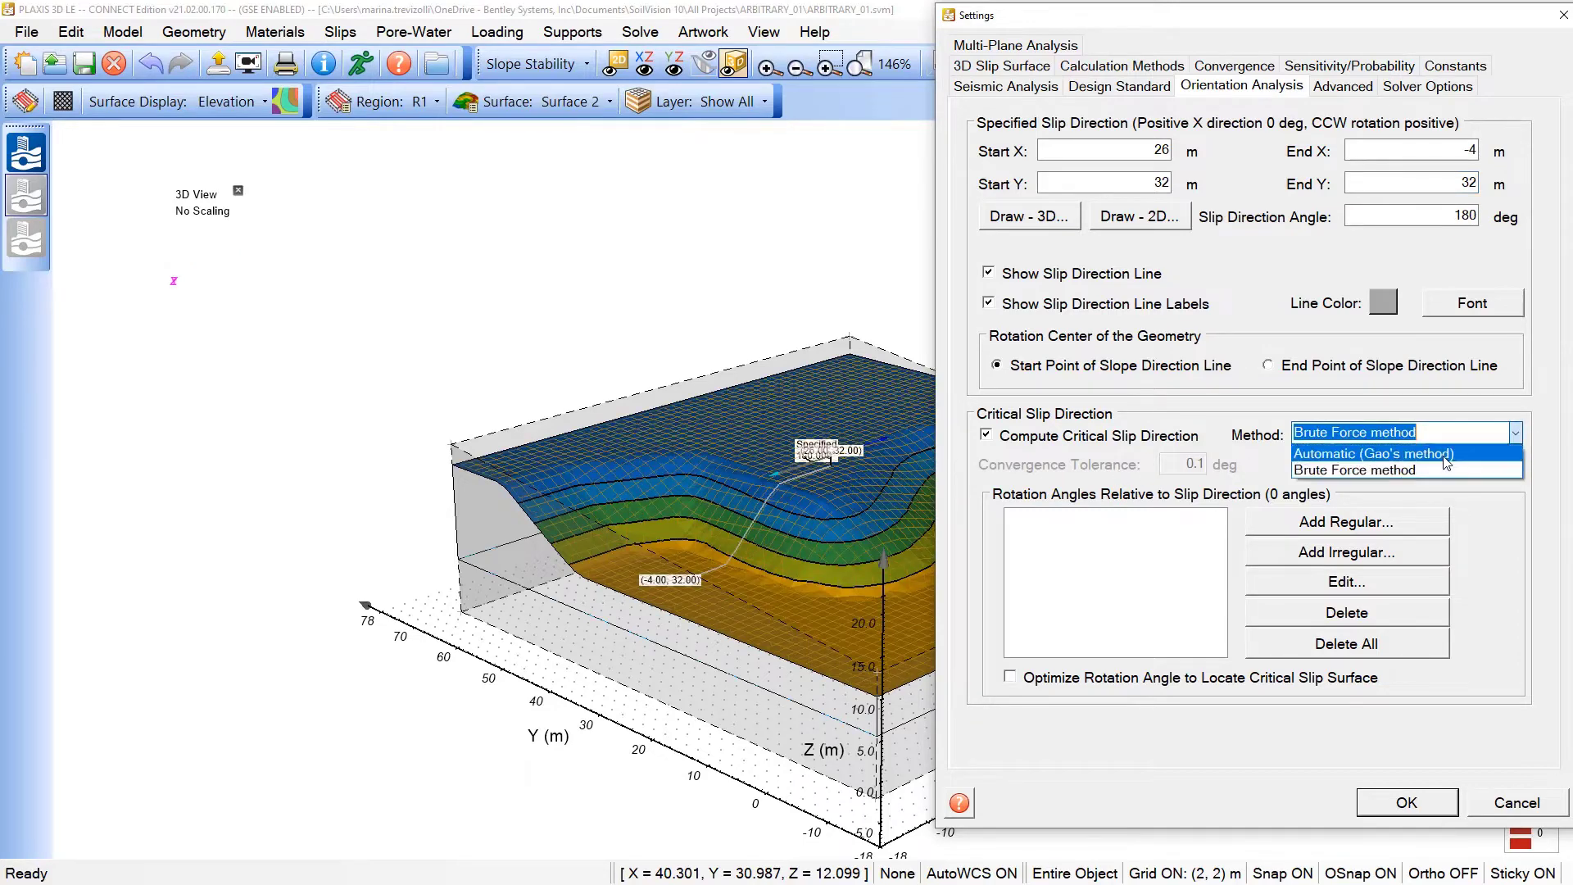
left_click(1388, 469)
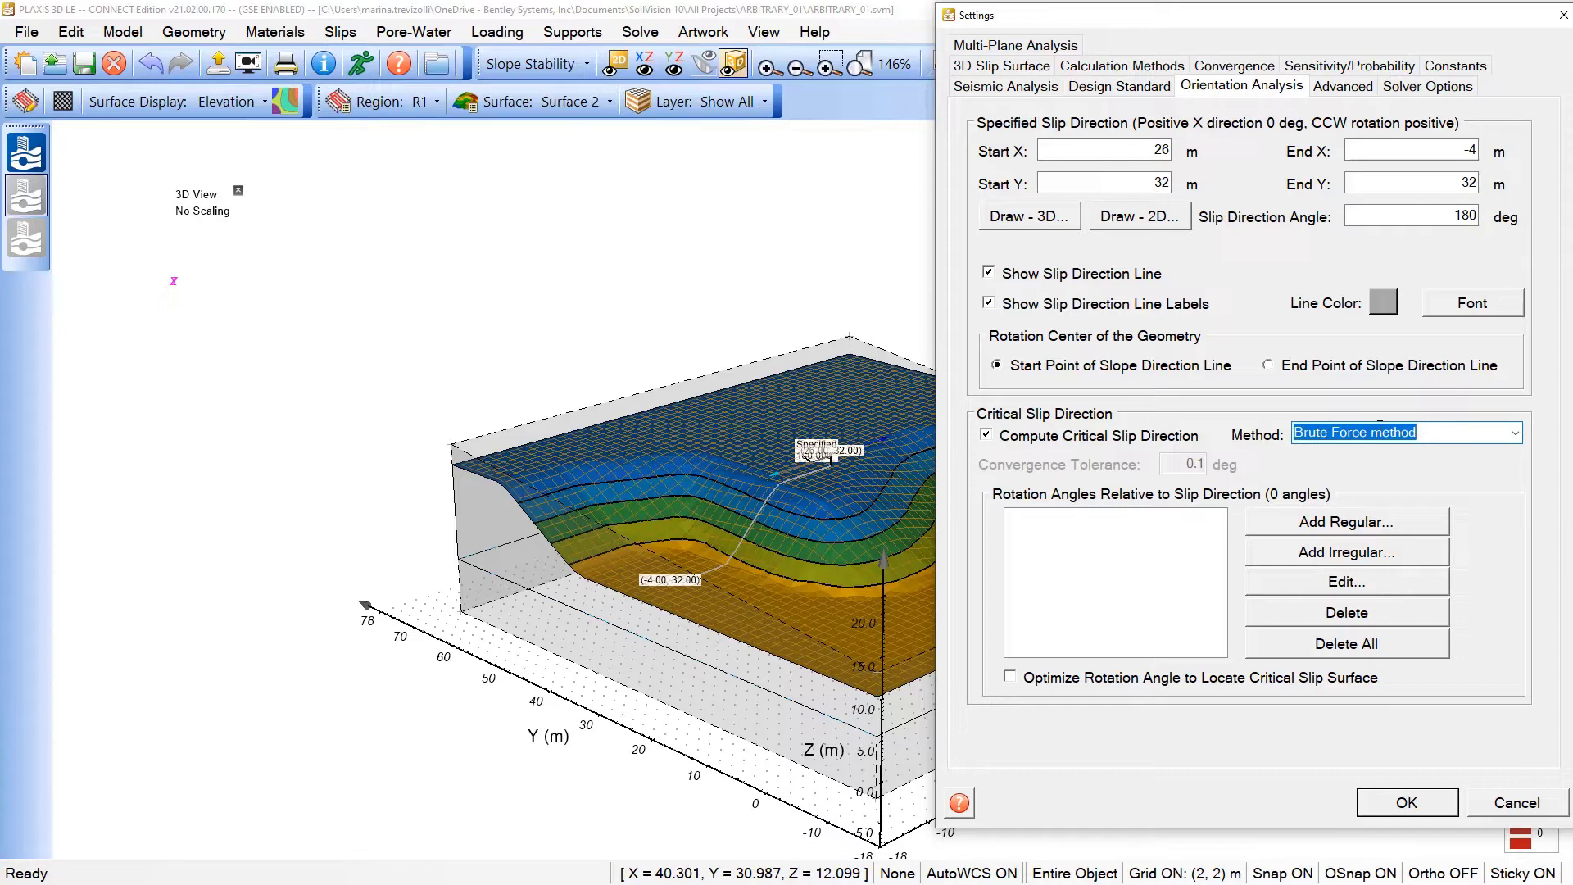
left_click(1351, 530)
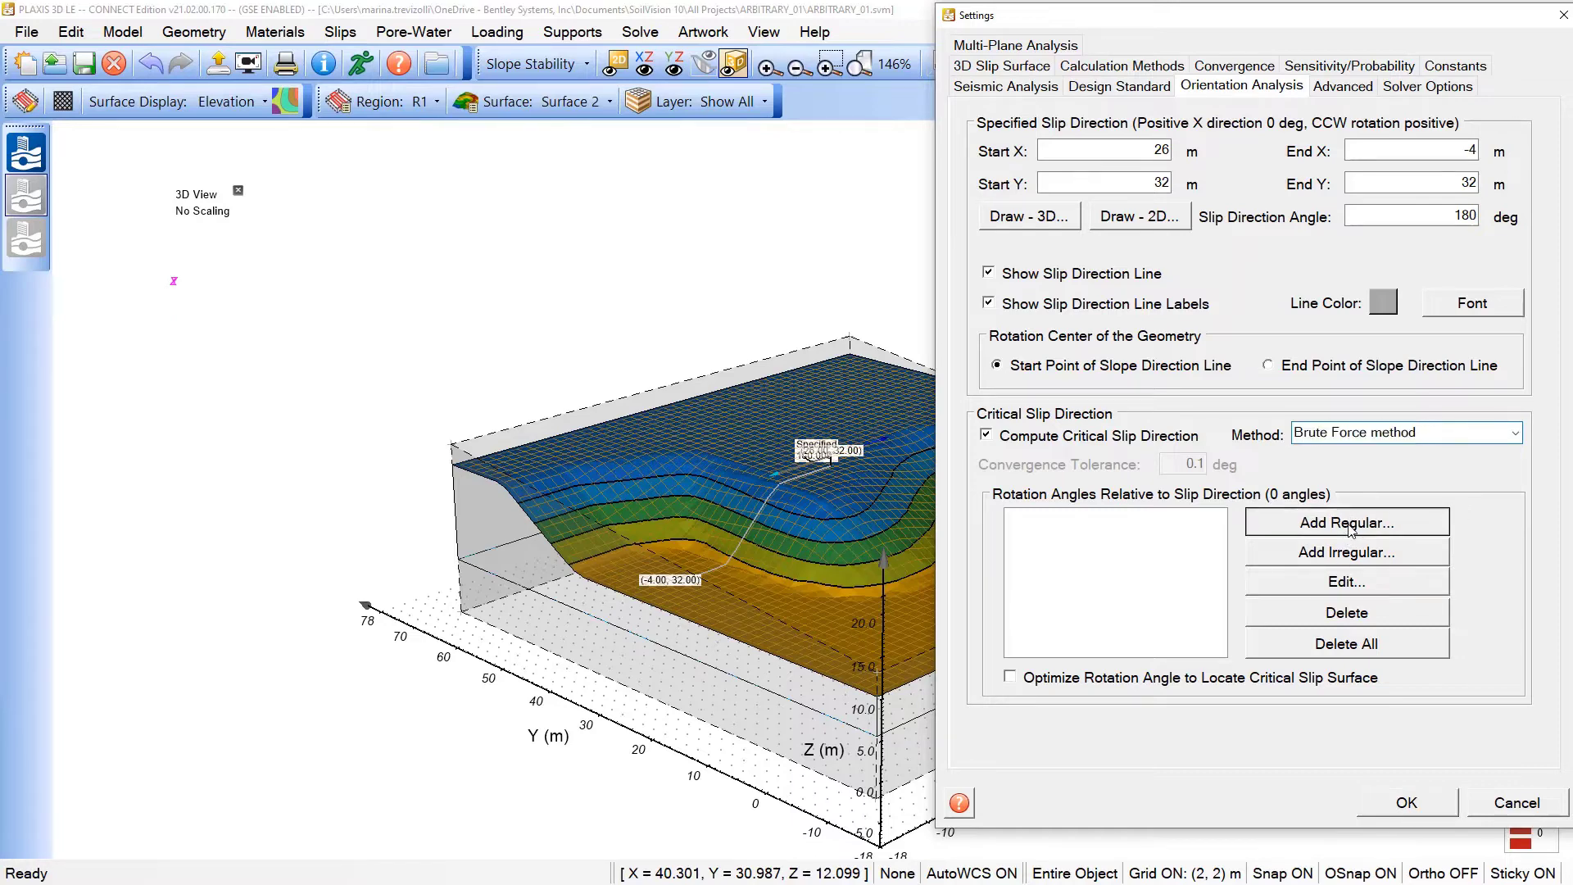
left_click_drag(1341, 268, 1223, 266)
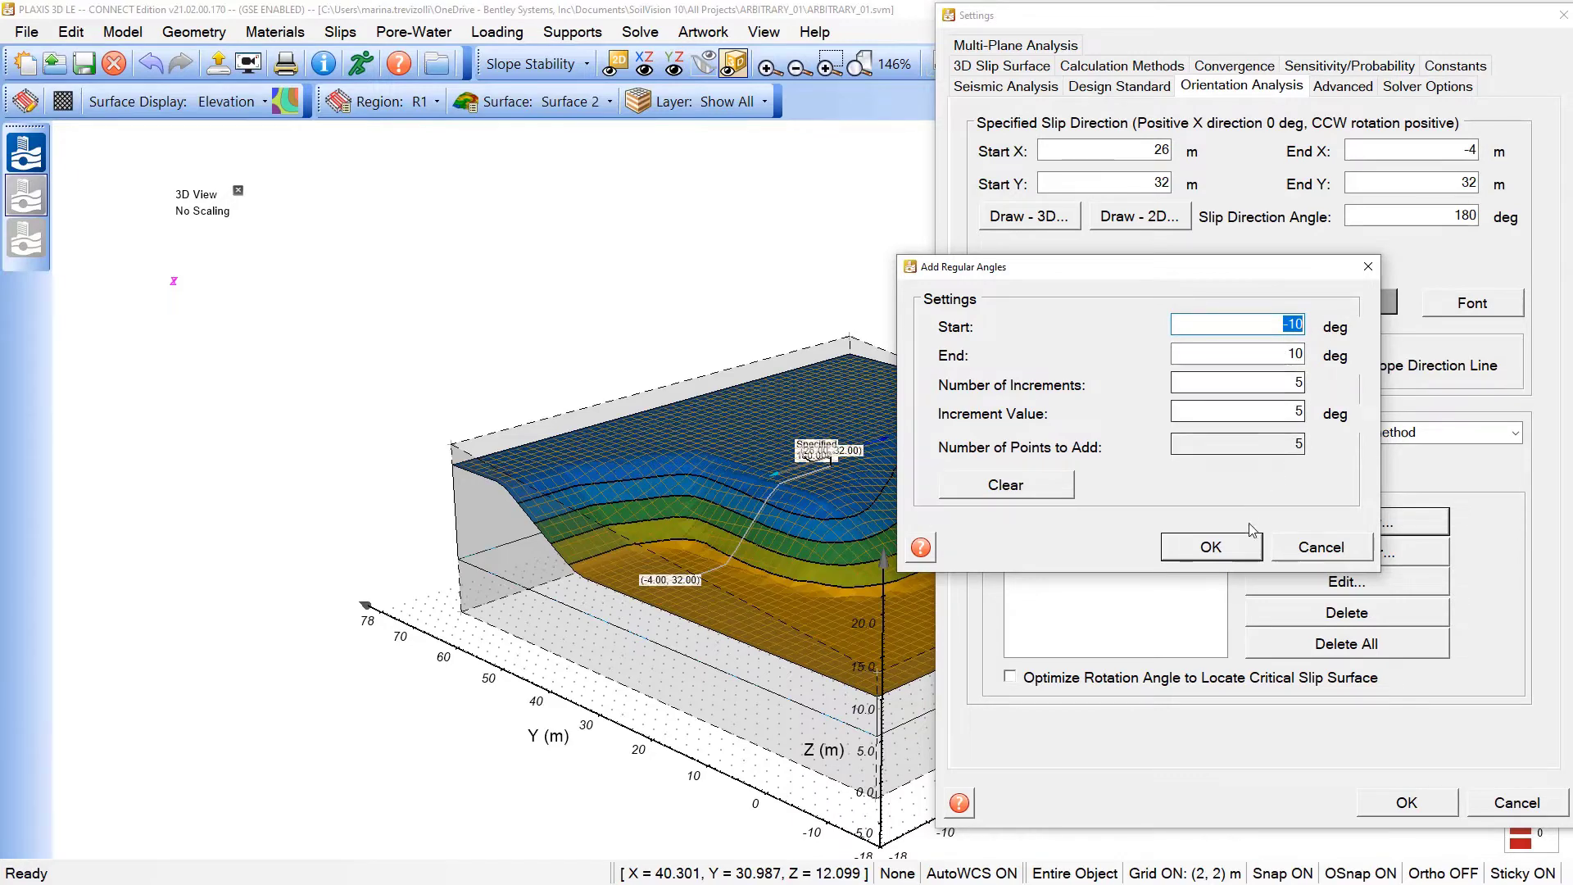
left_click(1211, 546)
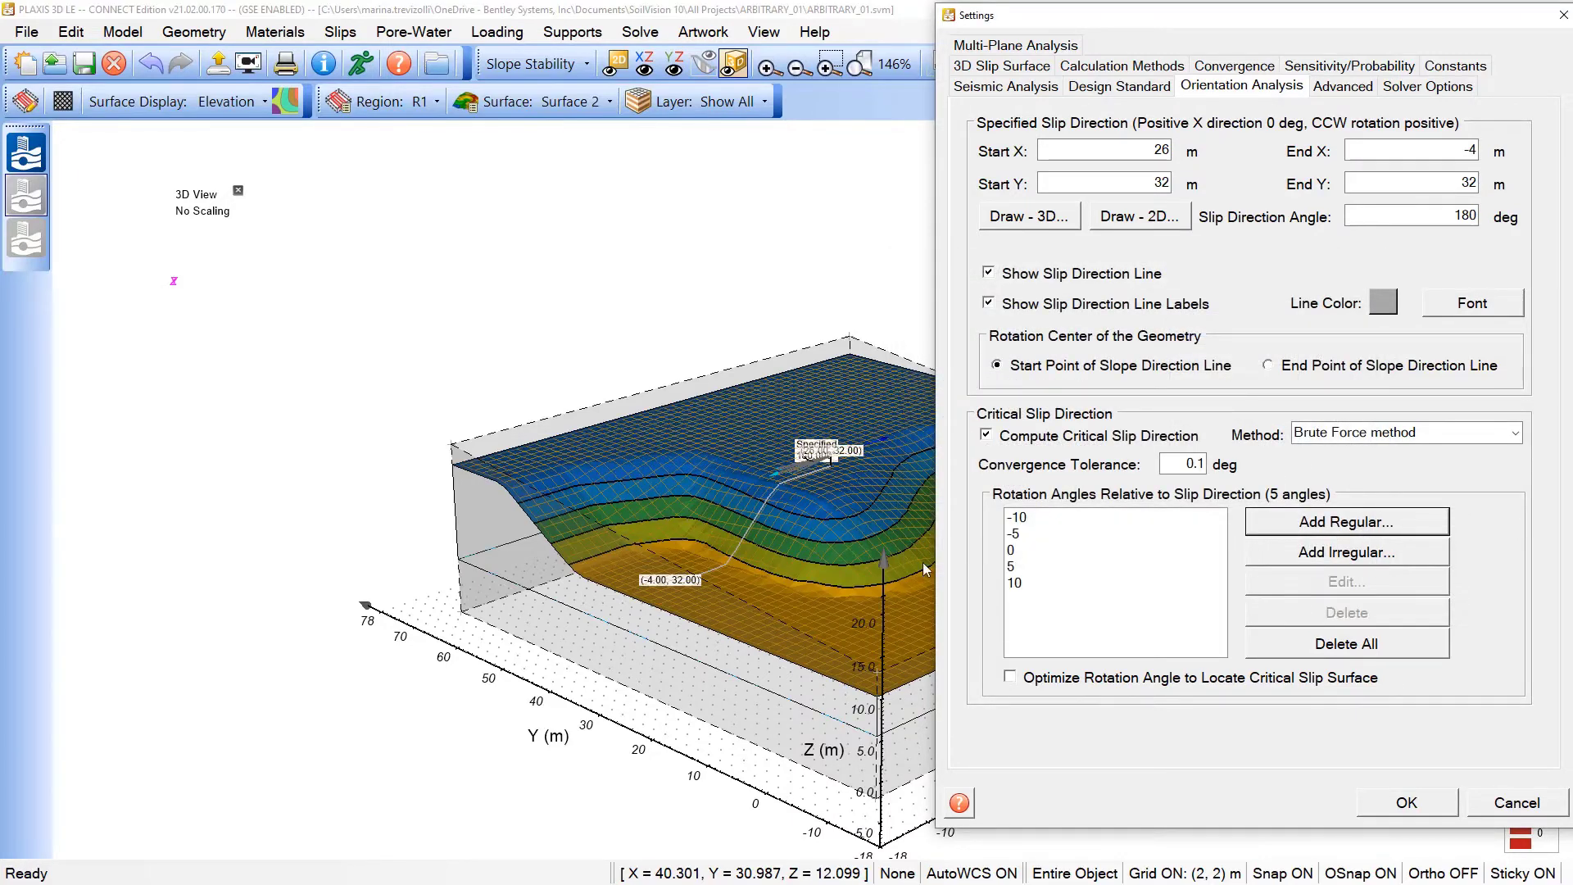
scroll(794, 476, "up", 5)
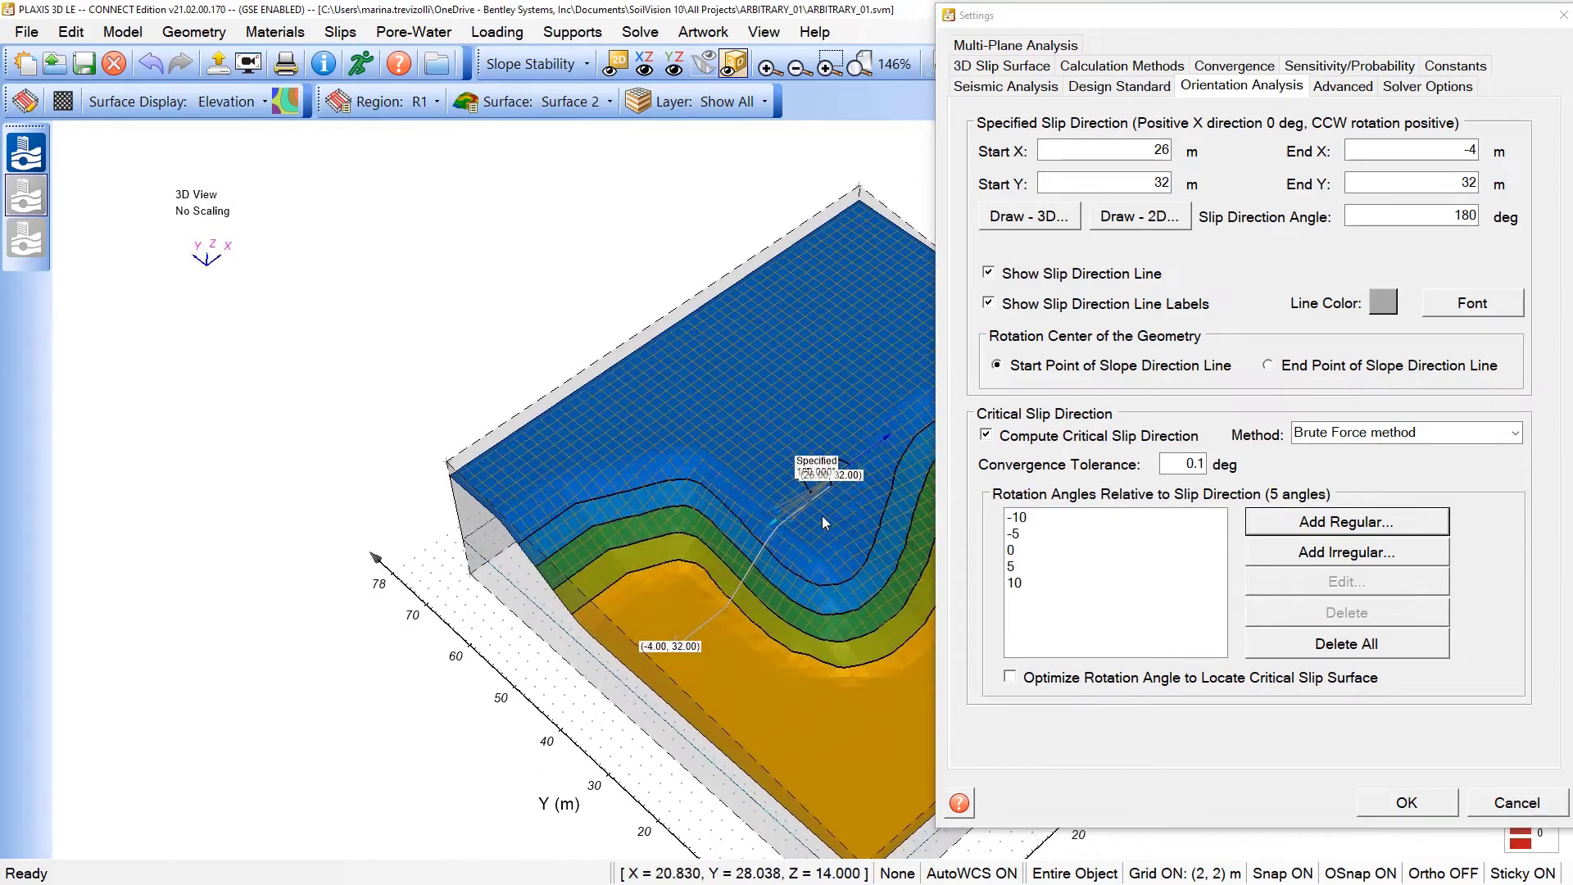
Set the limit equilibrium convergence options to 80 rows in the Y direction and 80 slices, and apply the settings
scroll(798, 507, "up", 3)
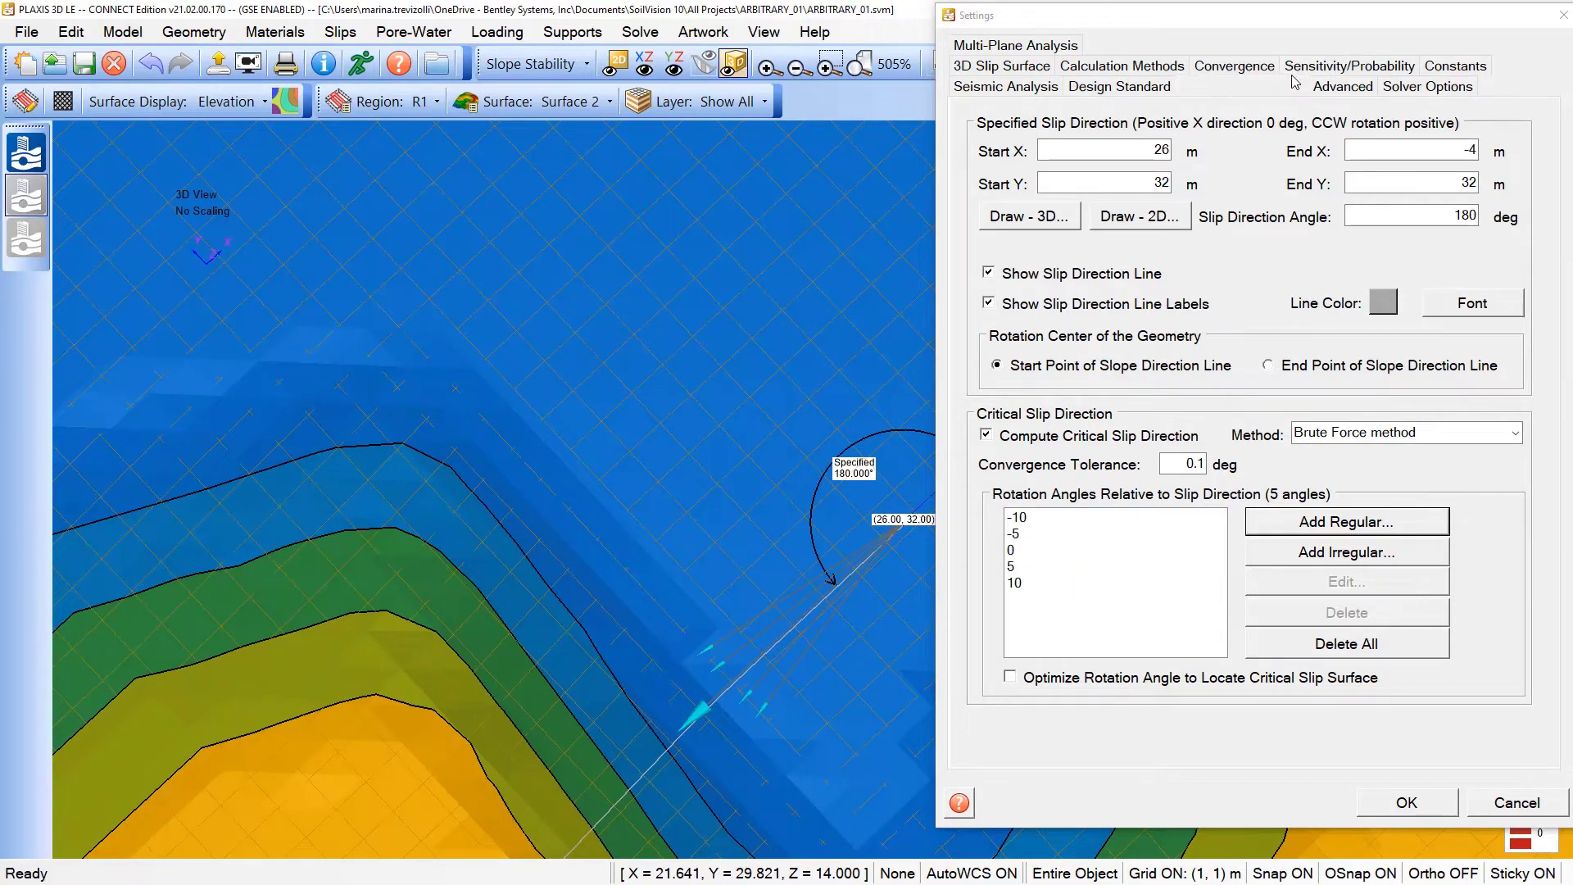
left_click(1224, 68)
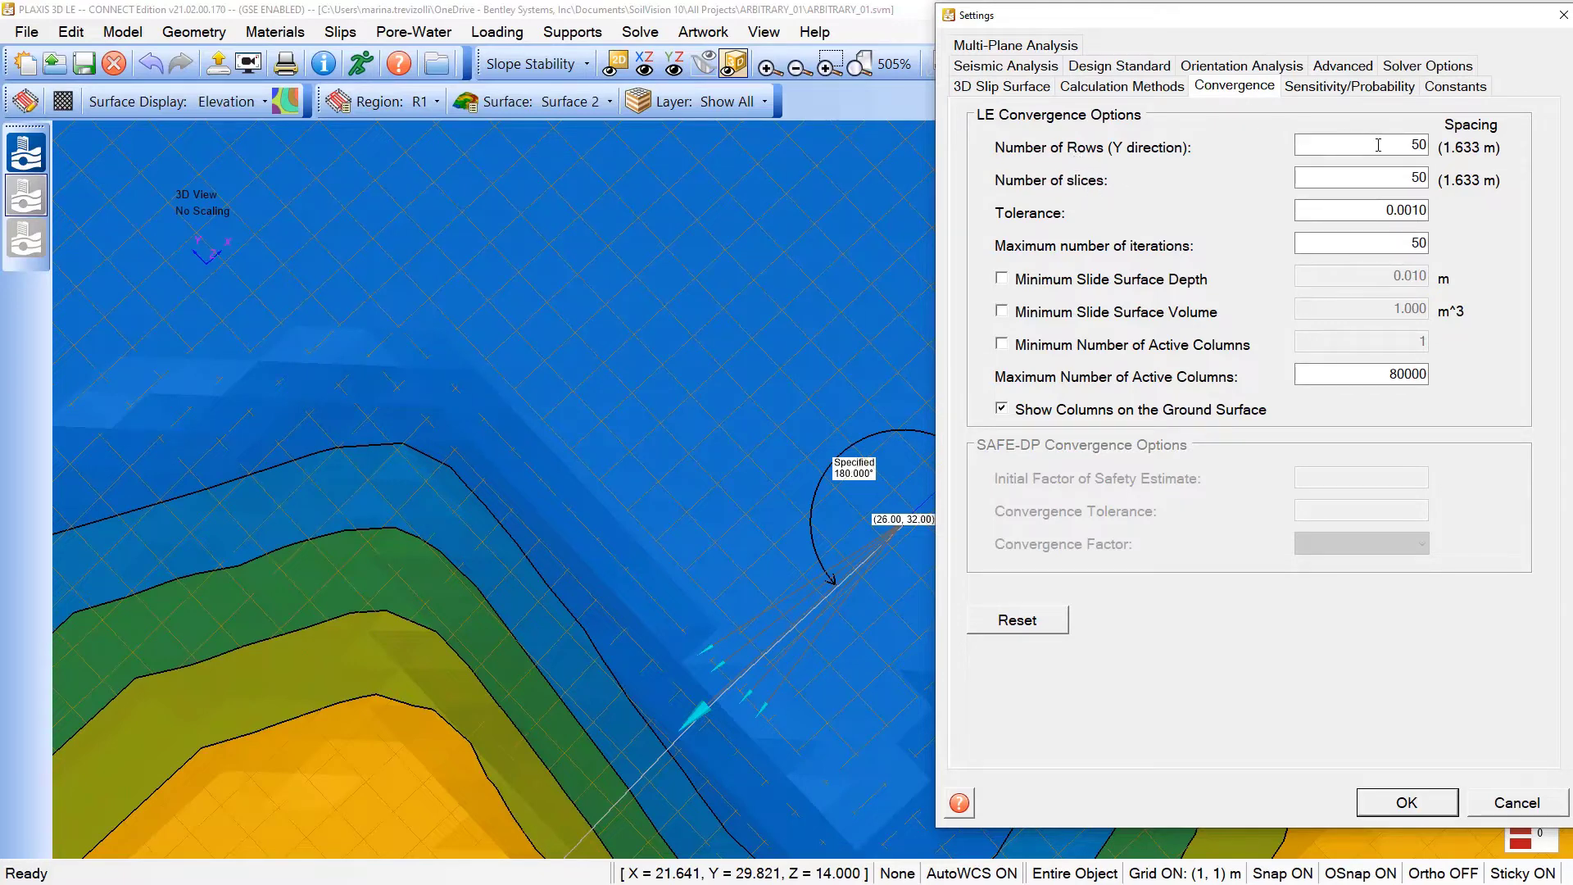
double_click(1422, 144)
type("80")
key("Tab")
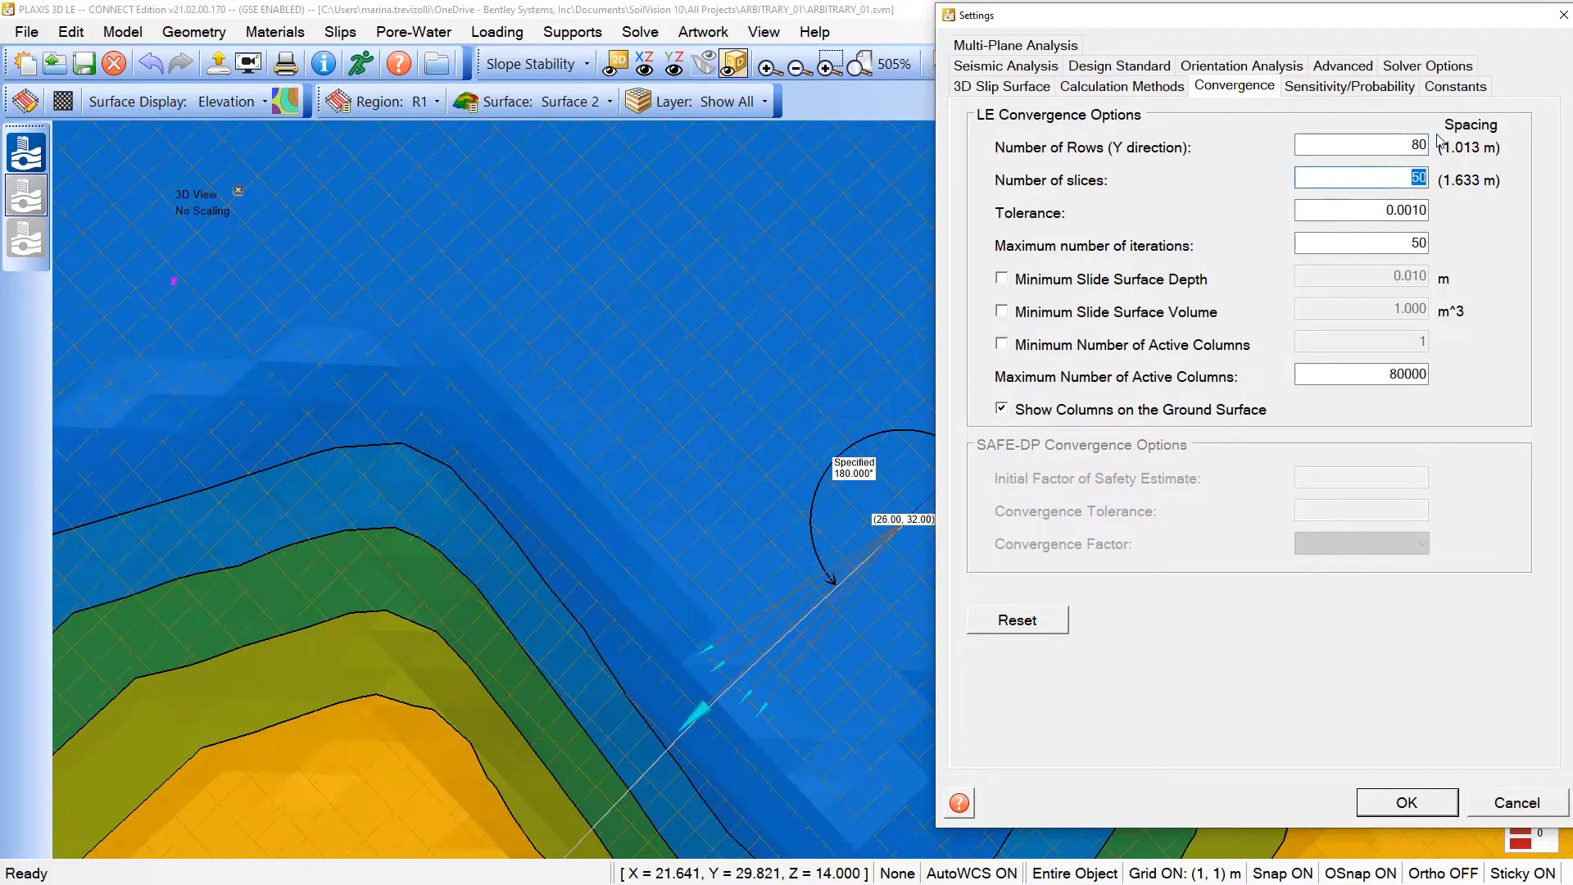
type("80")
left_click(1363, 213)
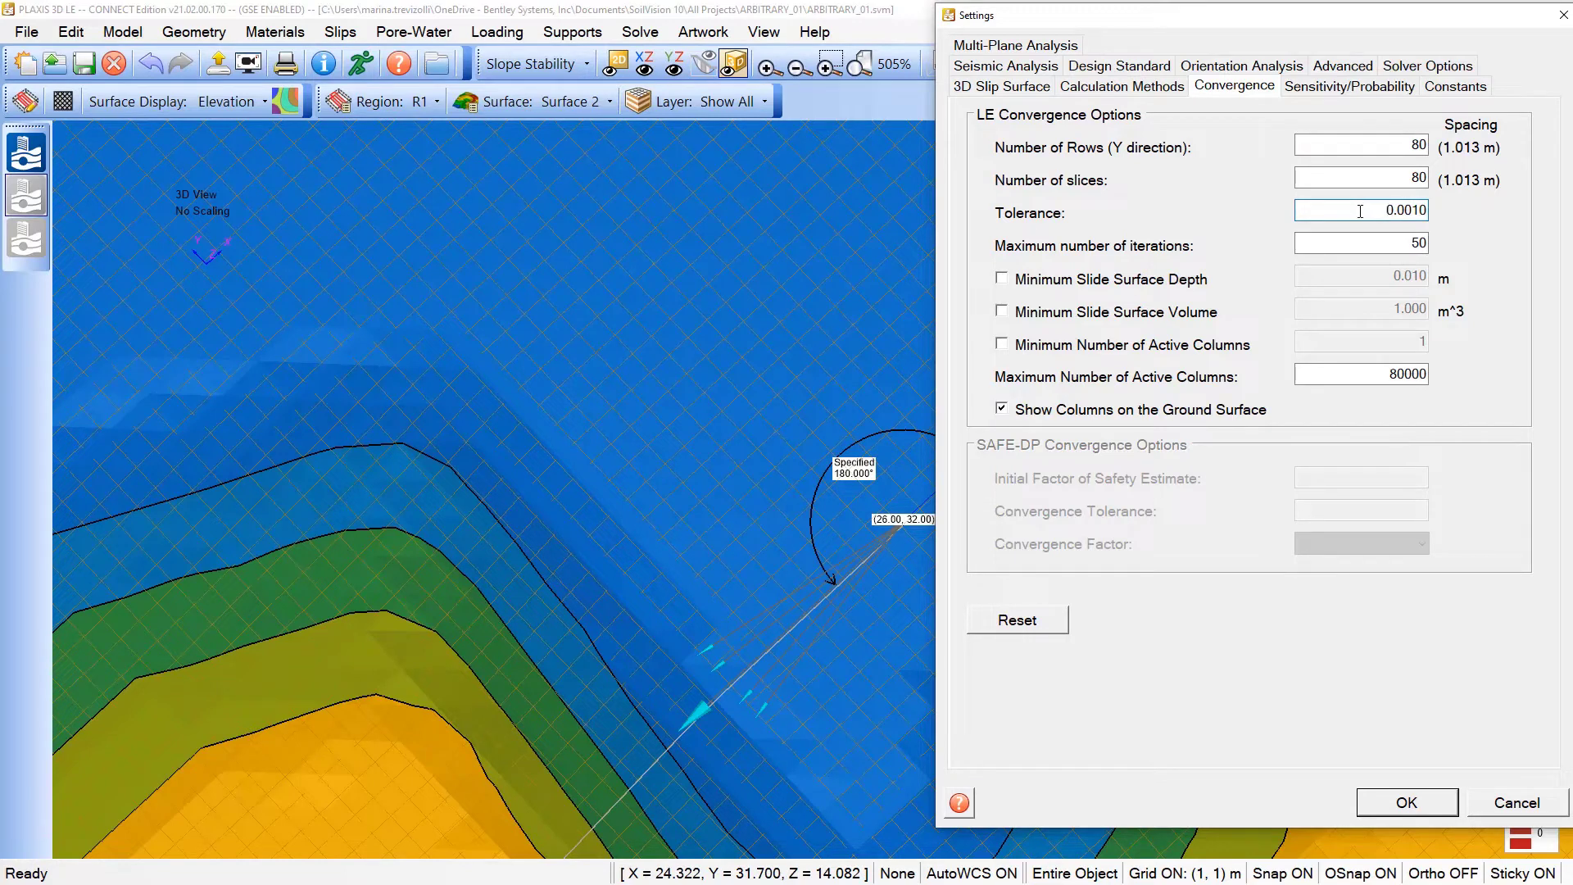
left_click(1366, 235)
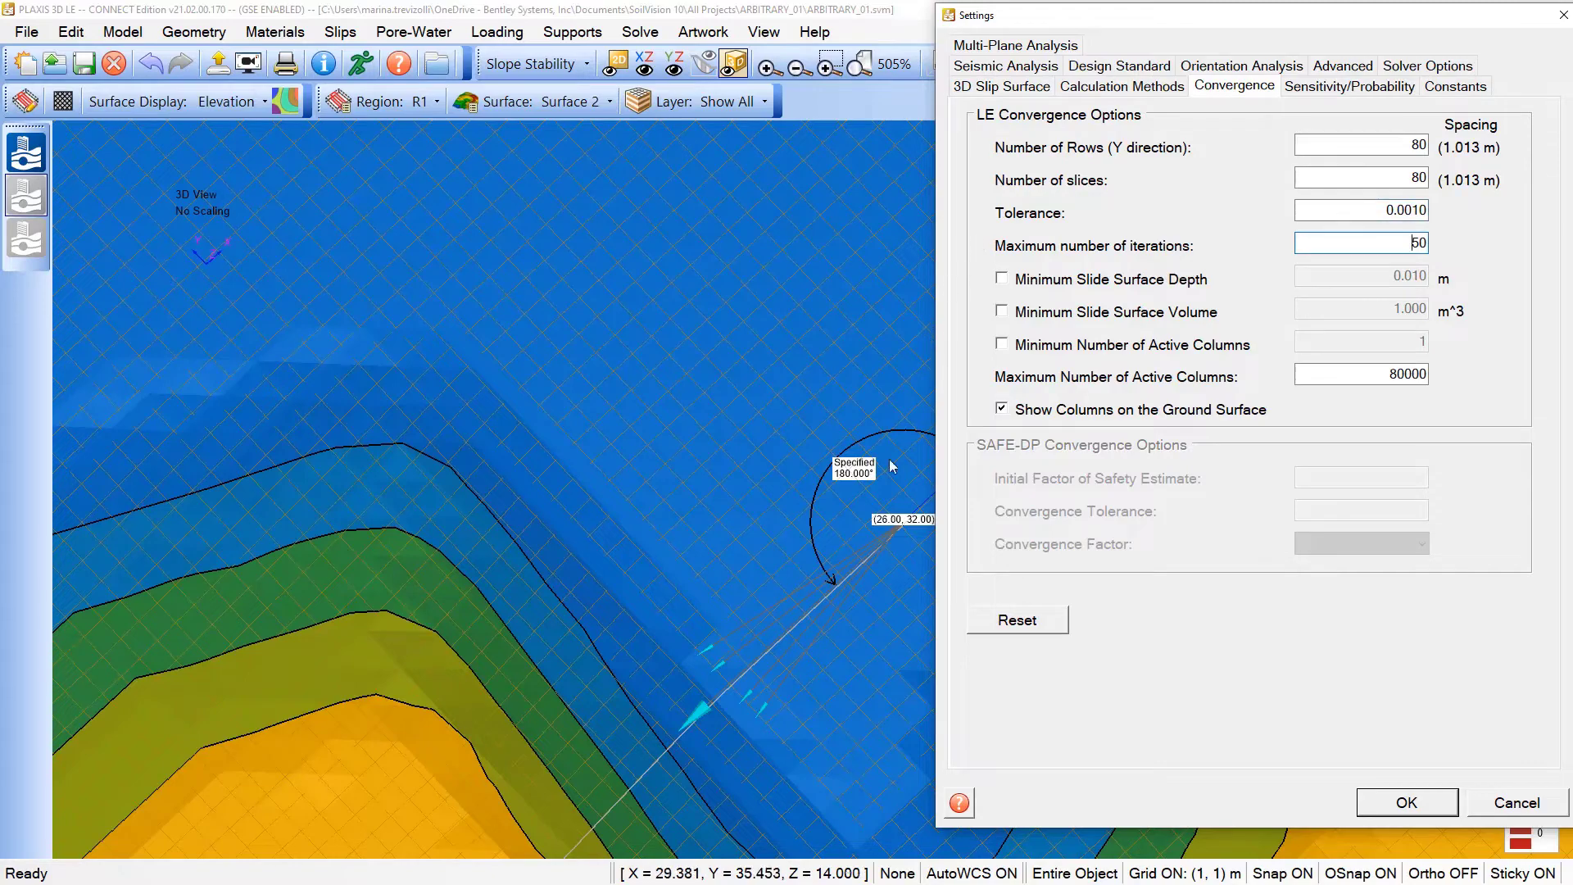
left_click(1406, 803)
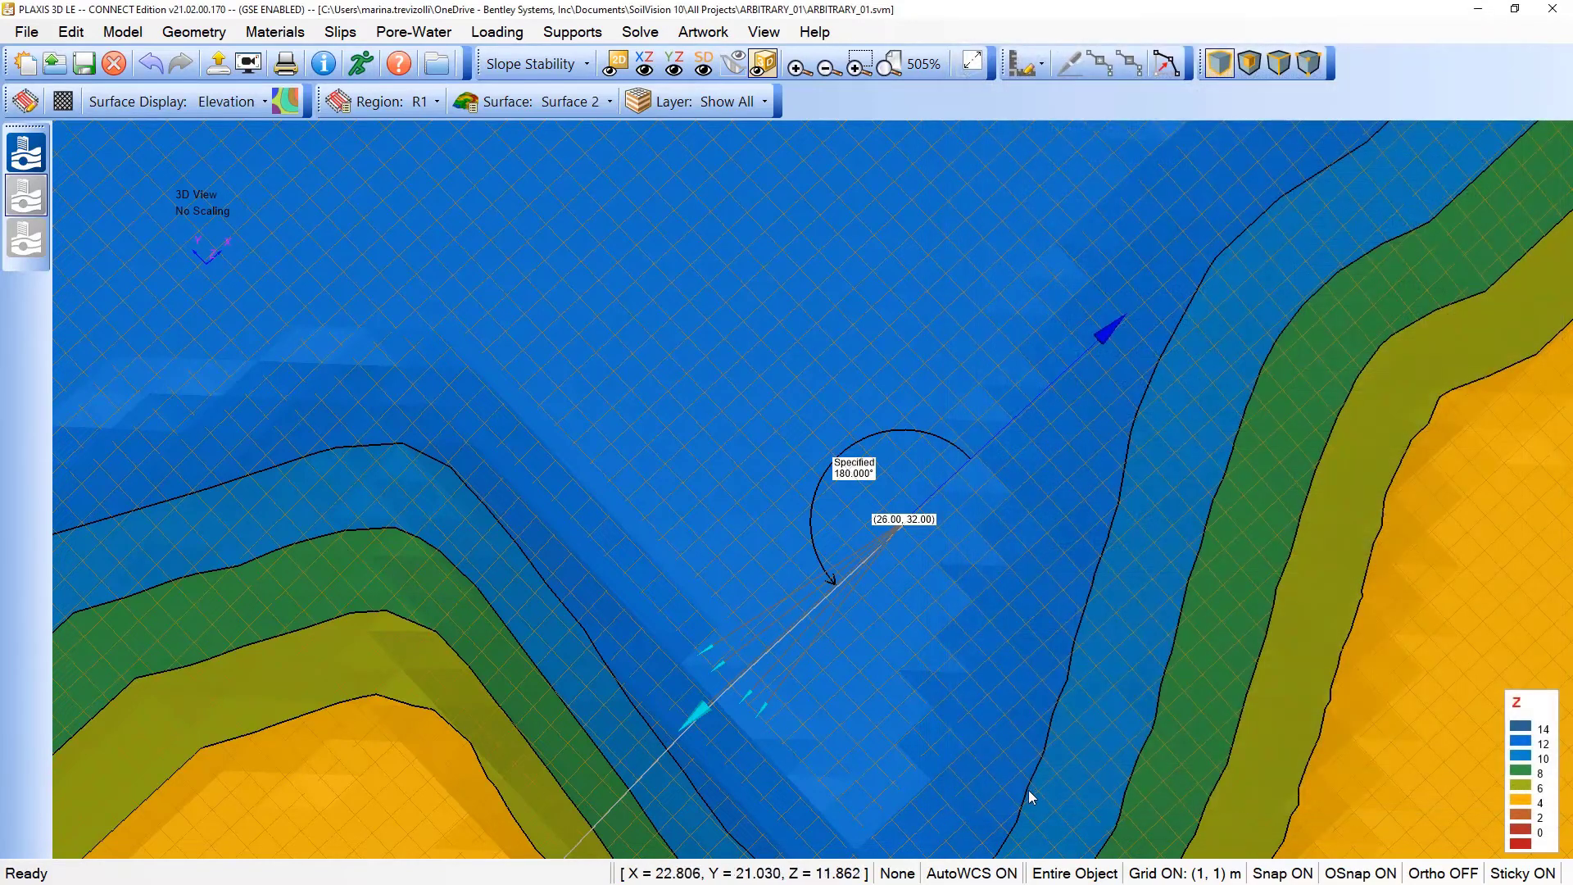
Create a new material named Soil using the Mohr Coulomb method and the palette fill color
middle_click_drag(1027, 796, 1078, 376)
scroll(960, 410, "down", 4)
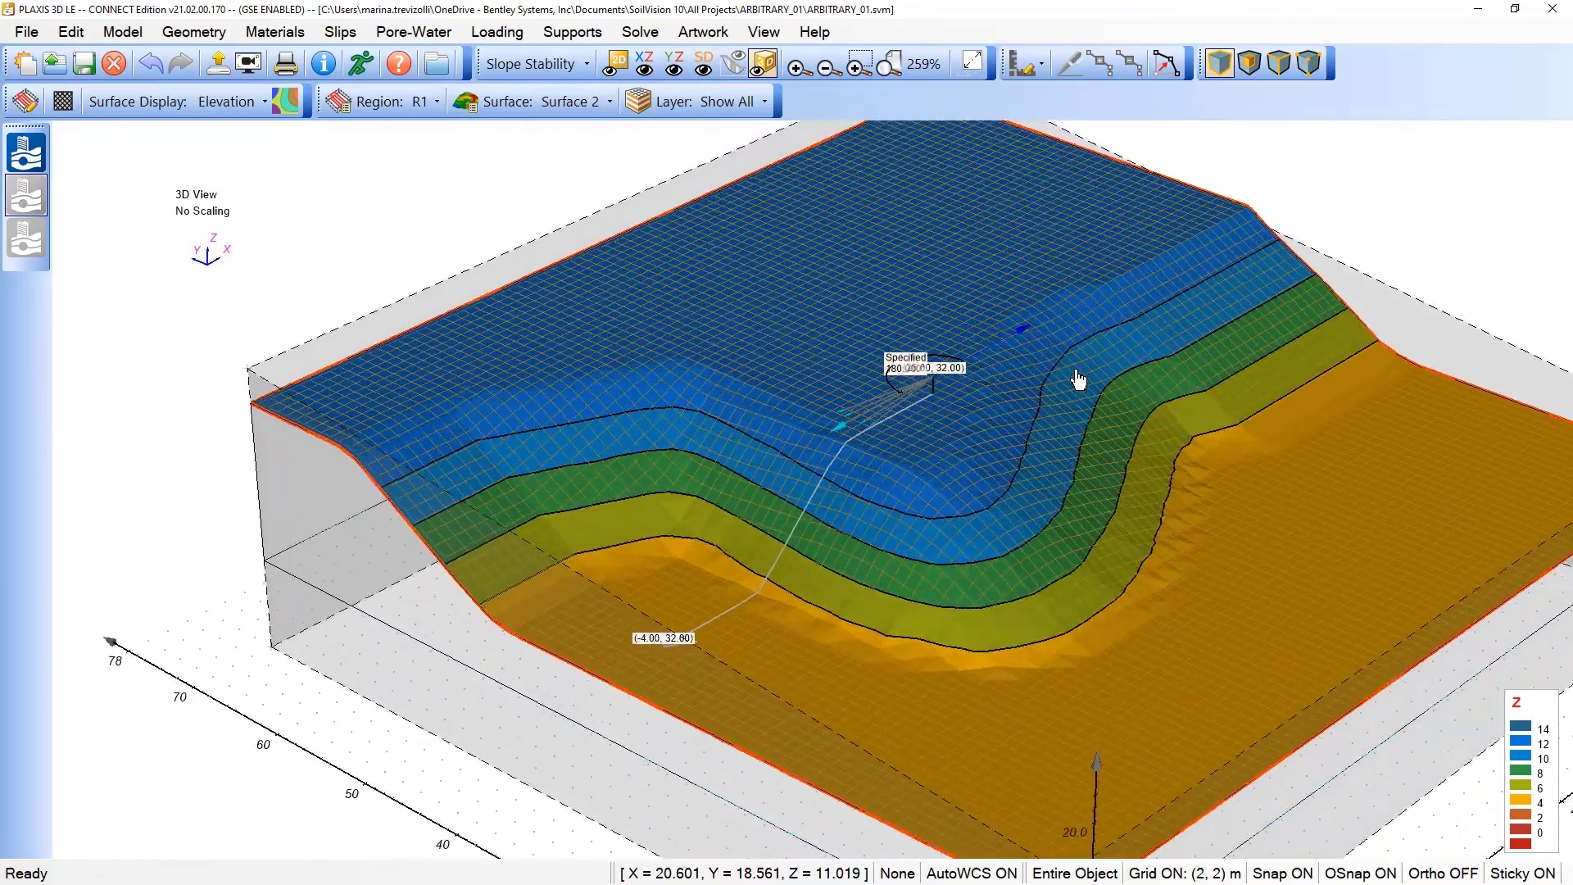
middle_click_drag(896, 652, 909, 520)
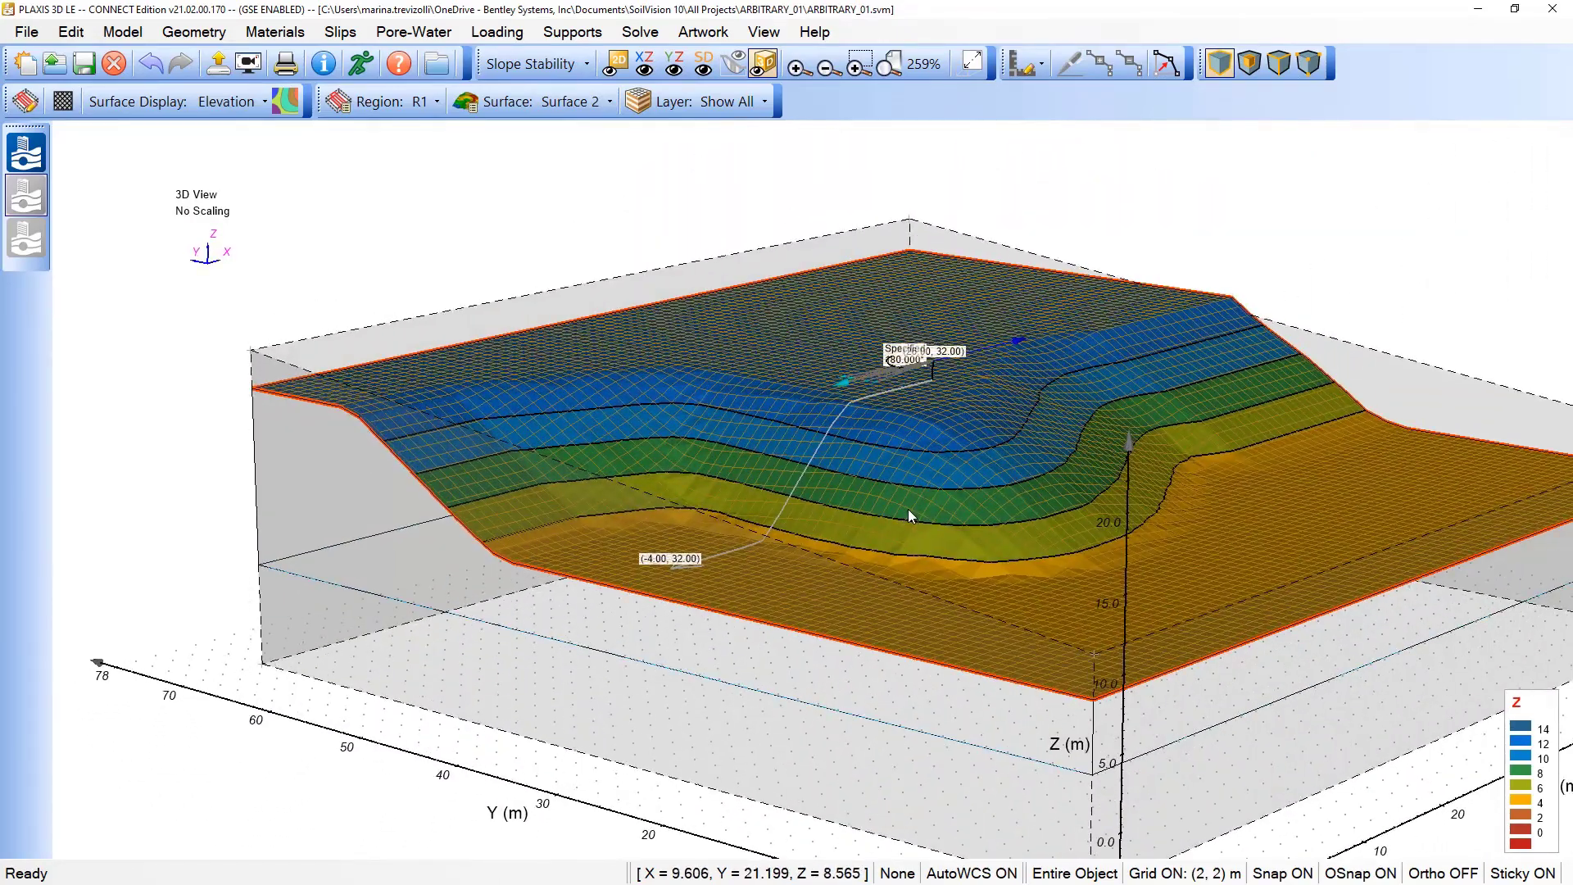
left_click(342, 446)
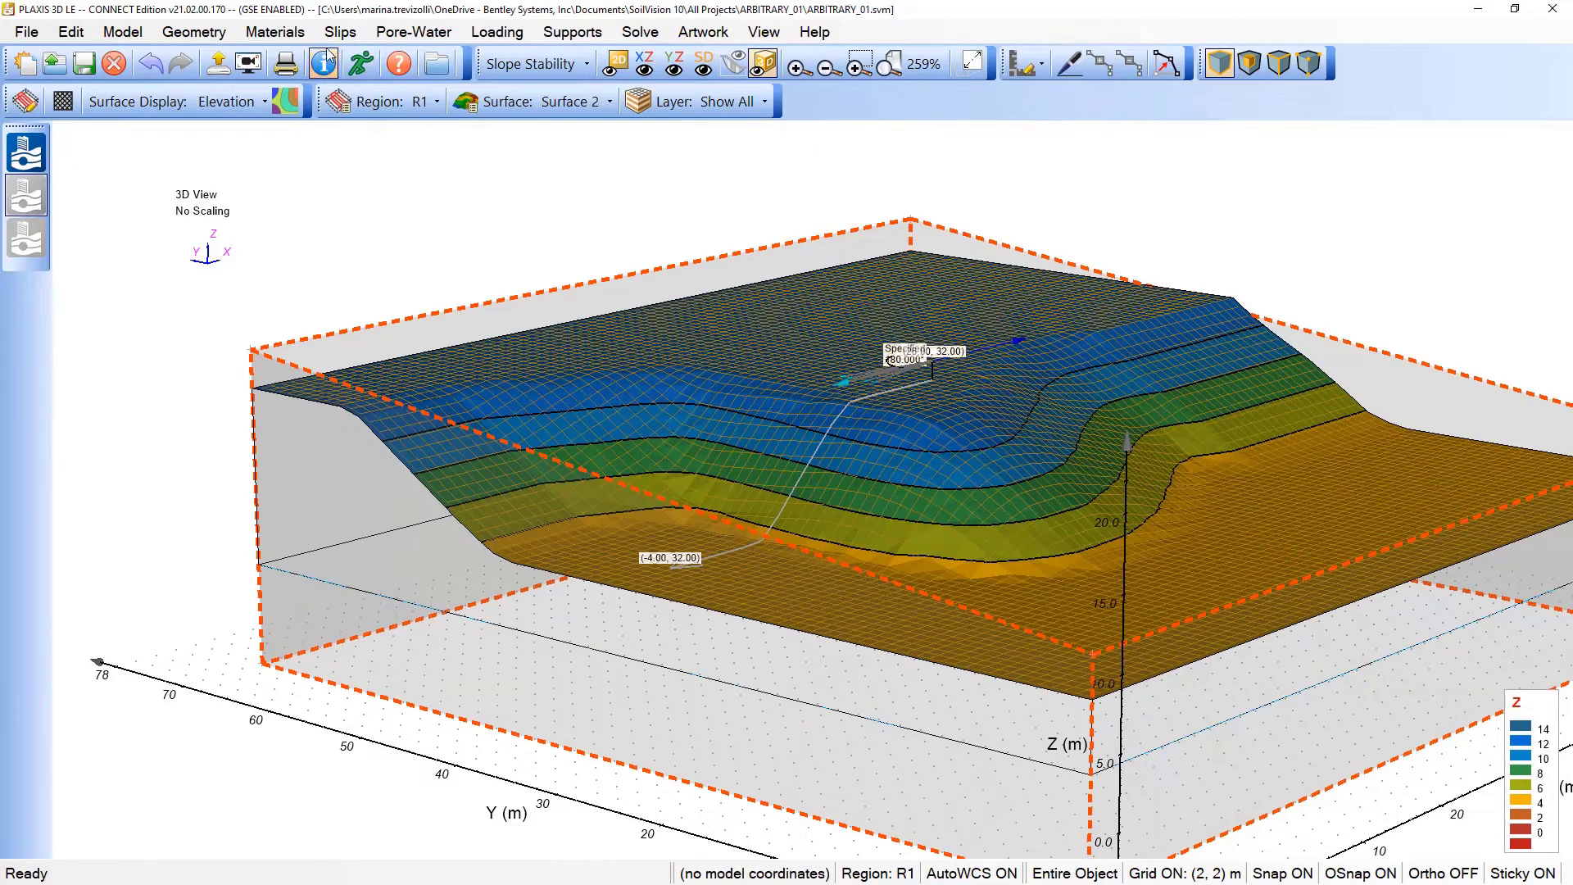
left_click(287, 34)
left_click(305, 55)
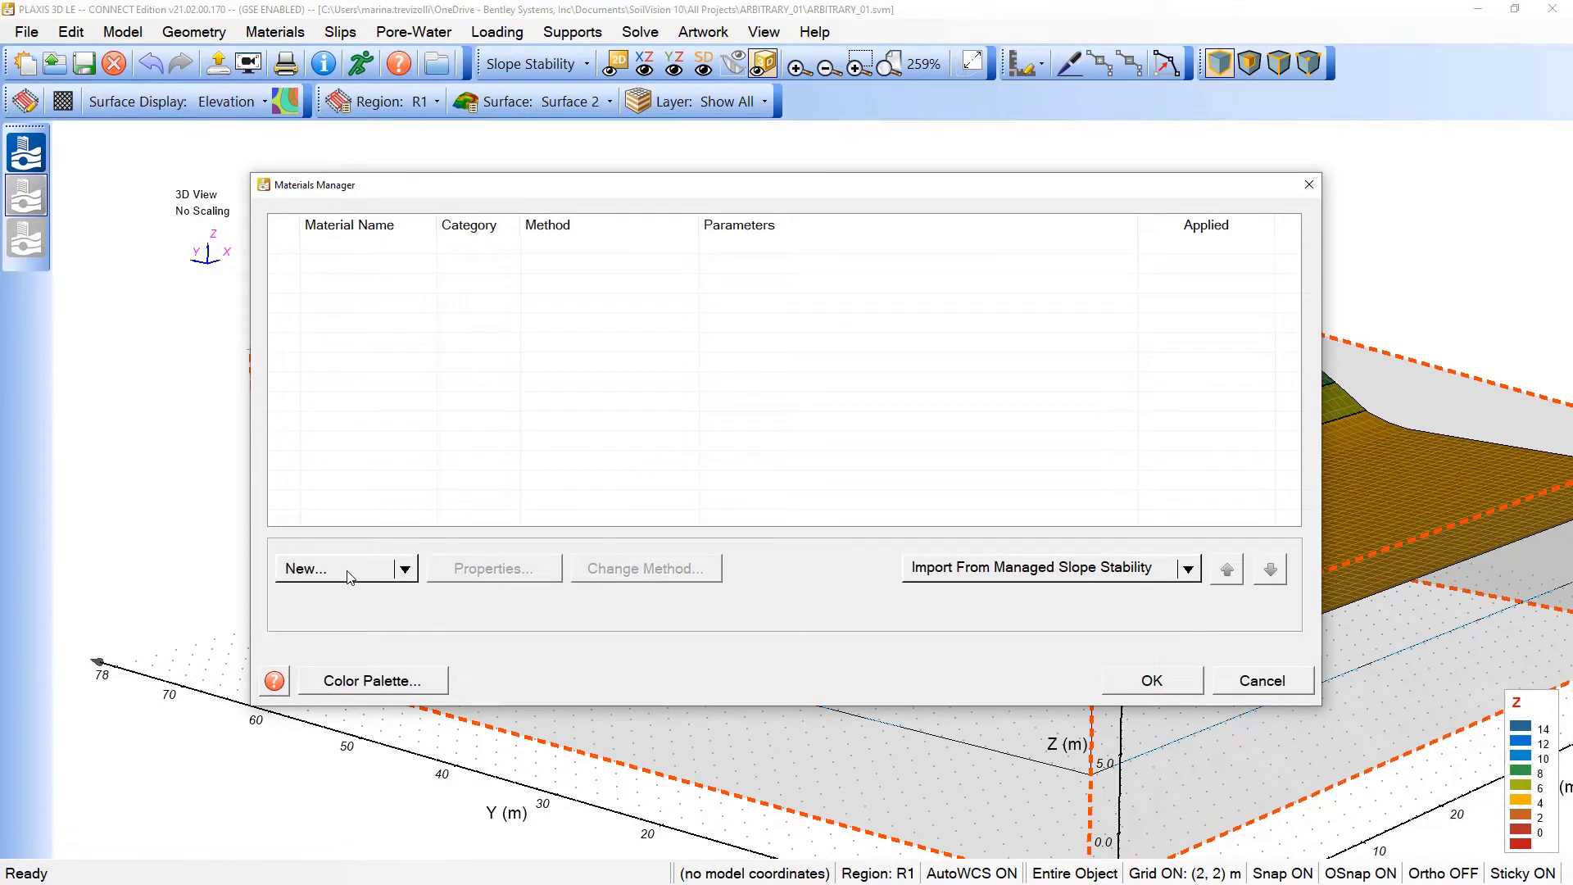
left_click(349, 576)
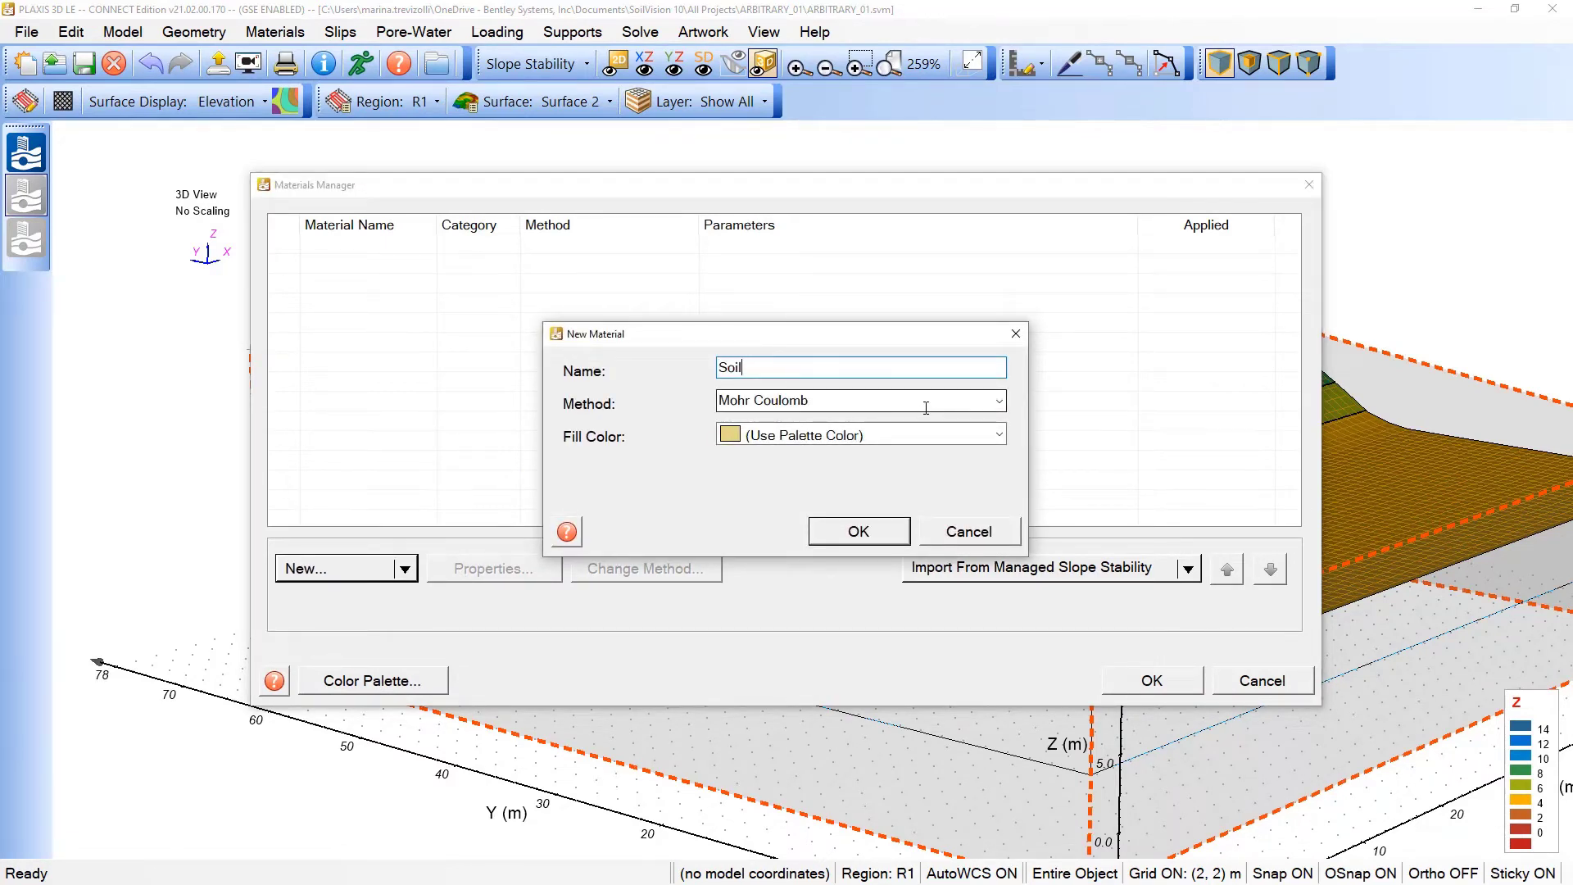
left_click(999, 400)
left_click_drag(1034, 463, 1044, 432)
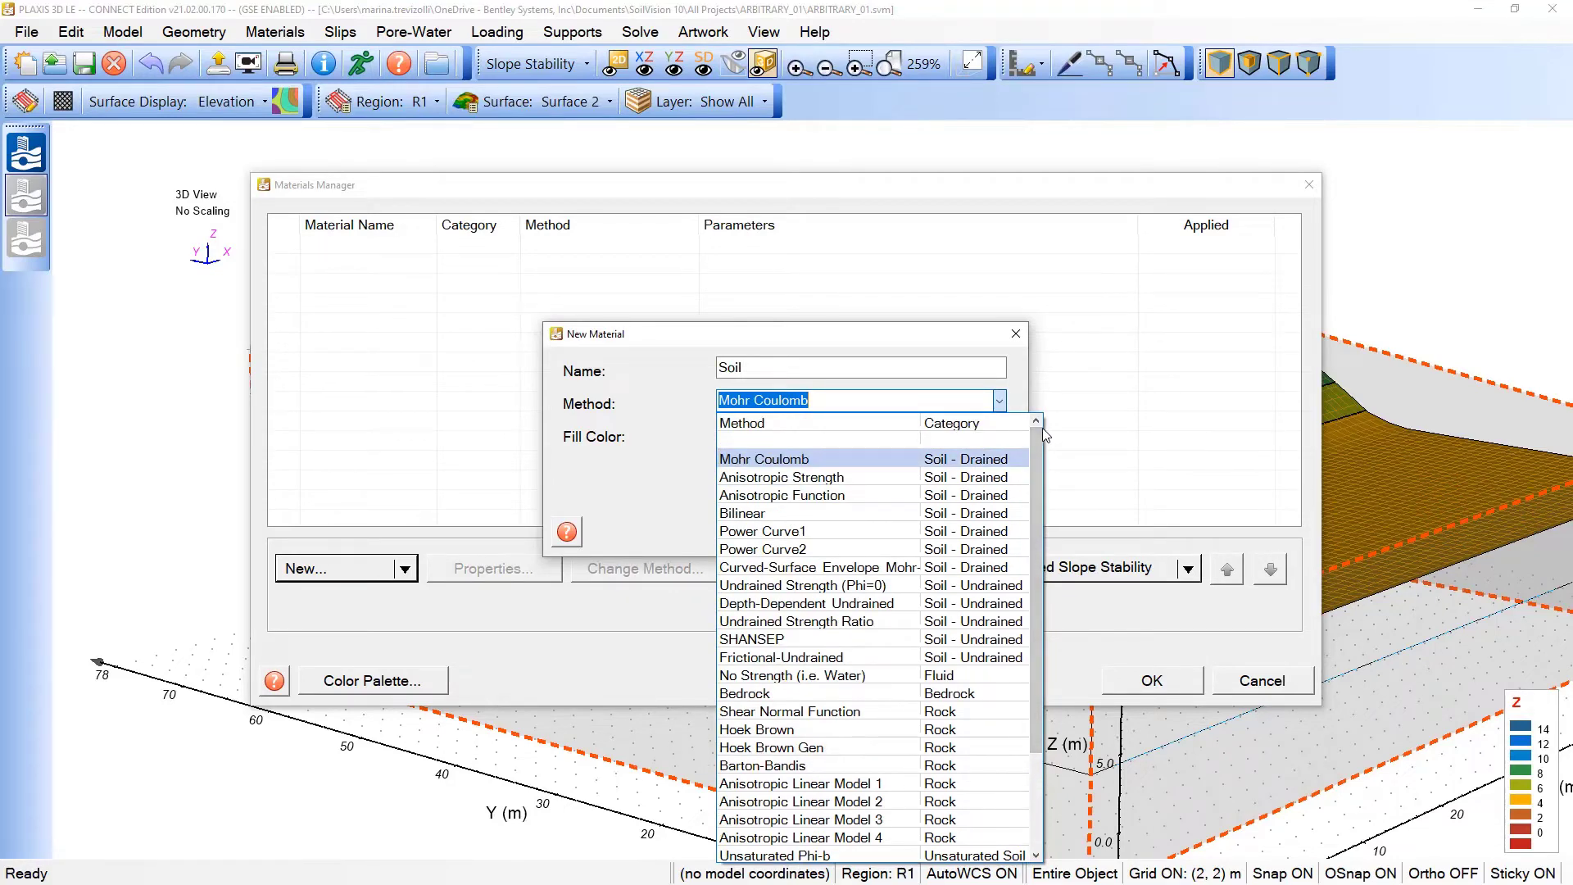
left_click(962, 388)
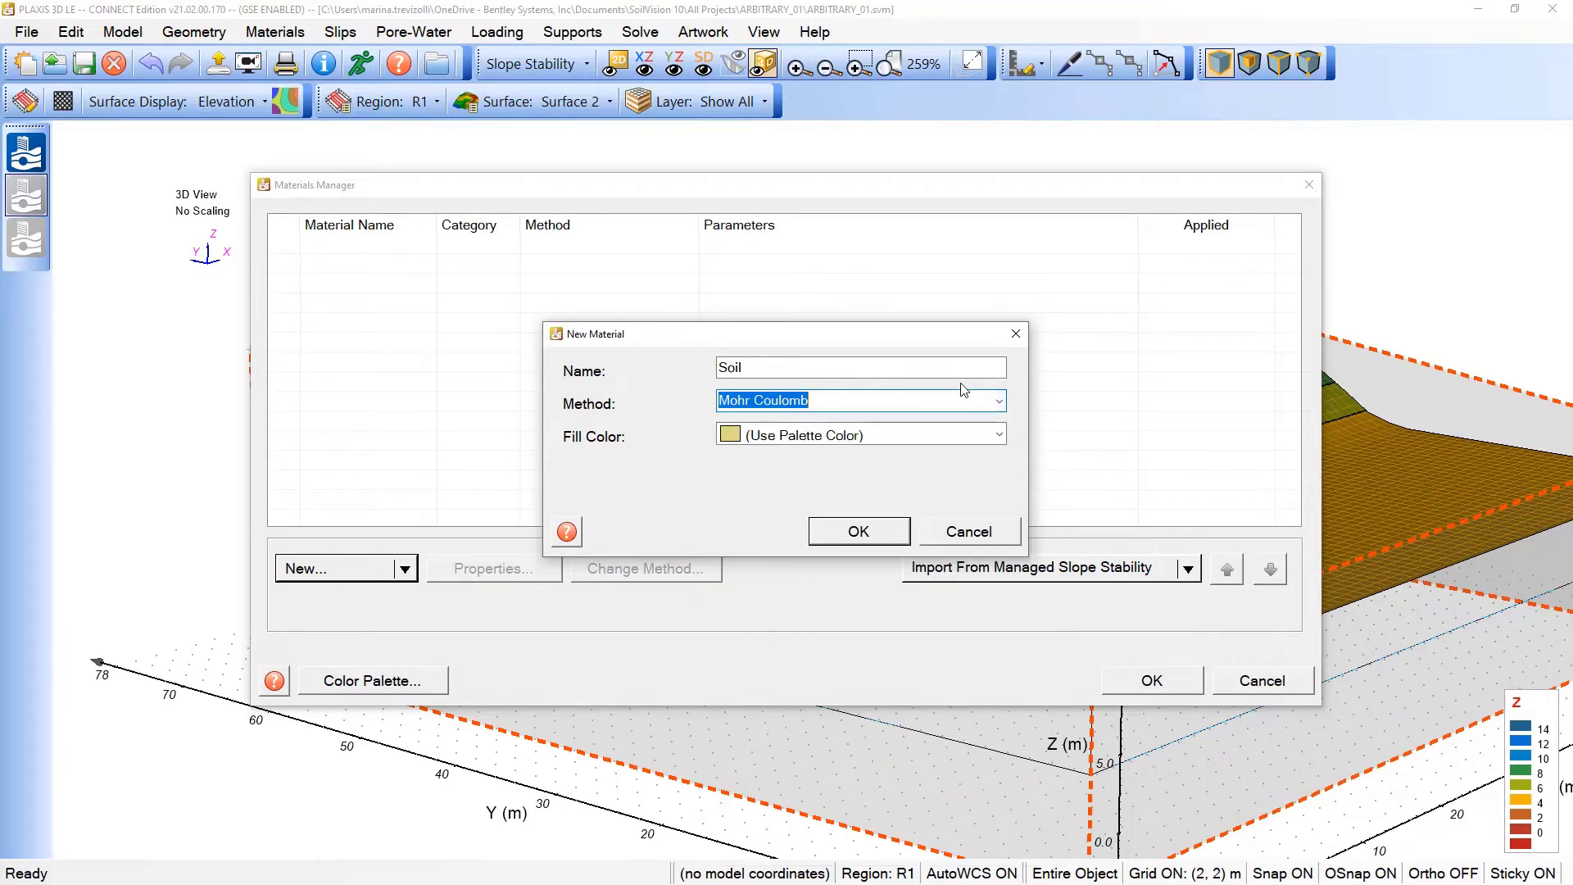
left_click(859, 529)
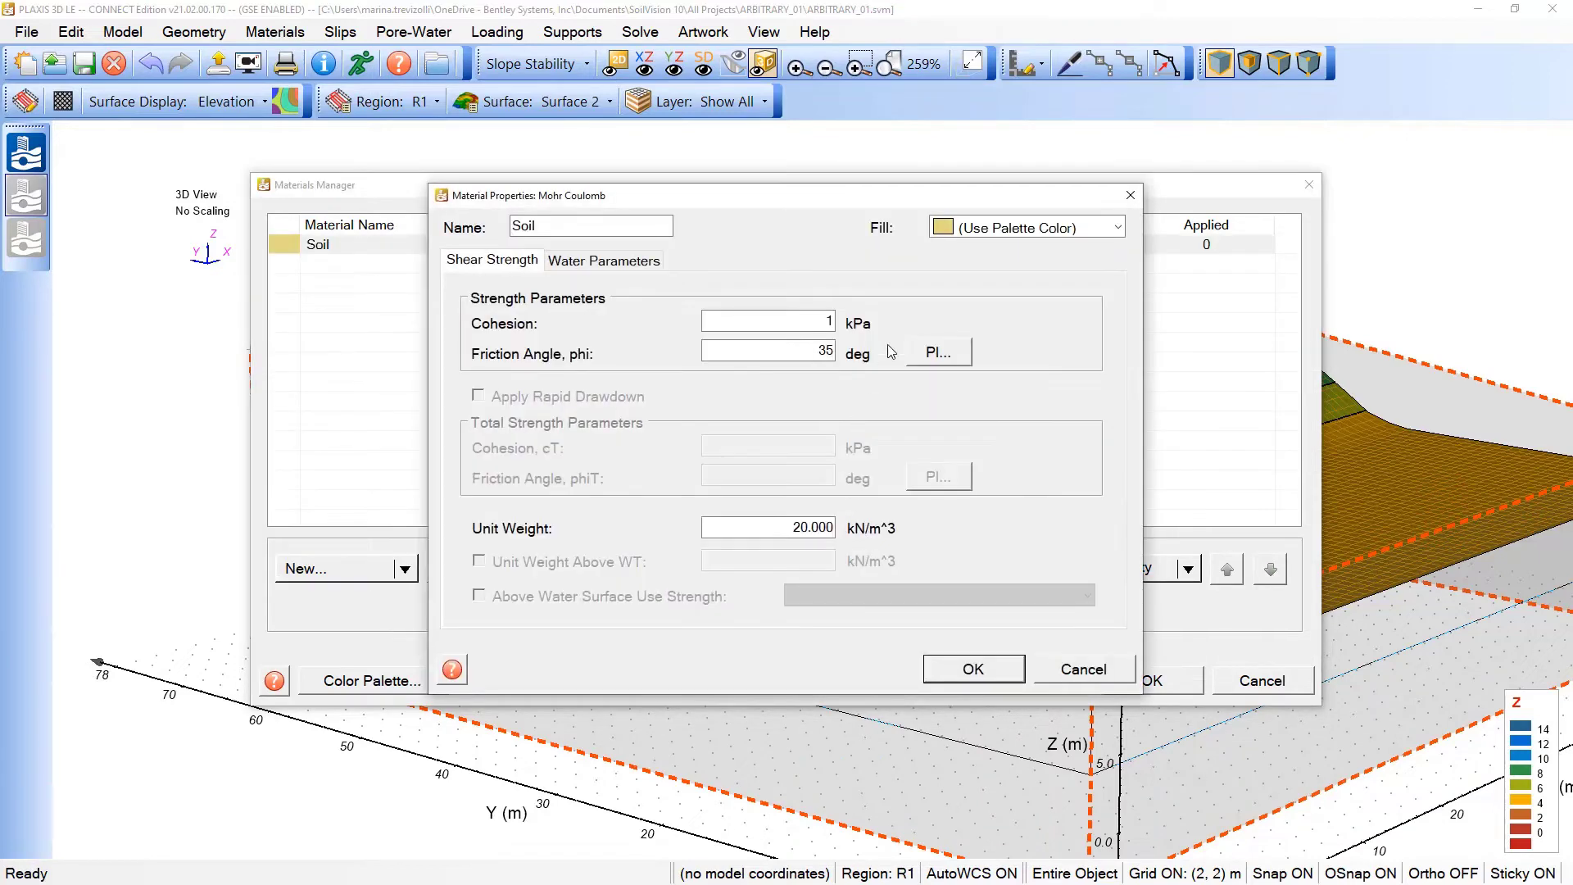
Give Soil a cohesion of 11.7 kPa, friction angle of 24.7 deg and unit weight of 17.66 kN/m^3, and accept the material list
double_click(807, 323)
type("11.7")
key("Tab")
type("24.7")
left_click_drag(705, 528, 834, 529)
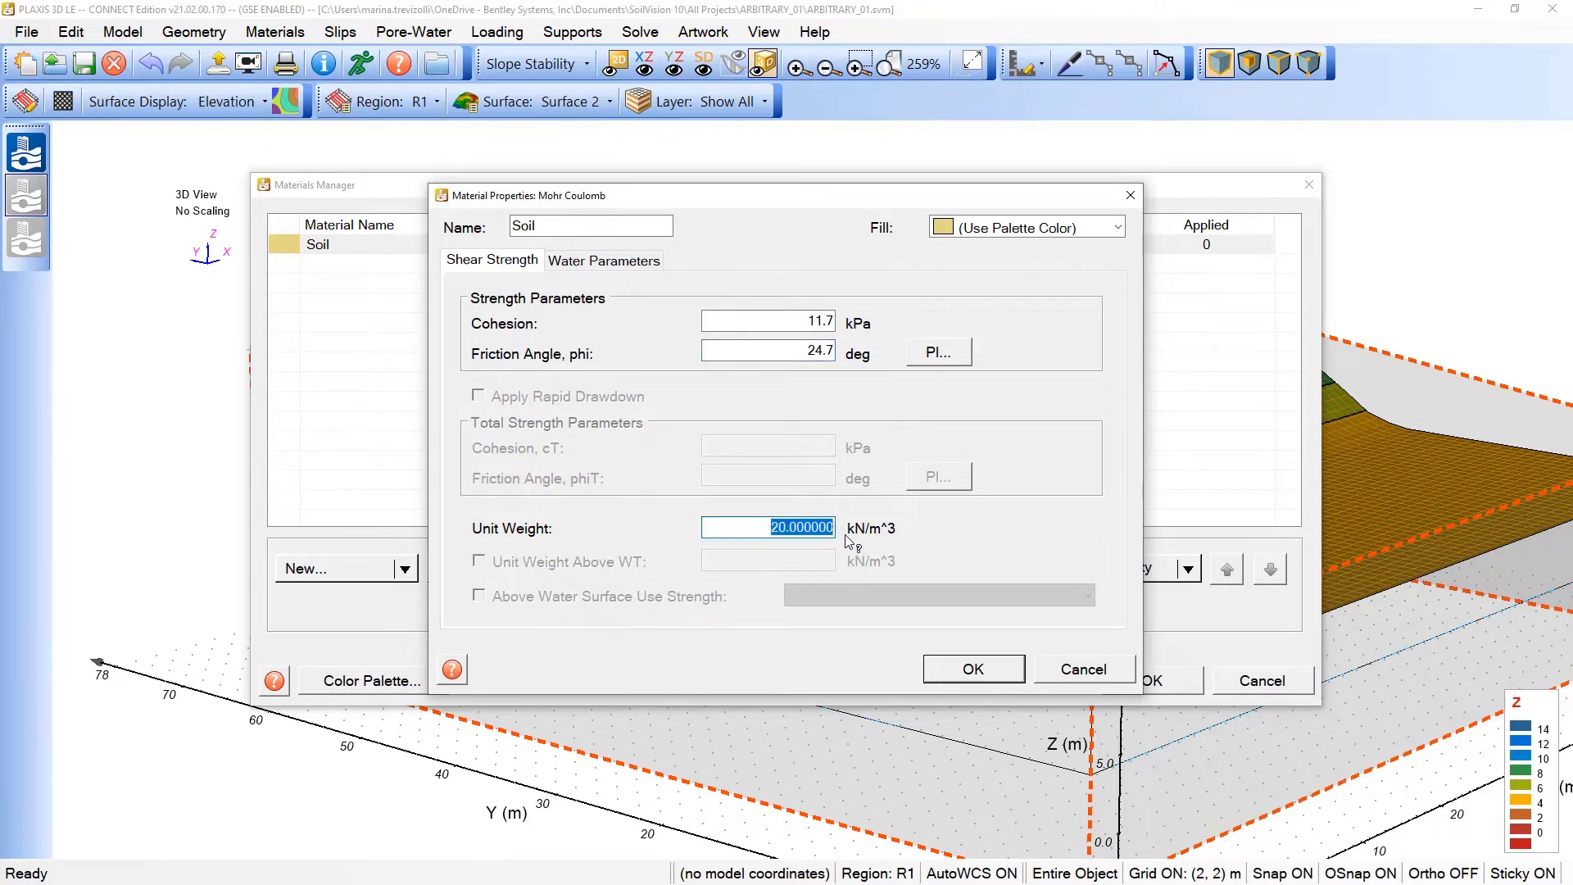
type("17.66")
left_click(972, 667)
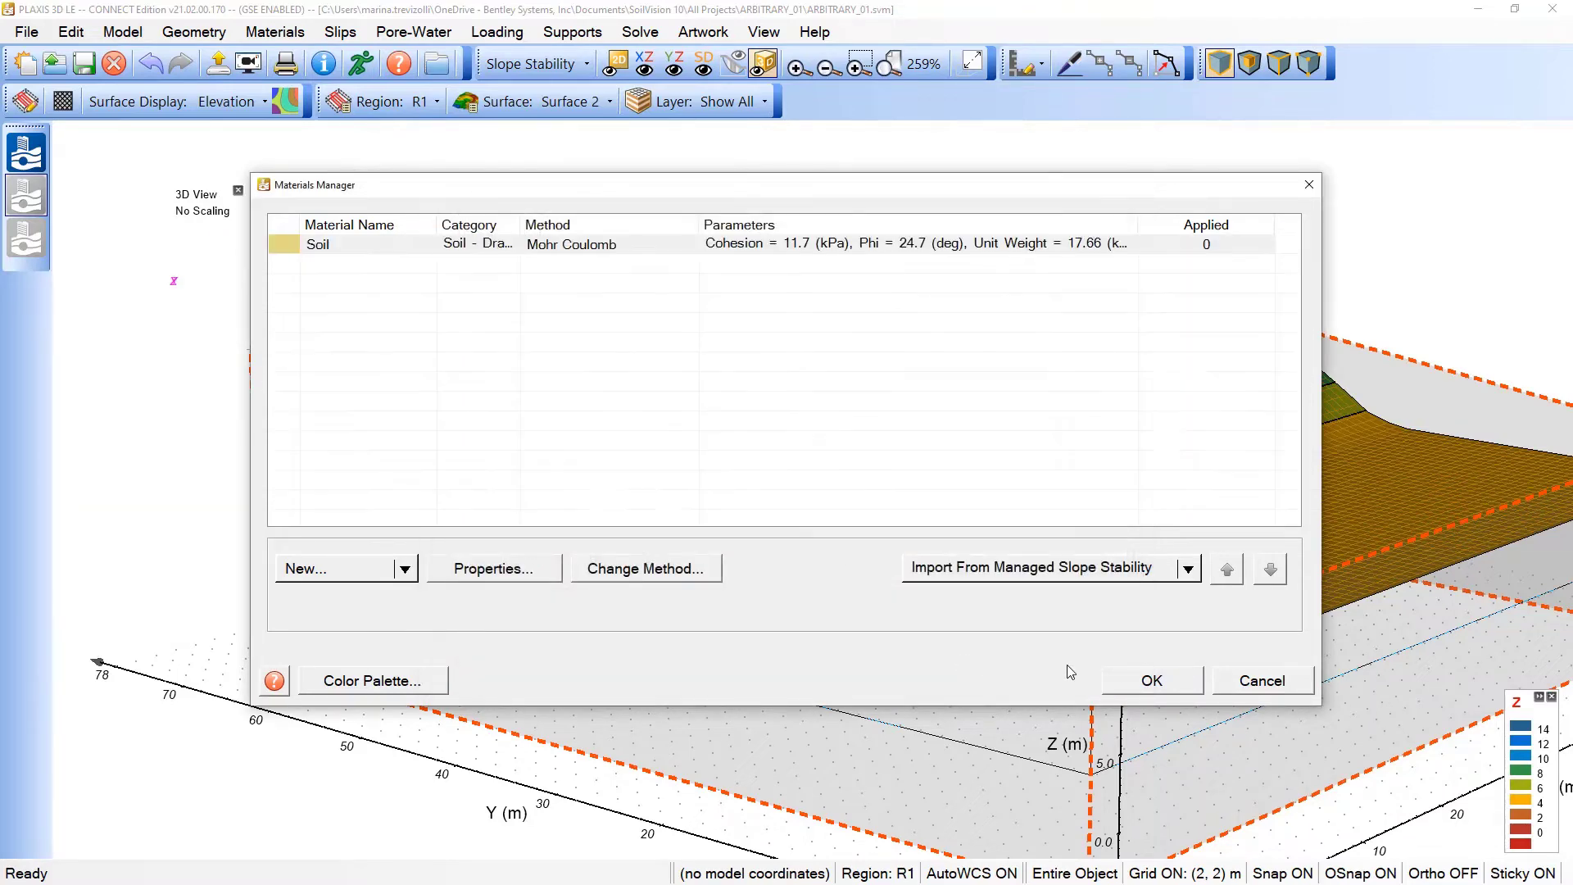
left_click(1155, 679)
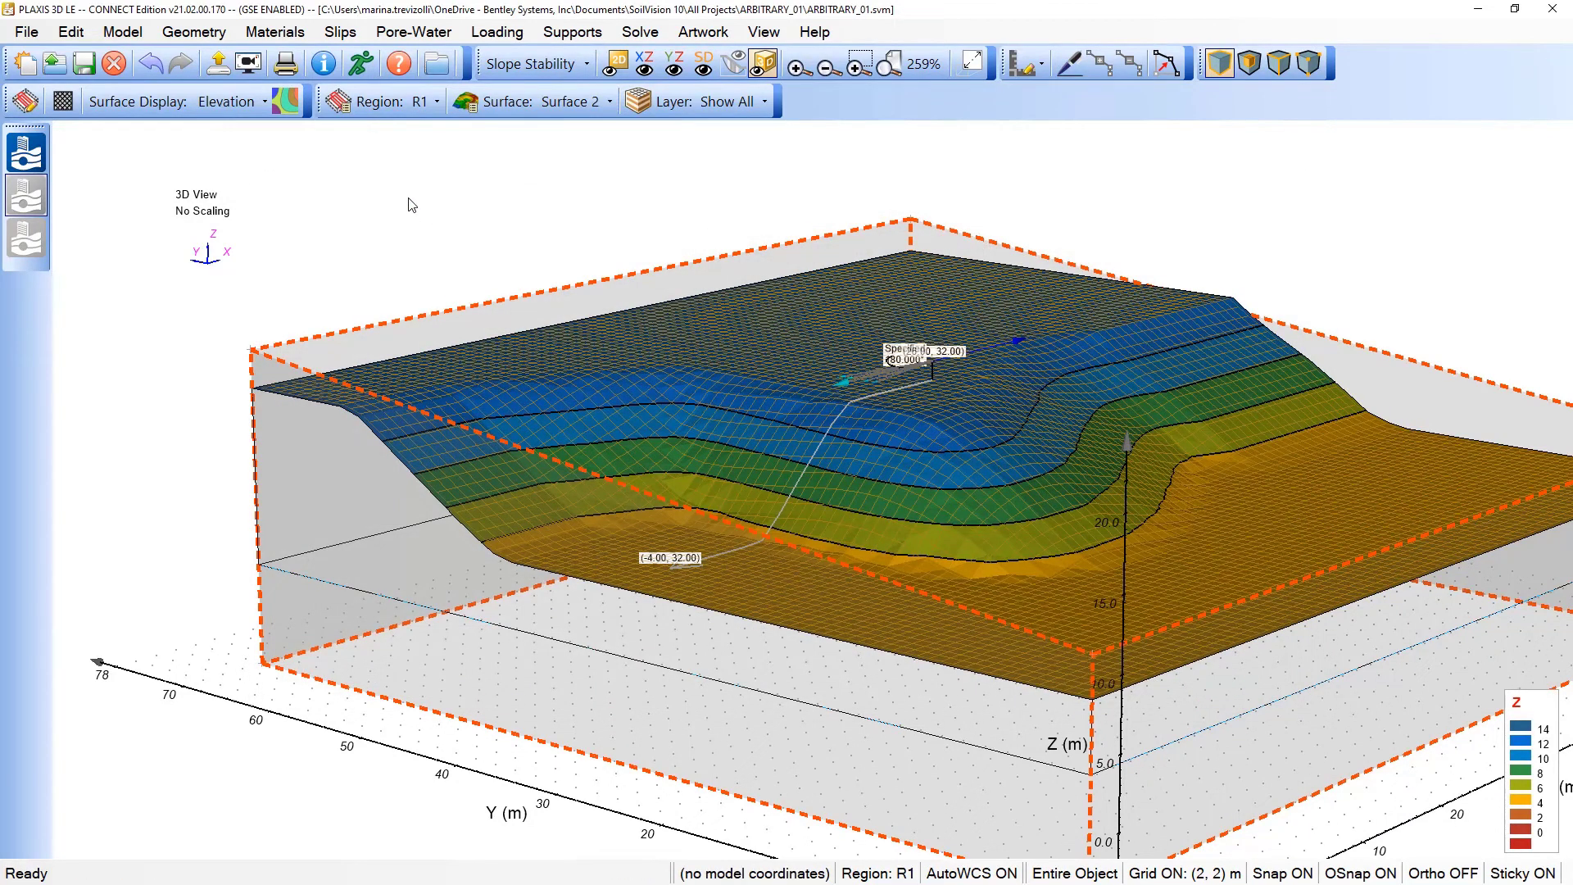
Assign the Soil material to Layer 1 of region R1
left_click(287, 36)
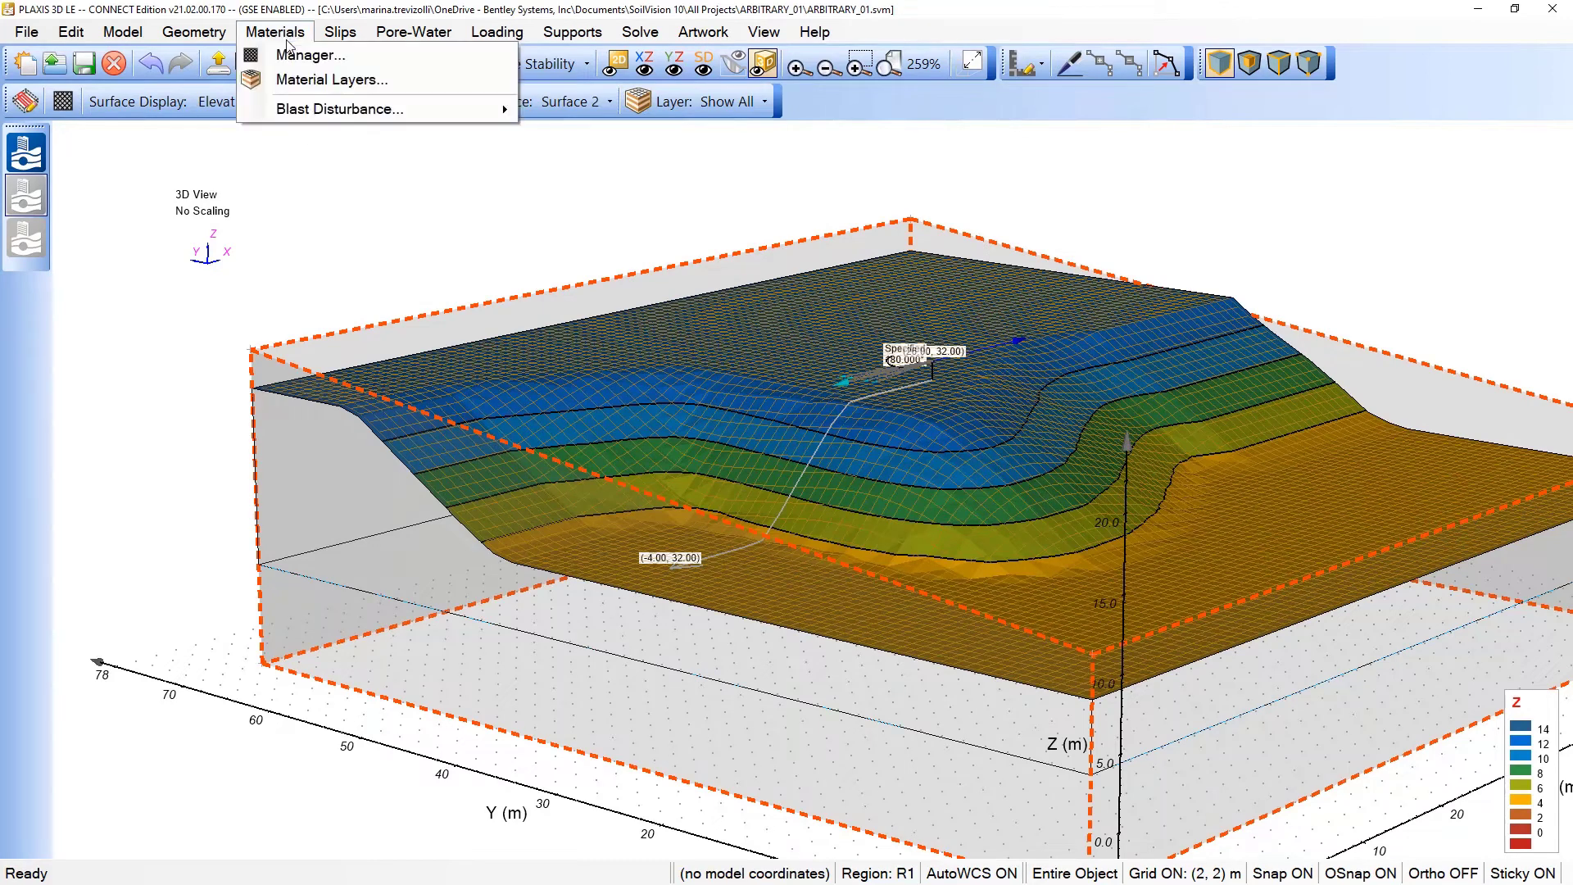
left_click(342, 83)
left_click(613, 282)
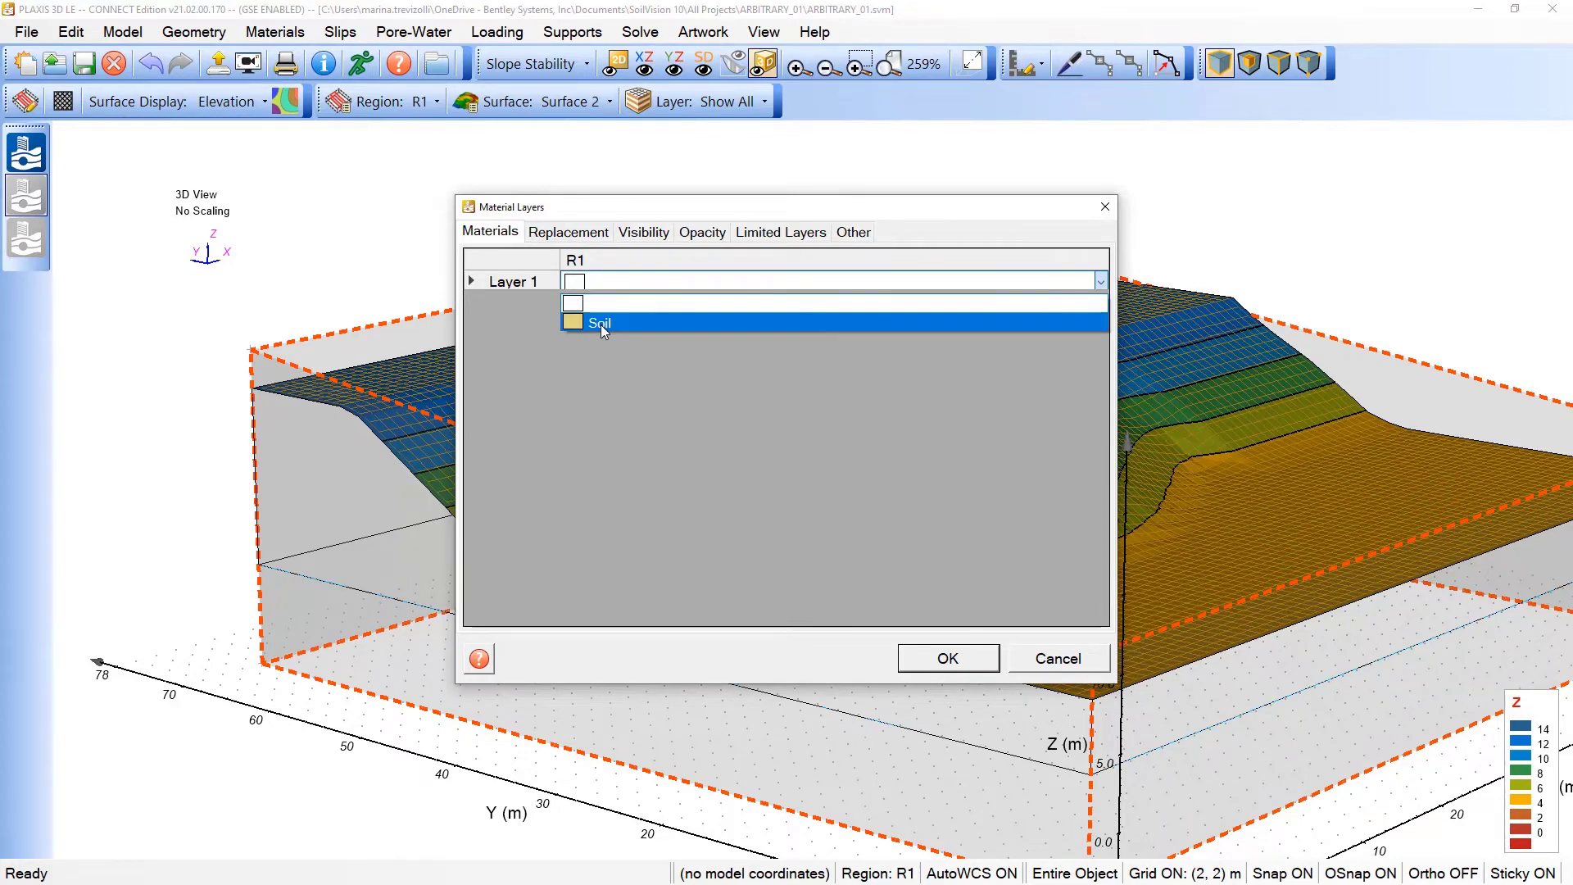
left_click(601, 325)
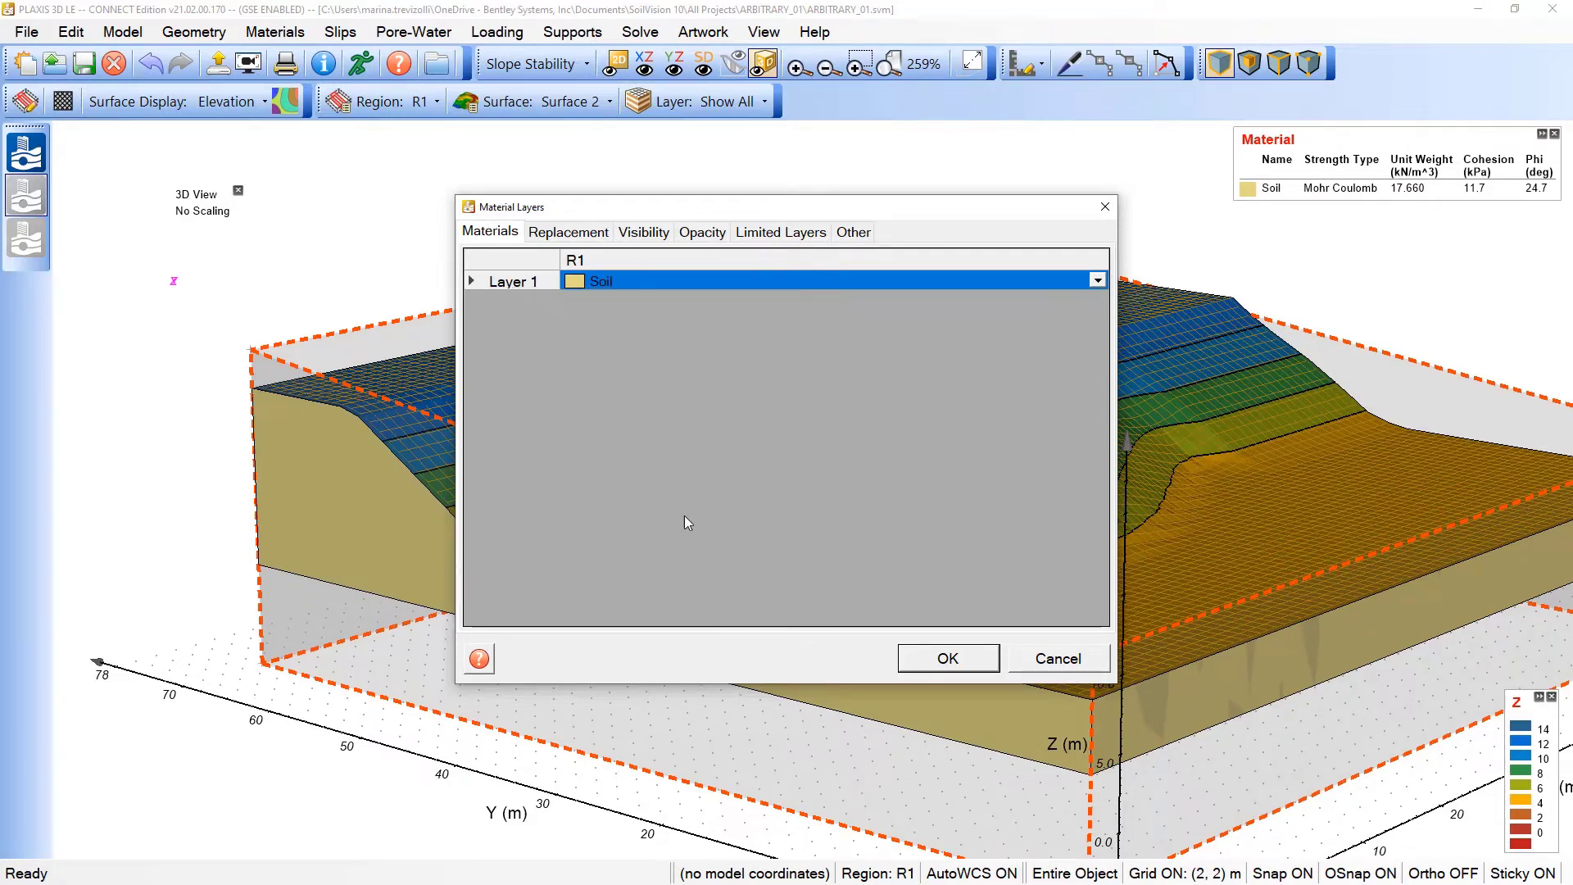
left_click(914, 656)
Open the Entry and Exit definition in 2D view and set the entry range from X* 14 to 21 with 6 increments
left_click_drag(1050, 479, 966, 562)
scroll(966, 562, "down", 3)
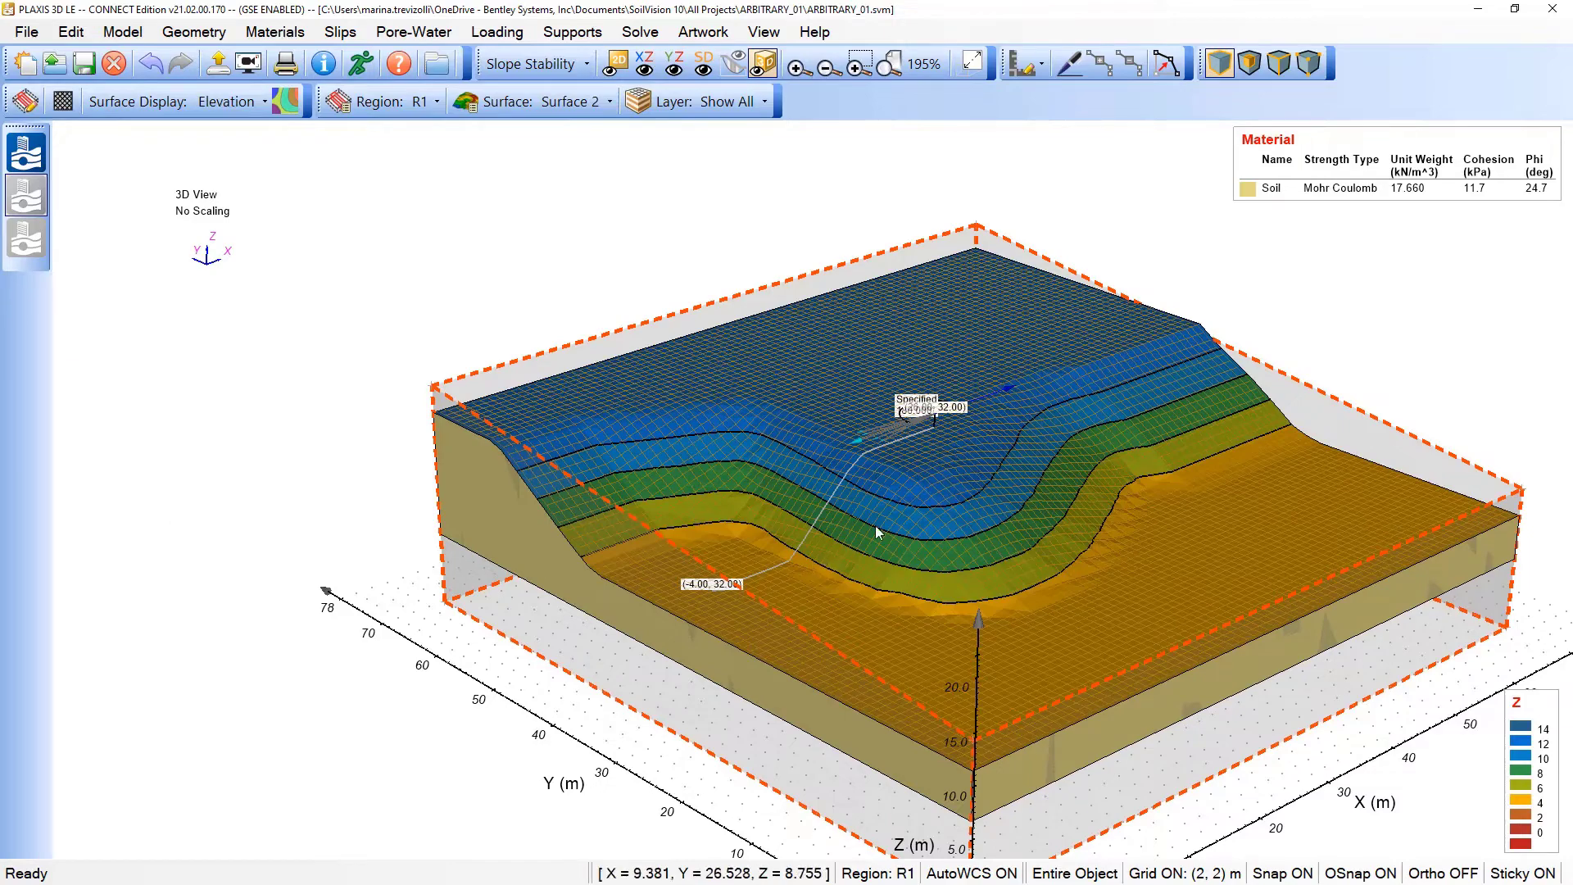
left_click_drag(917, 544, 877, 552)
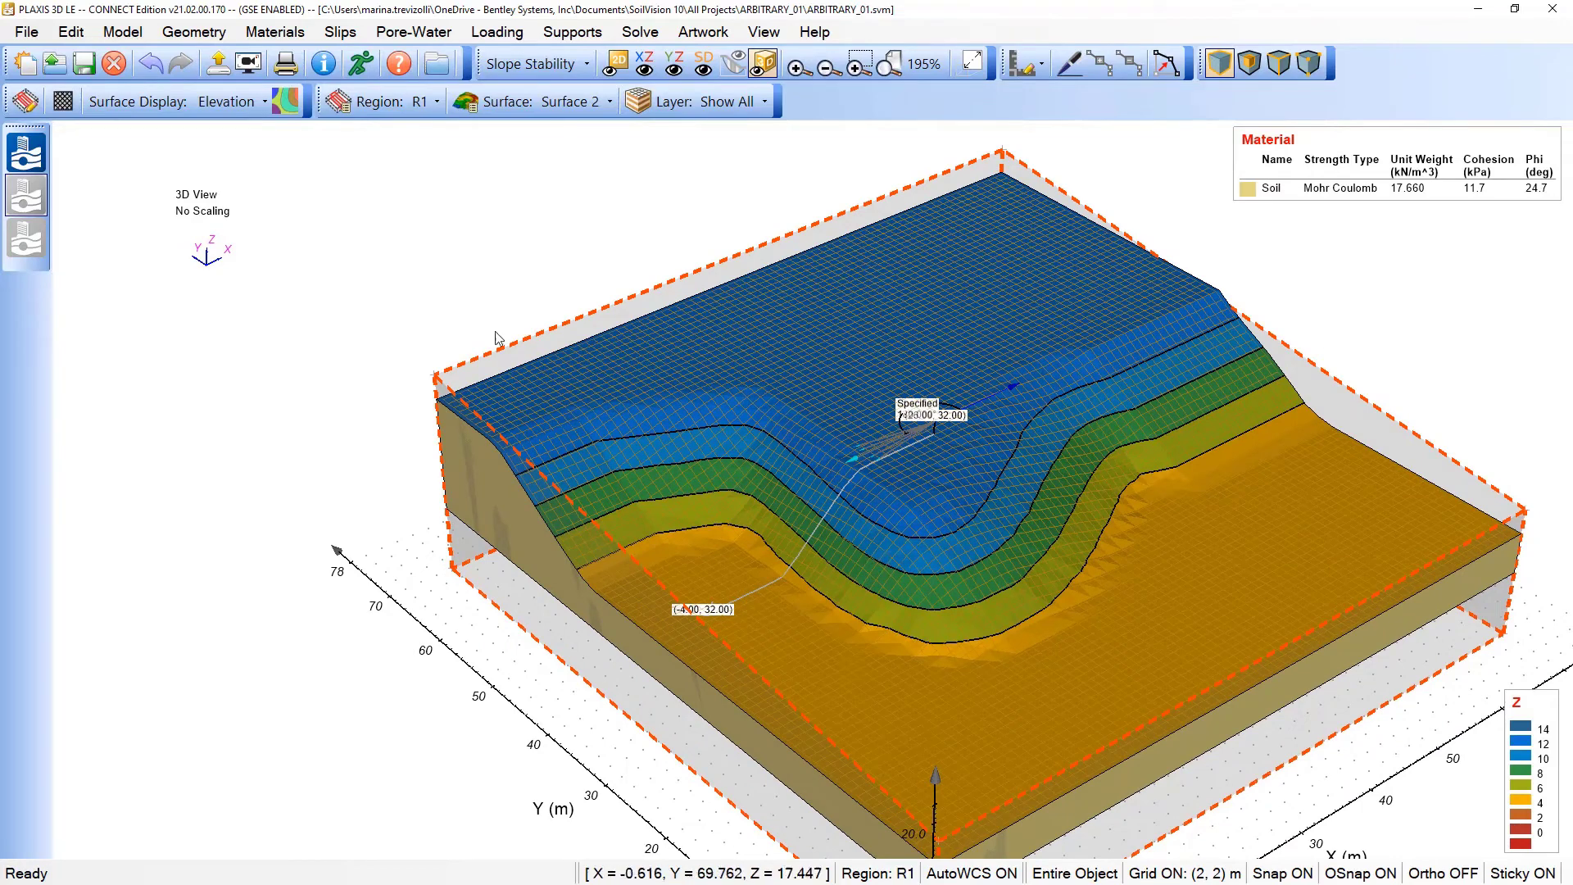
left_click(340, 32)
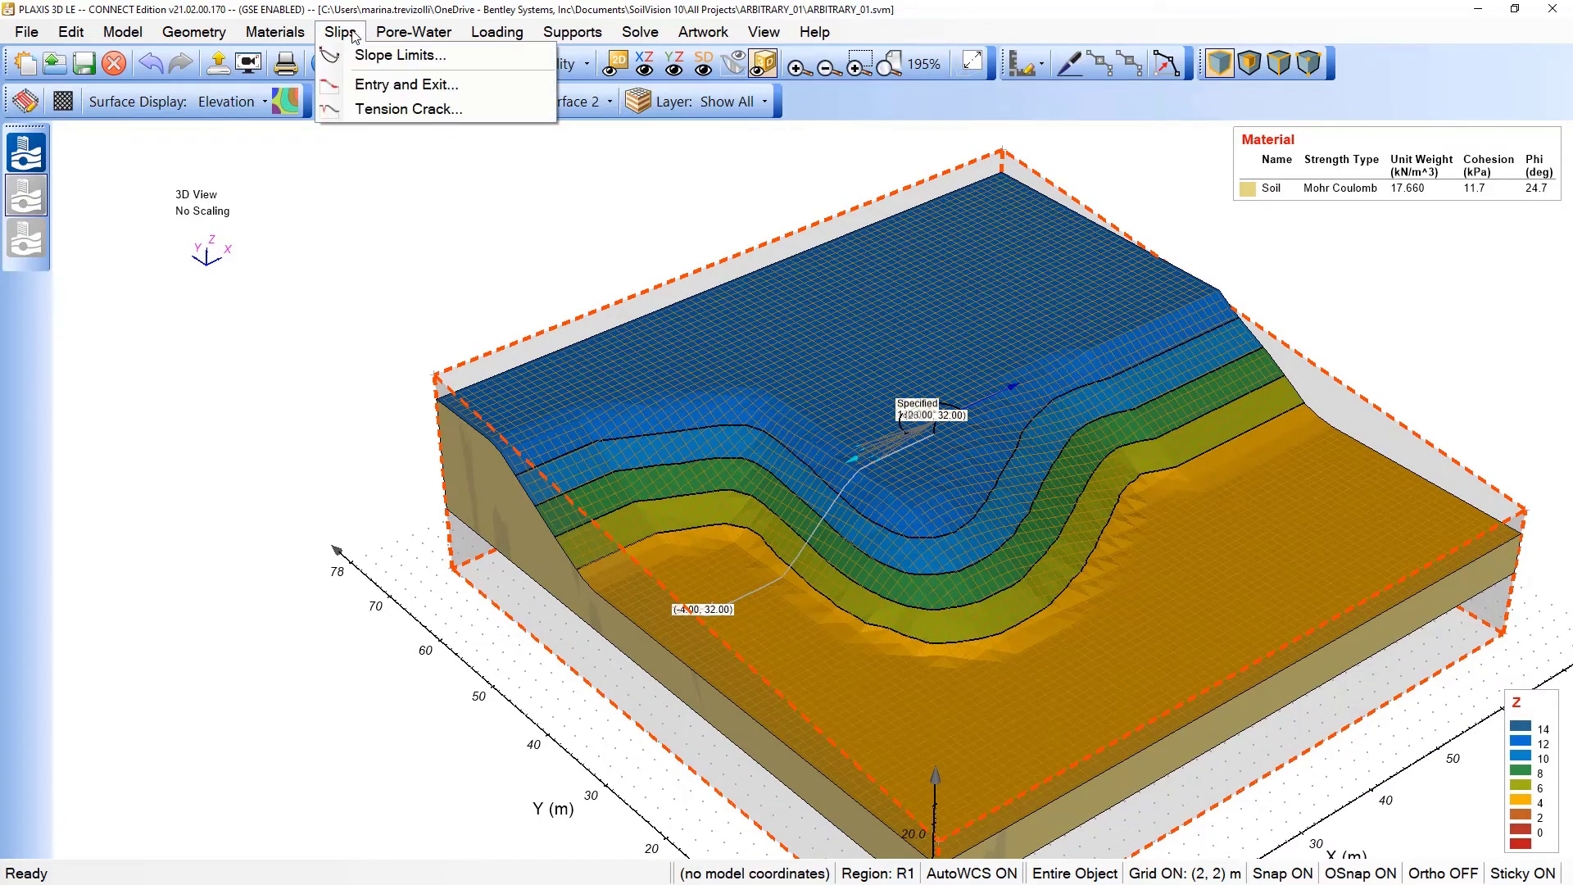
left_click(366, 85)
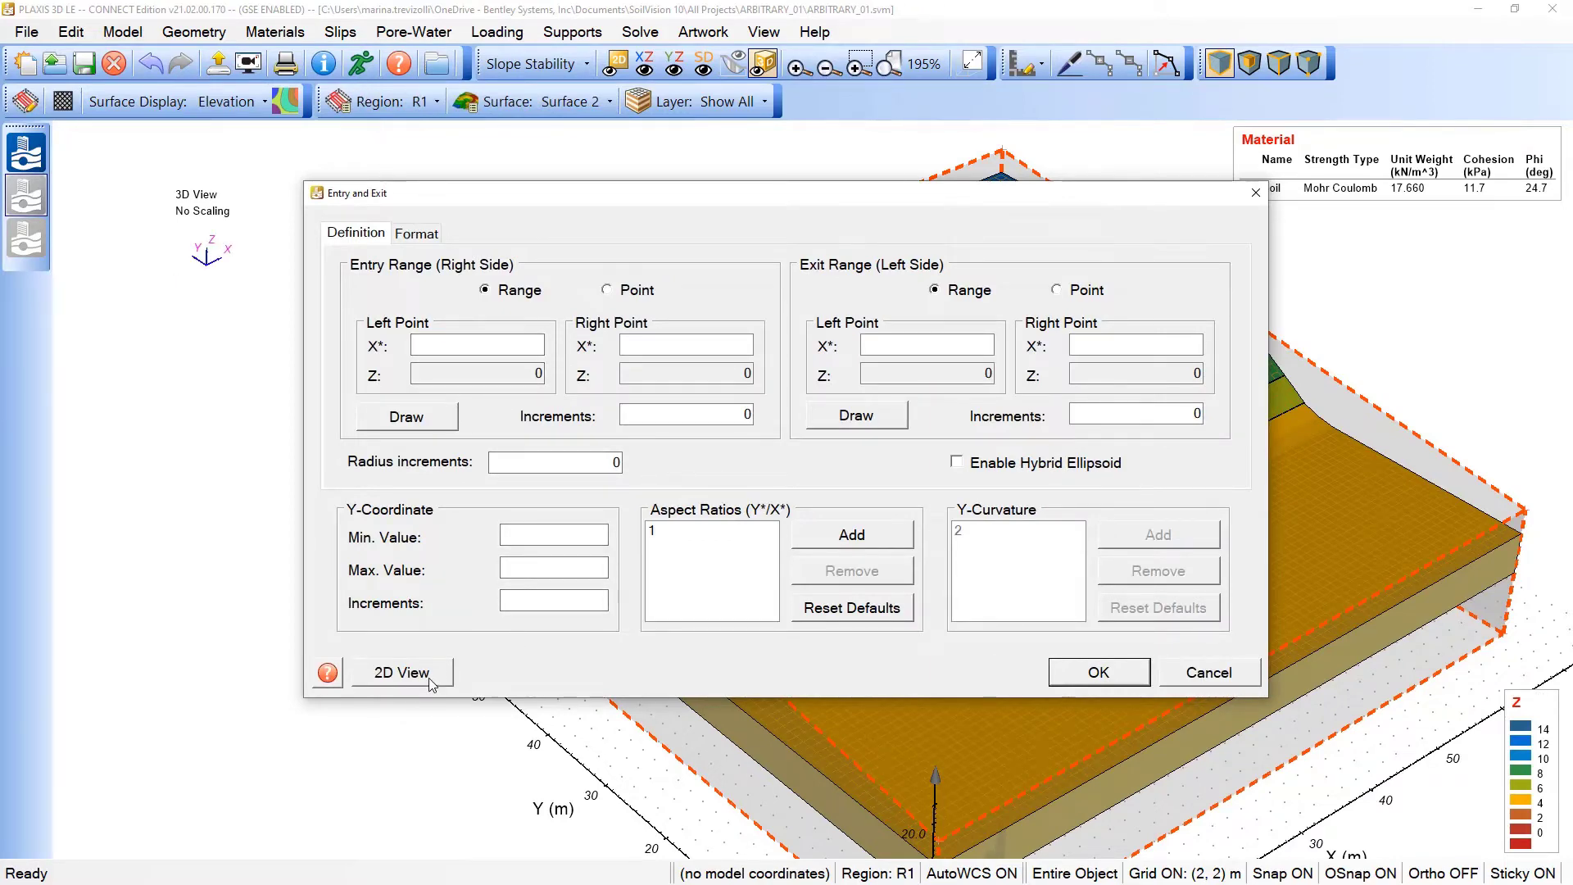
left_click(429, 676)
left_click_drag(680, 200, 892, 307)
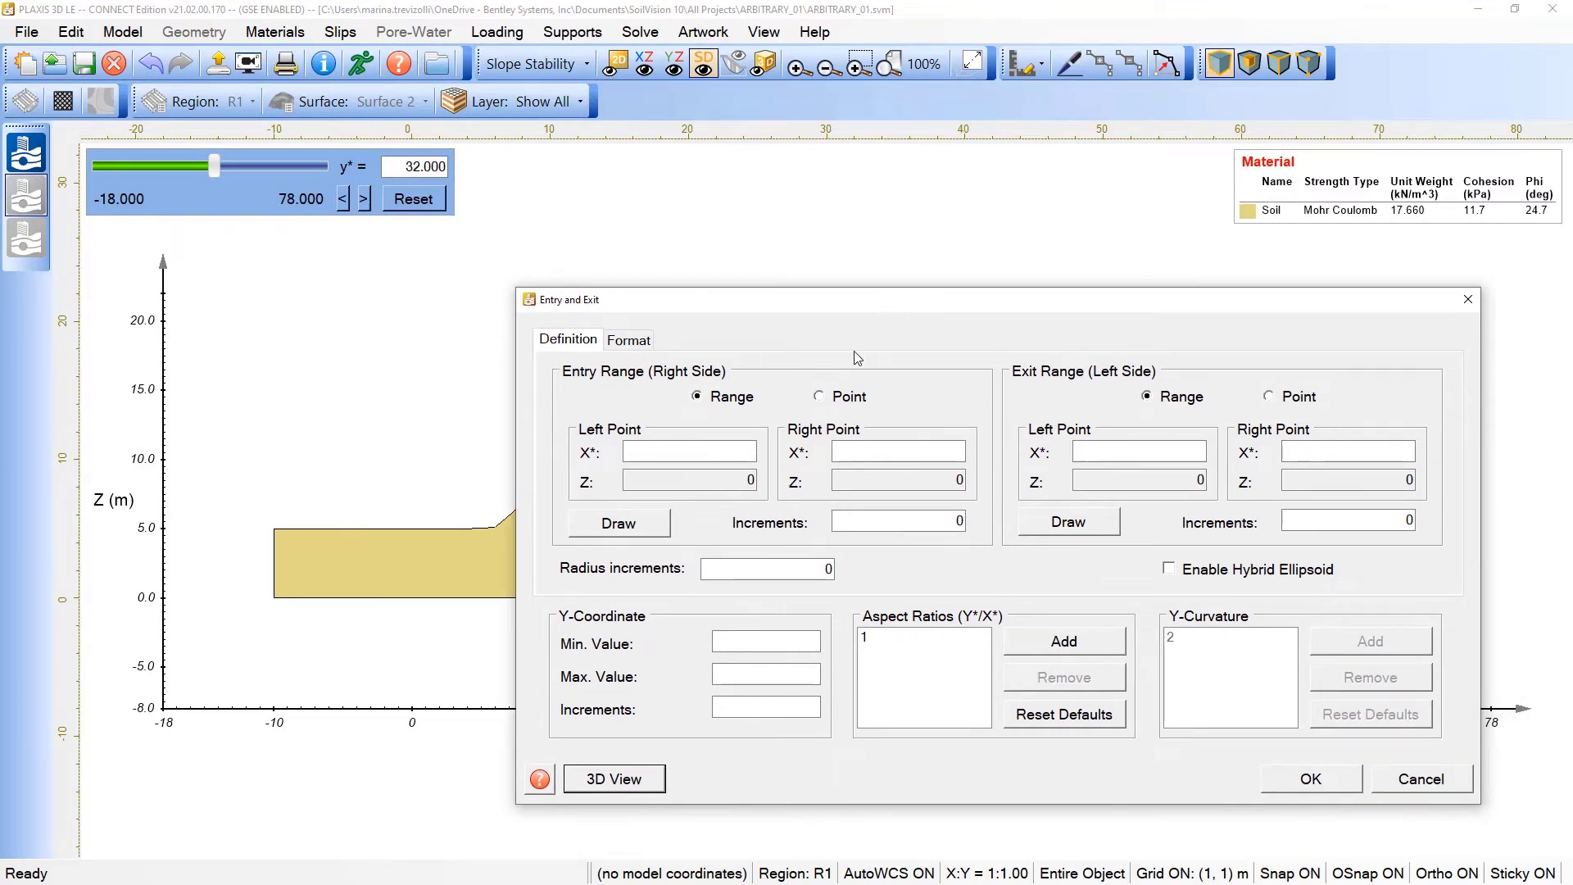
left_click(741, 448)
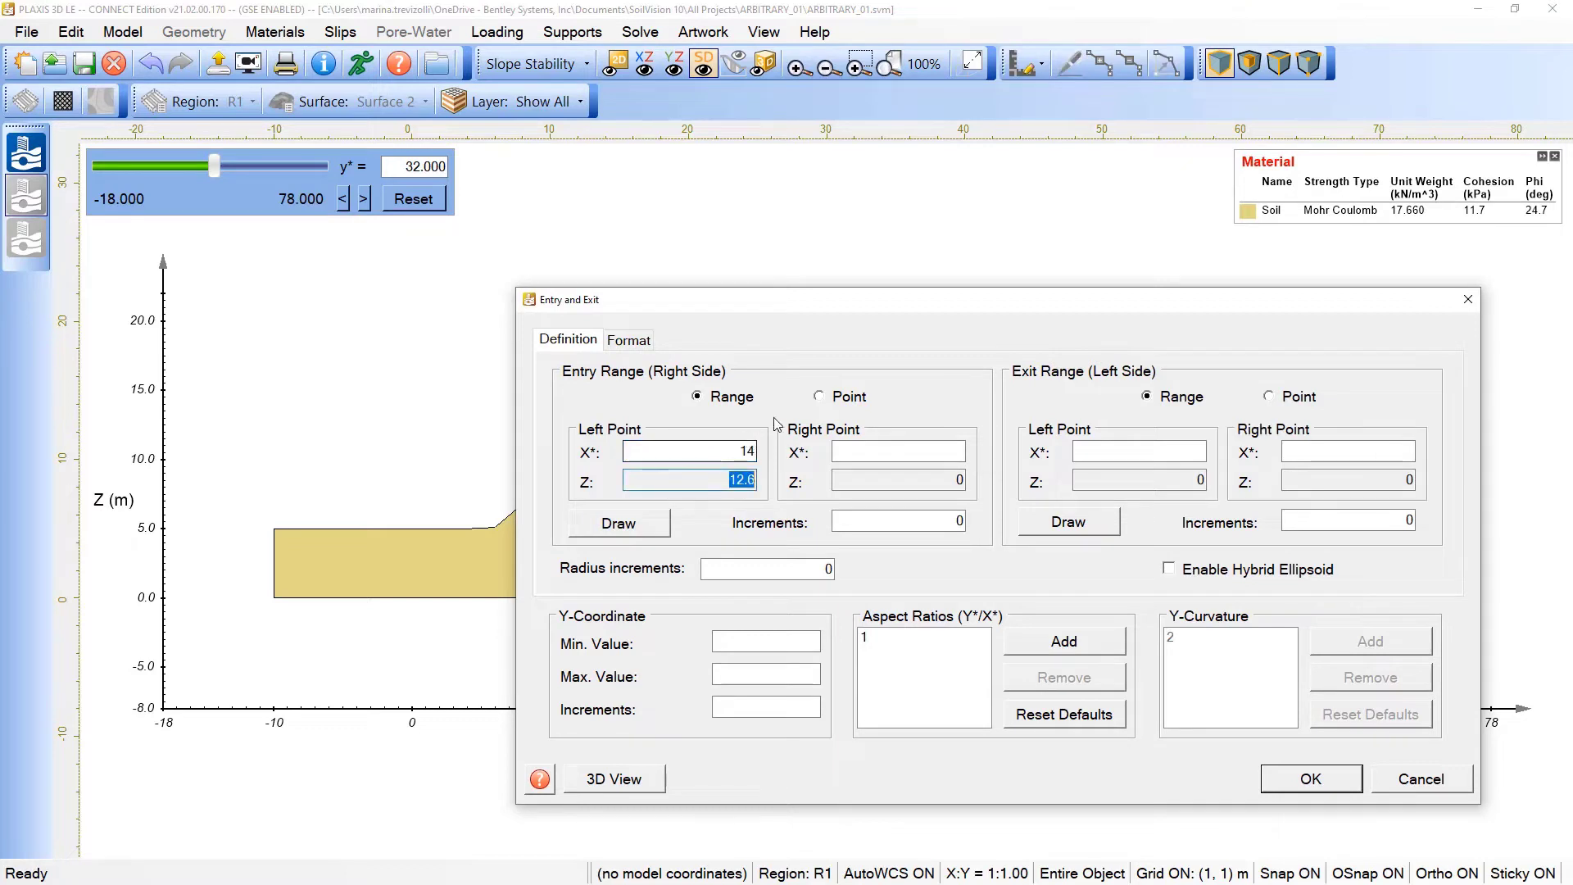
left_click(887, 453)
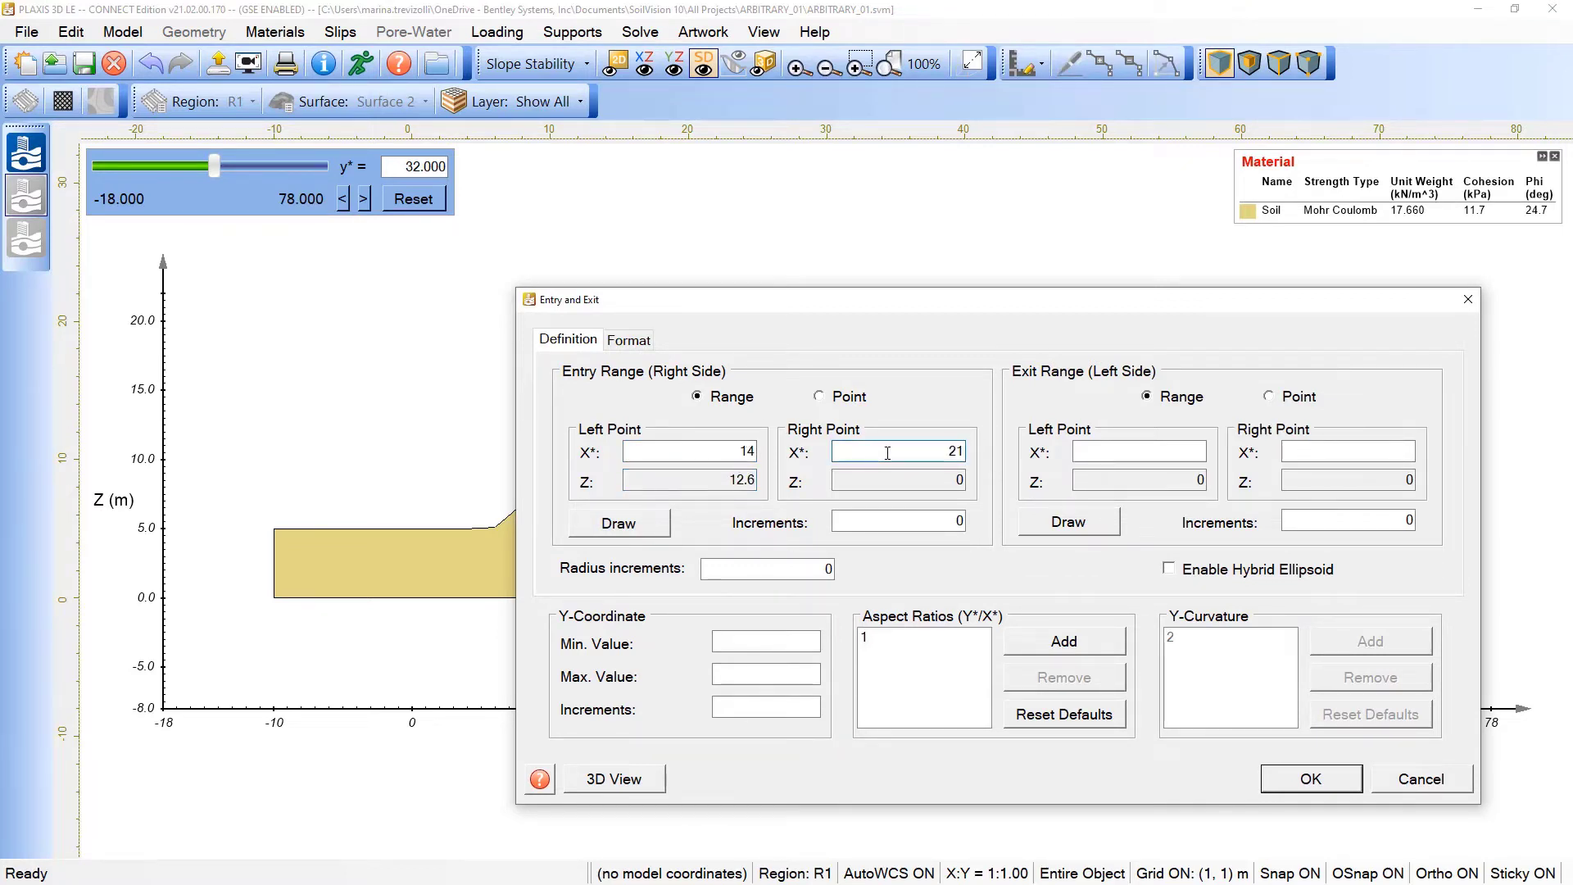
key("Tab")
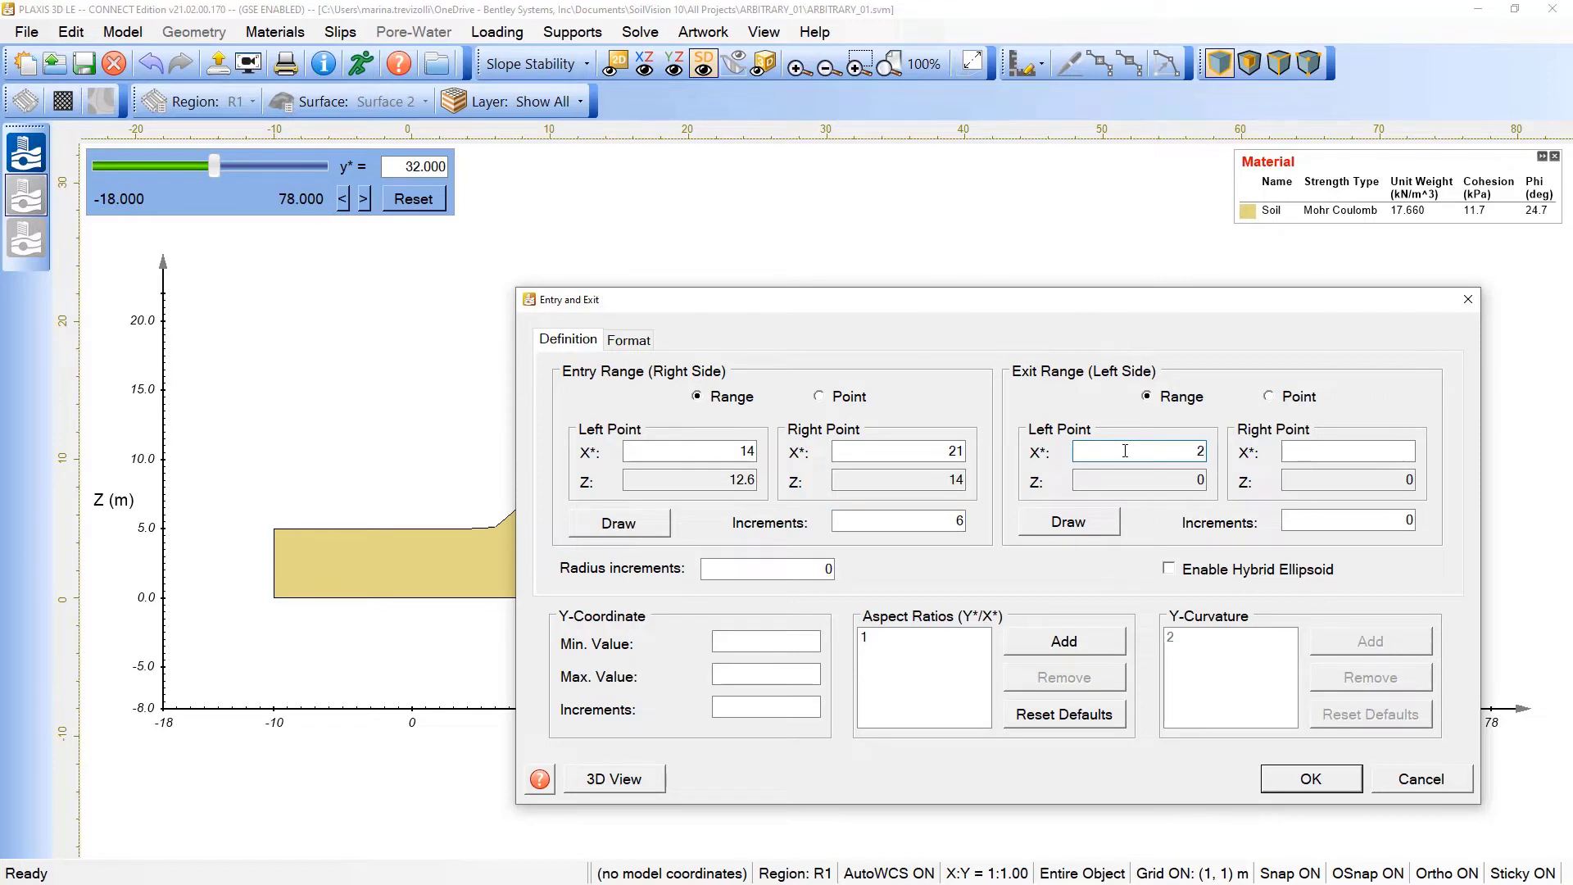
Set the exit range from X* 2 to 8 with 6 increments, and check both ranges on the slope section
left_click(1390, 443)
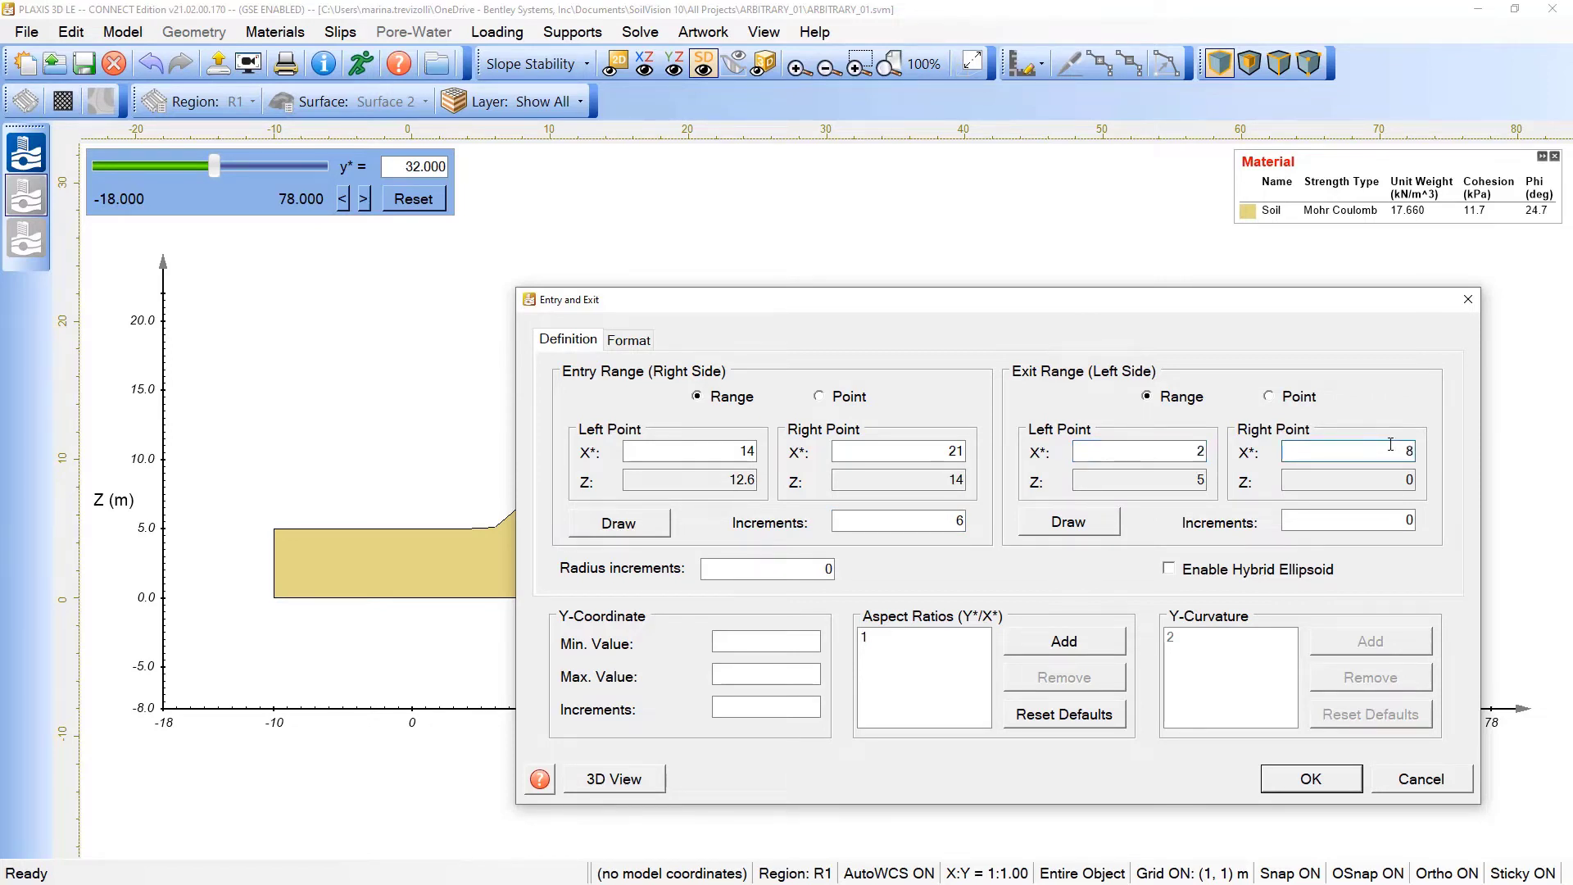
key("Tab")
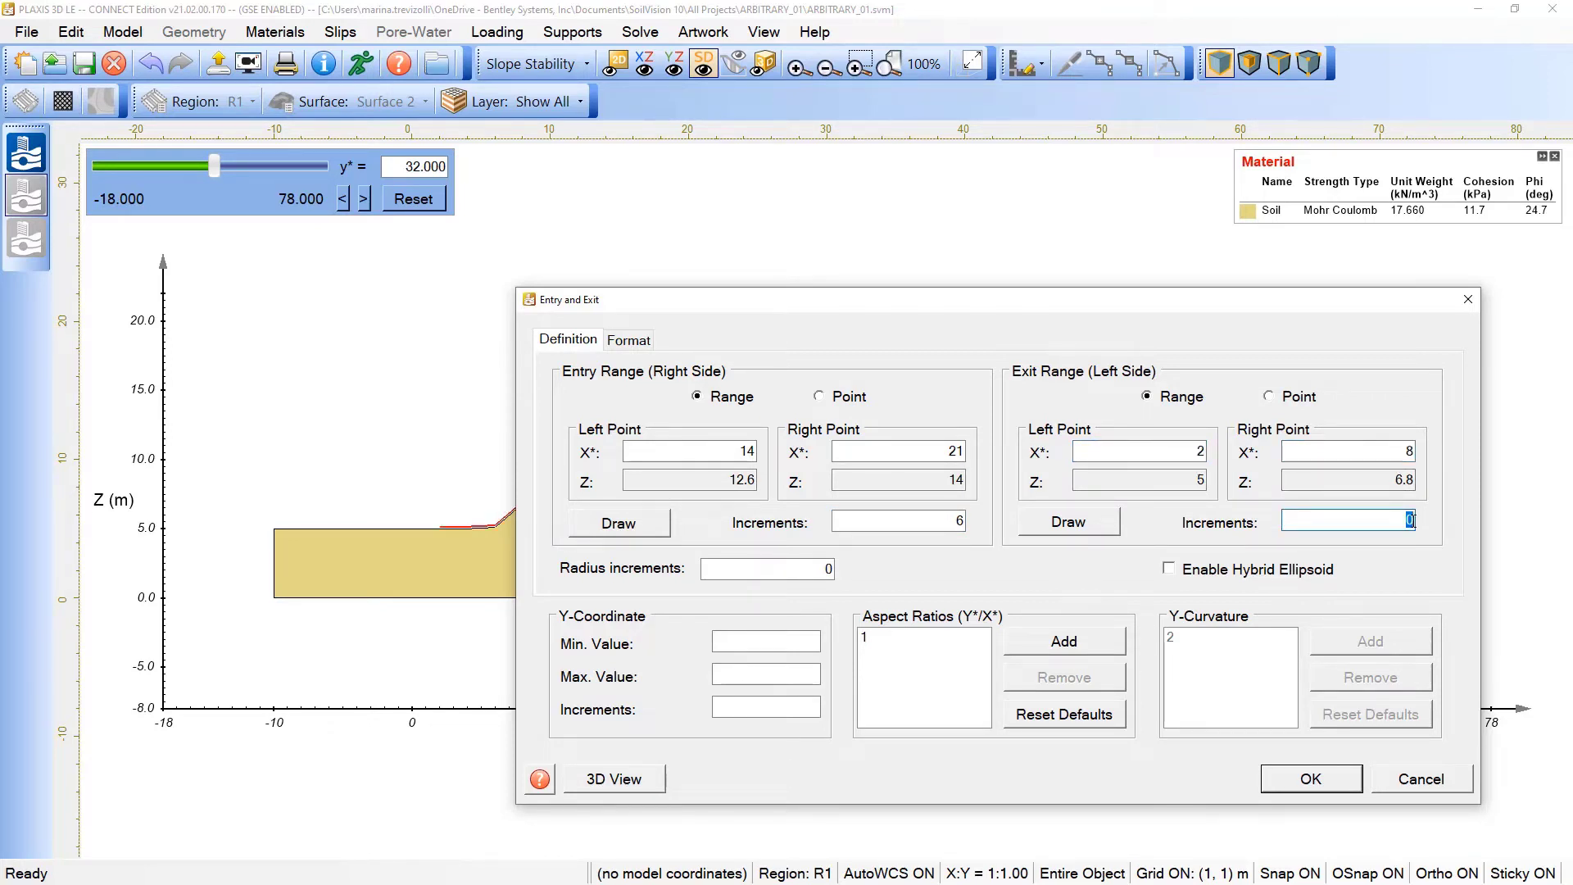
left_click_drag(738, 307, 941, 259)
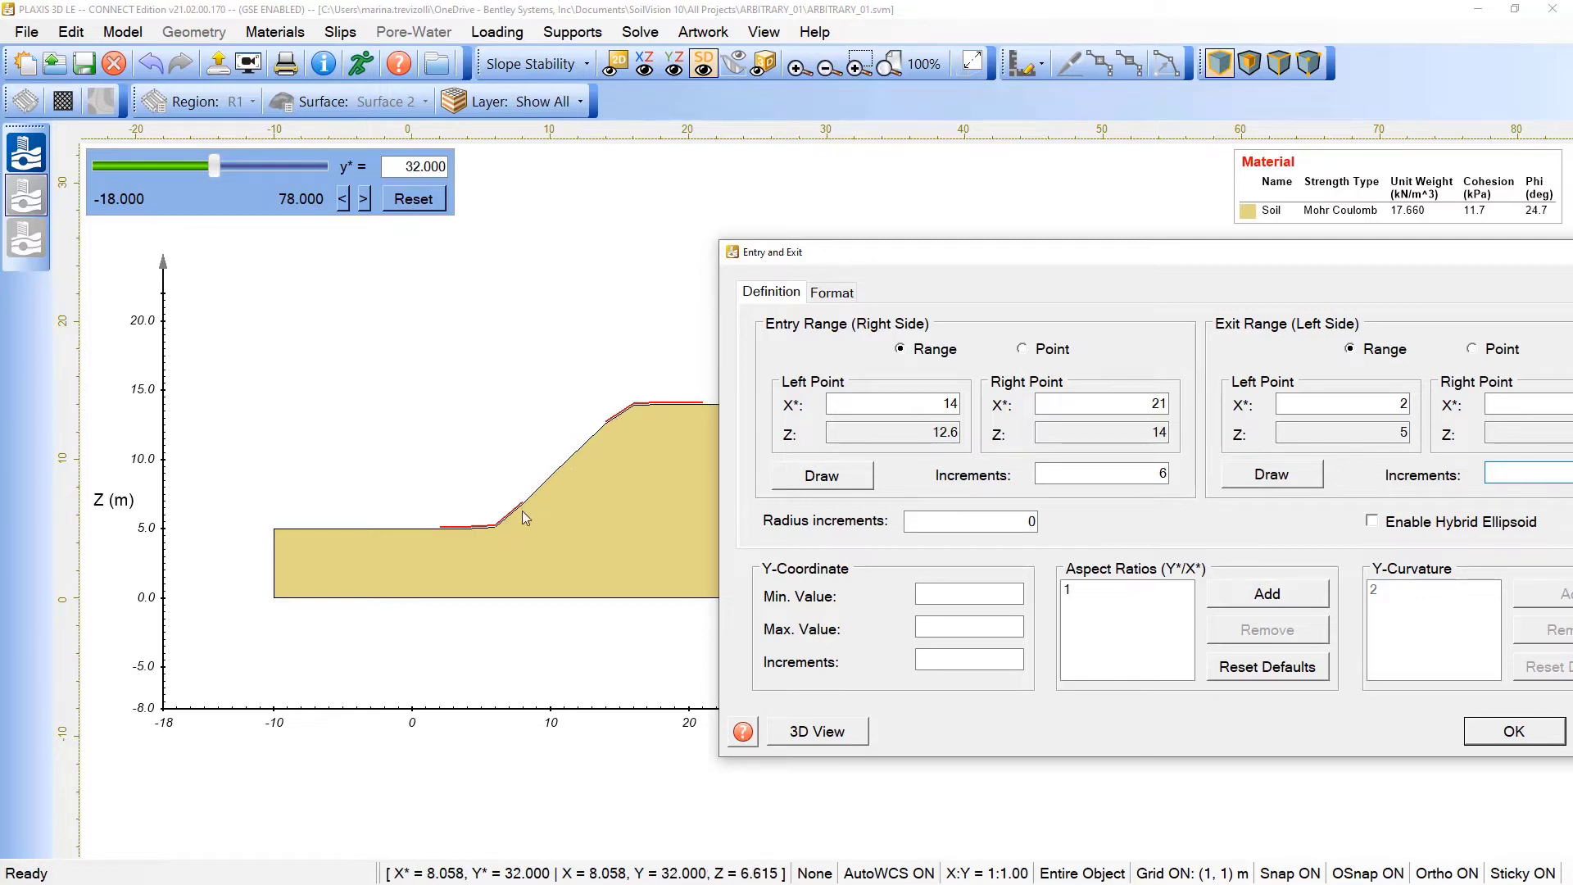
left_click_drag(764, 254, 530, 203)
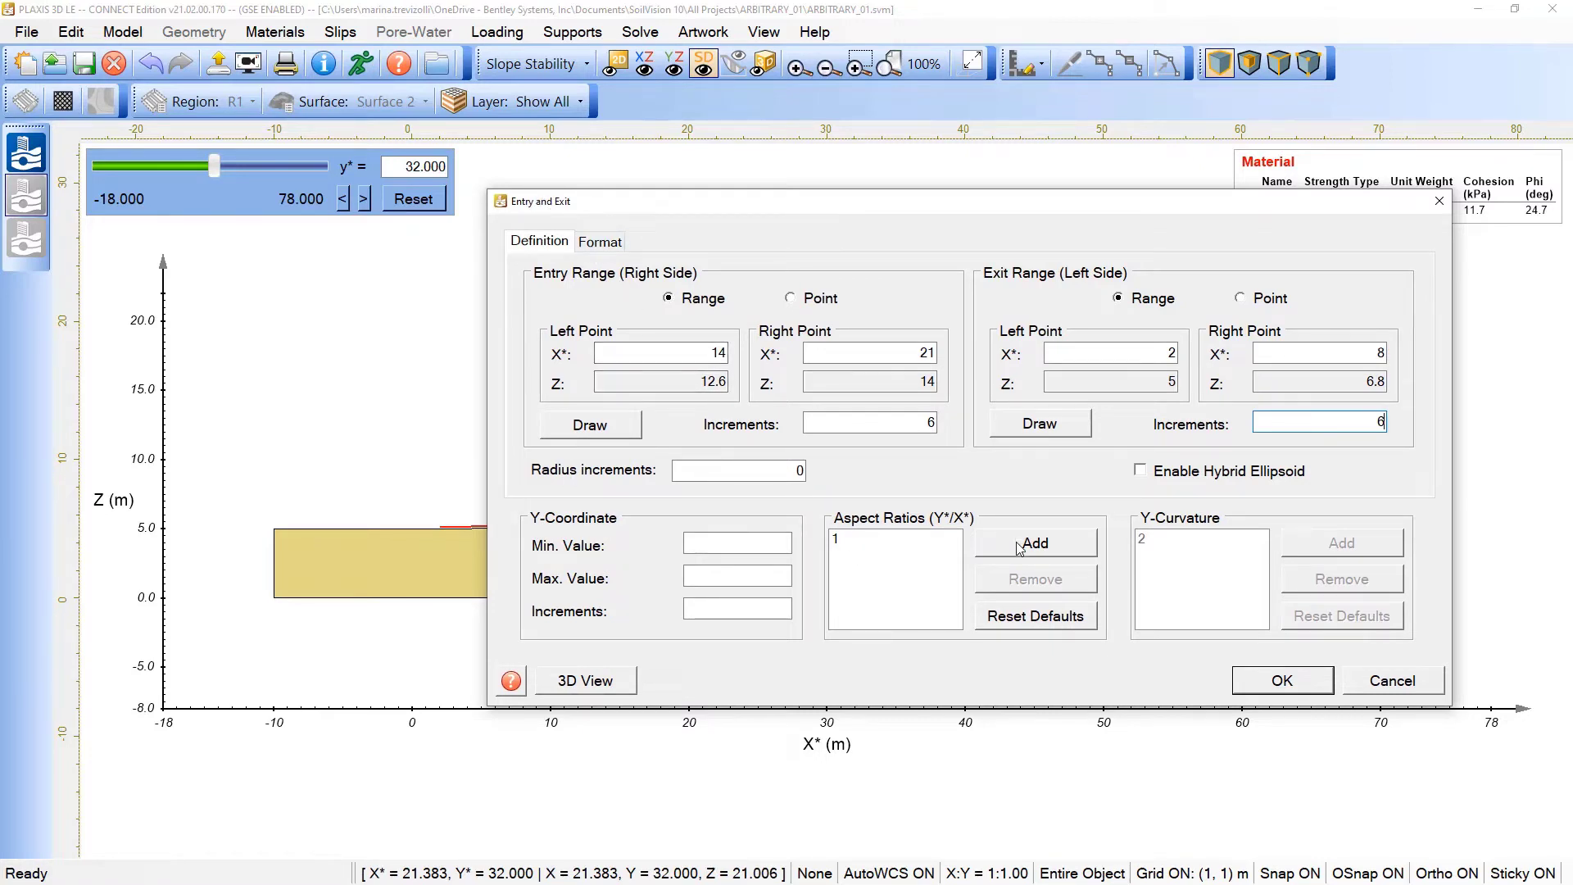
Set the radius increments to 6 and add an aspect ratio of 0.8
key("Tab")
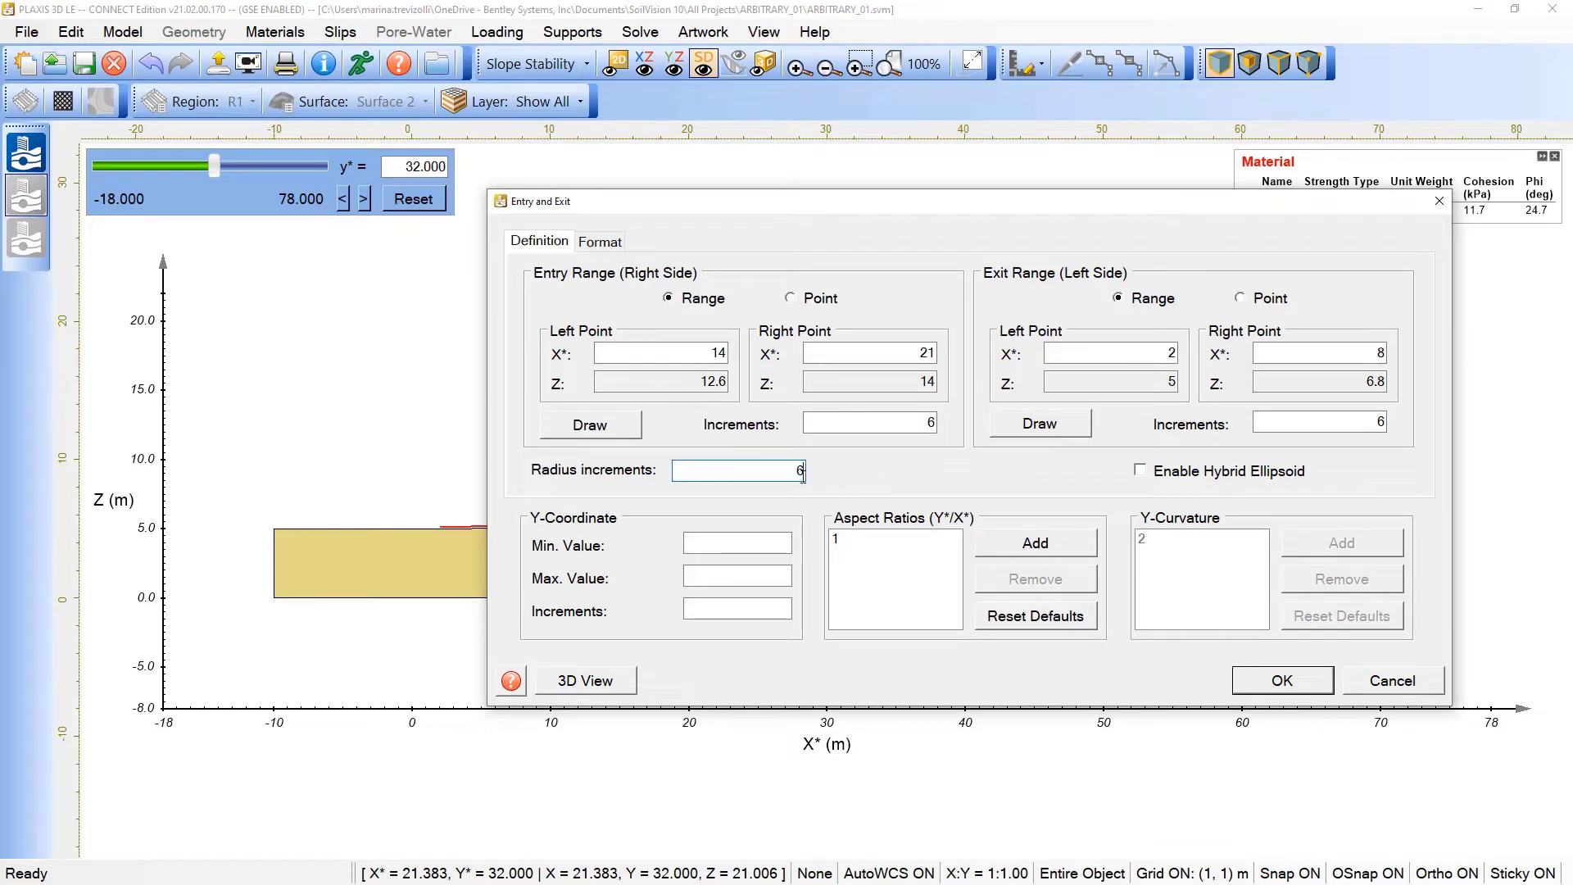
left_click(1069, 555)
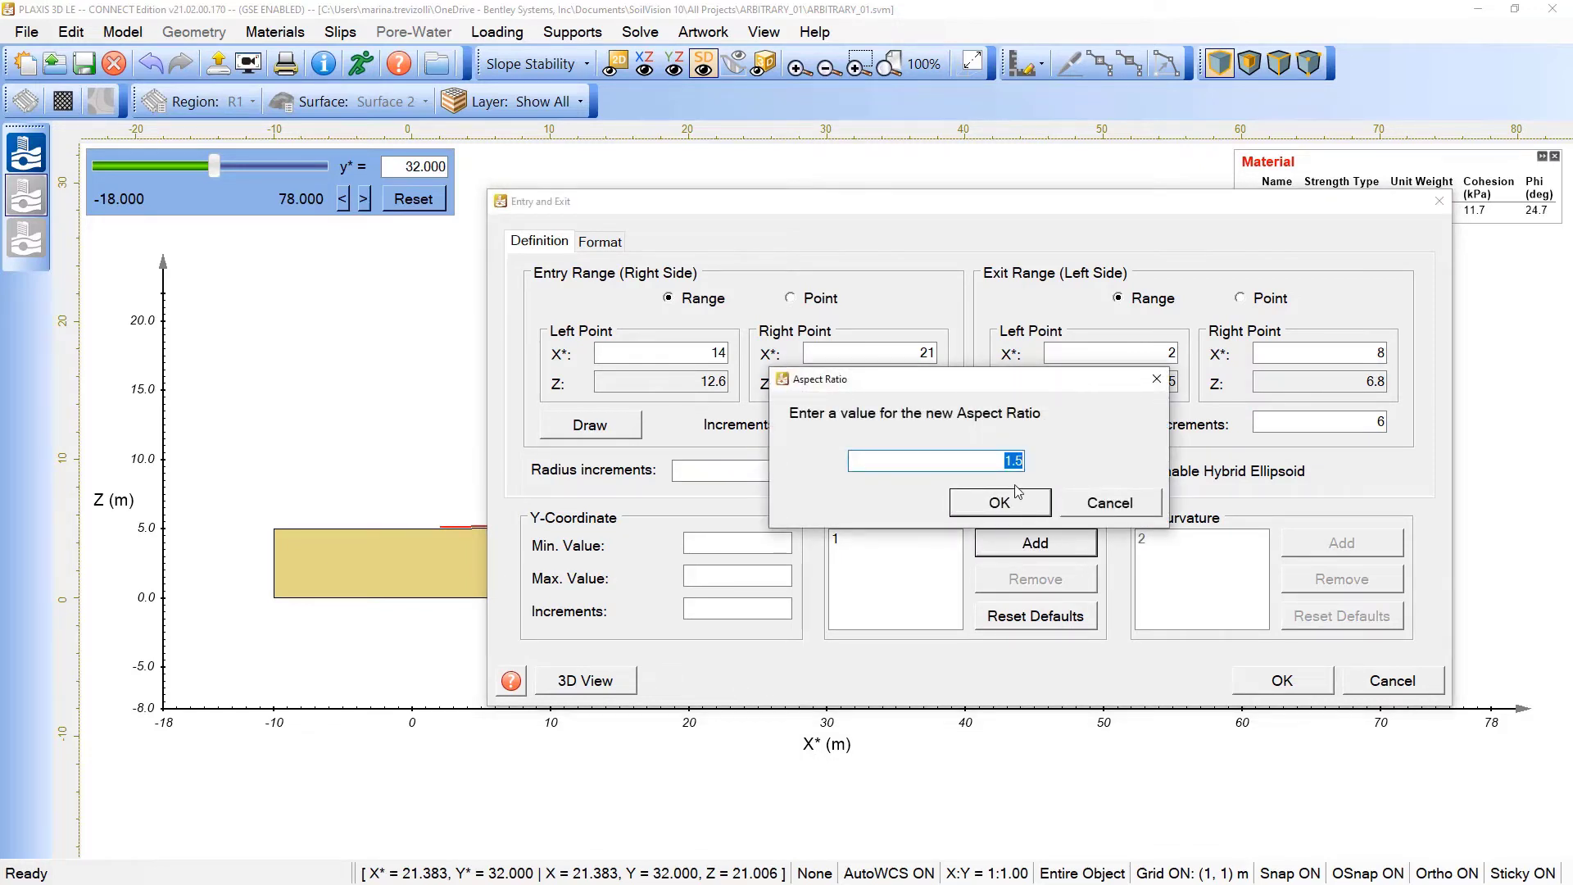
type("0.8")
left_click(1007, 511)
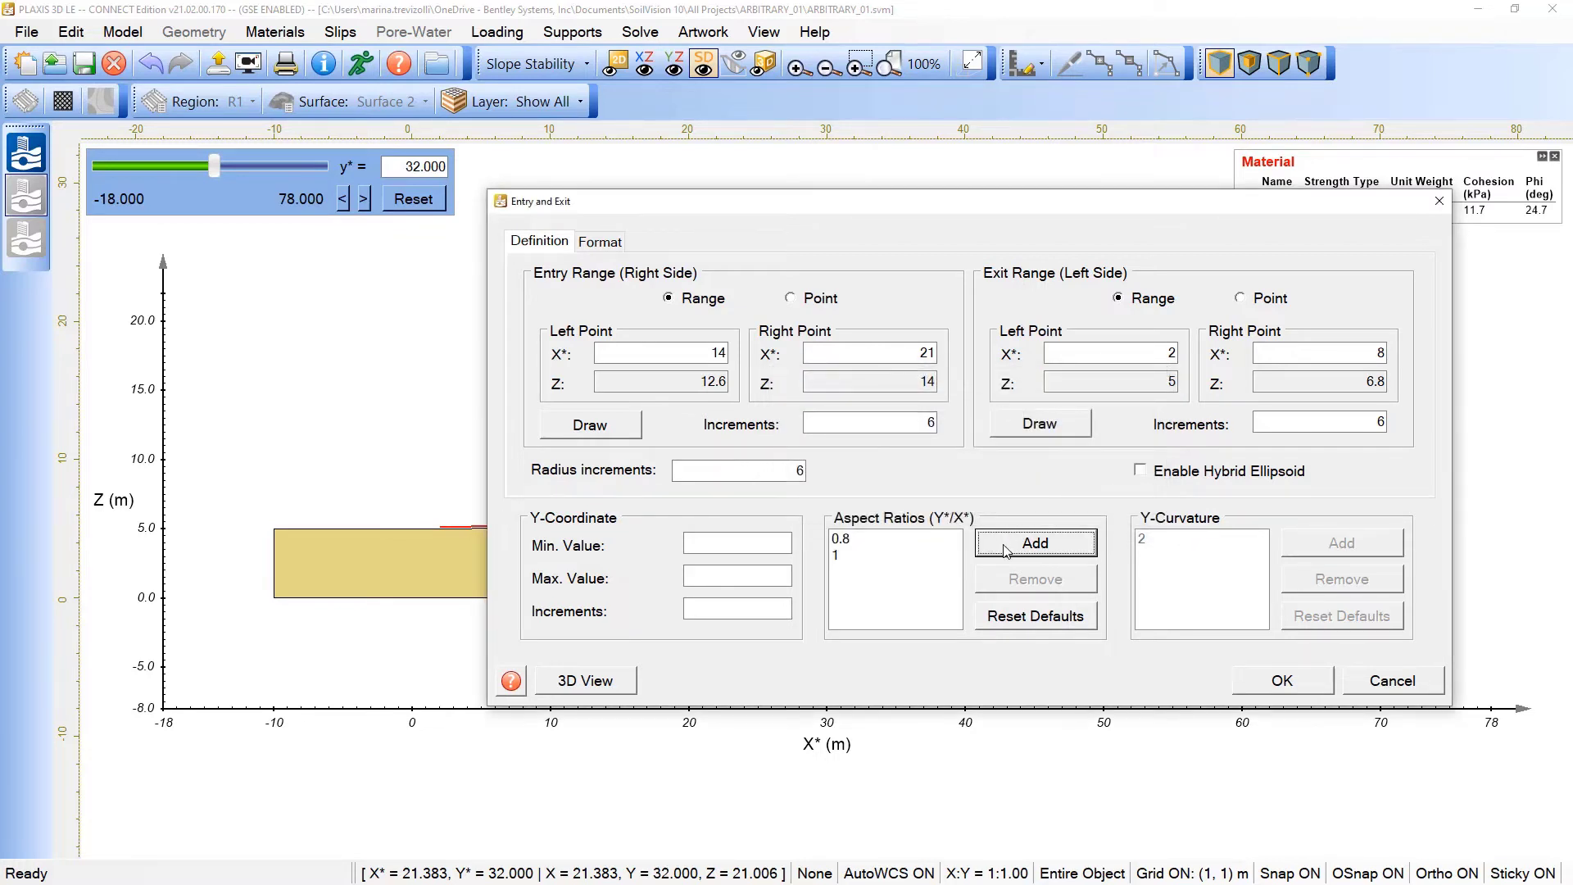
Add the aspect ratios 0.933, 1.067 and 1.2 to the Entry and Exit definition
left_click(1006, 543)
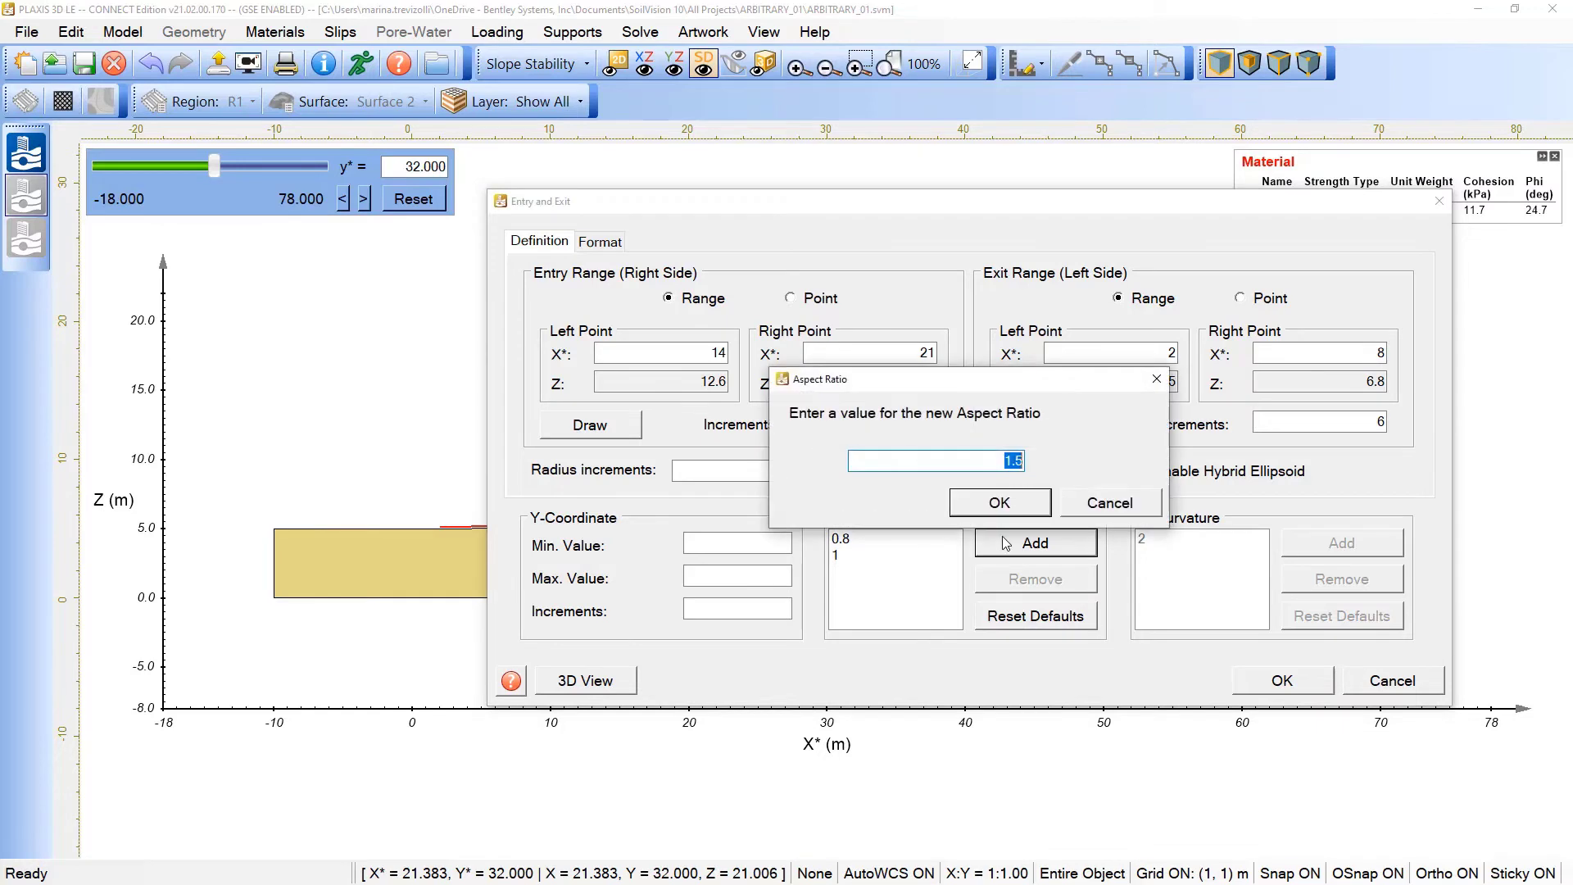
type("0.933")
left_click(1020, 508)
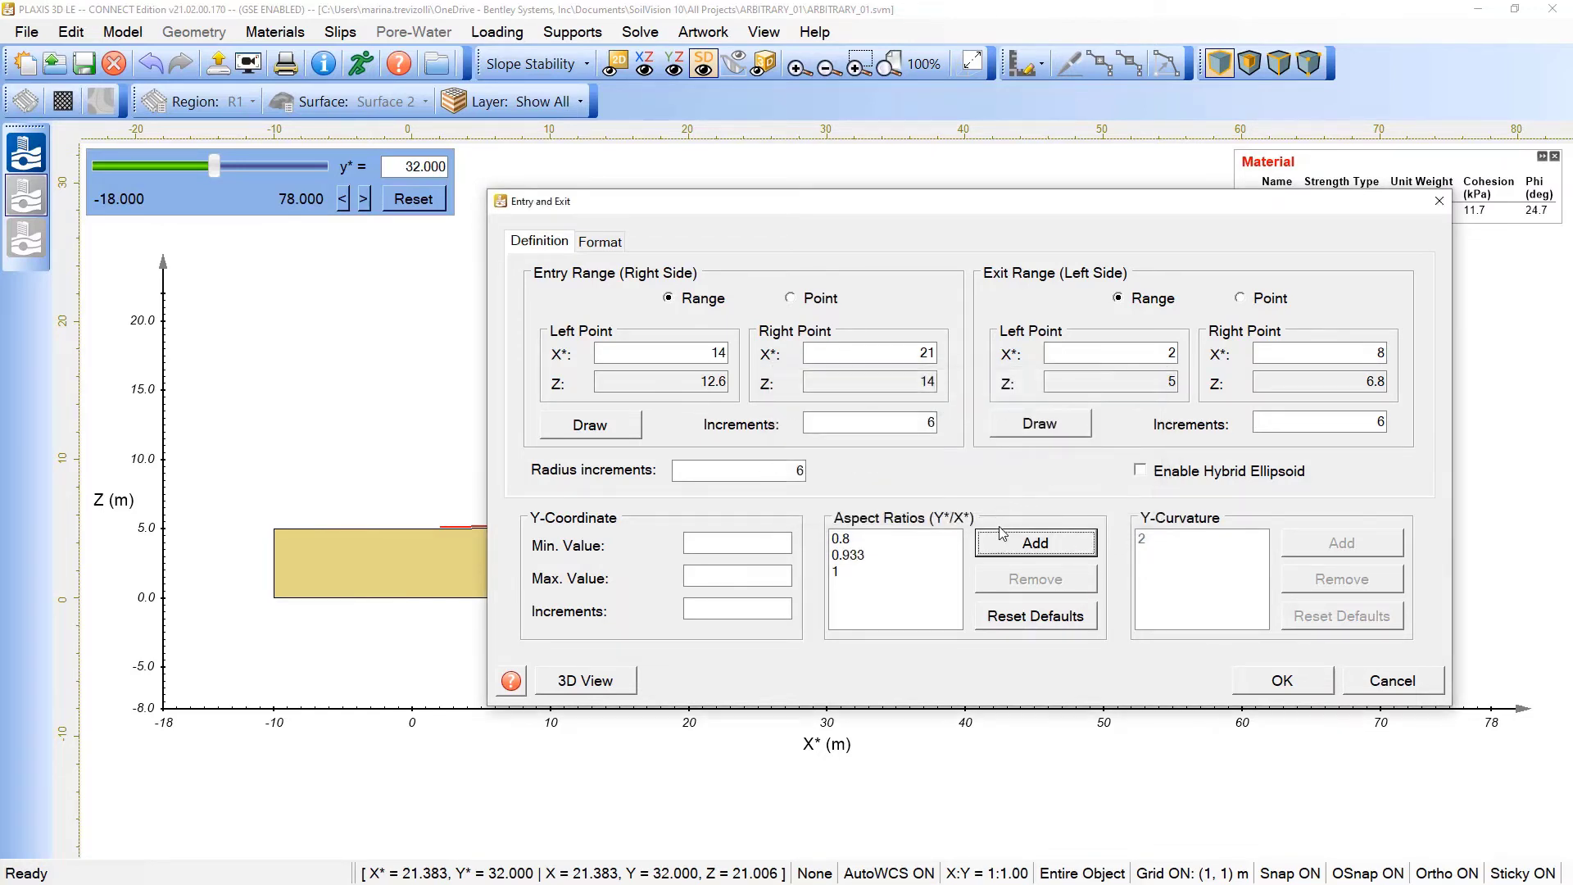
left_click(1004, 545)
type("1")
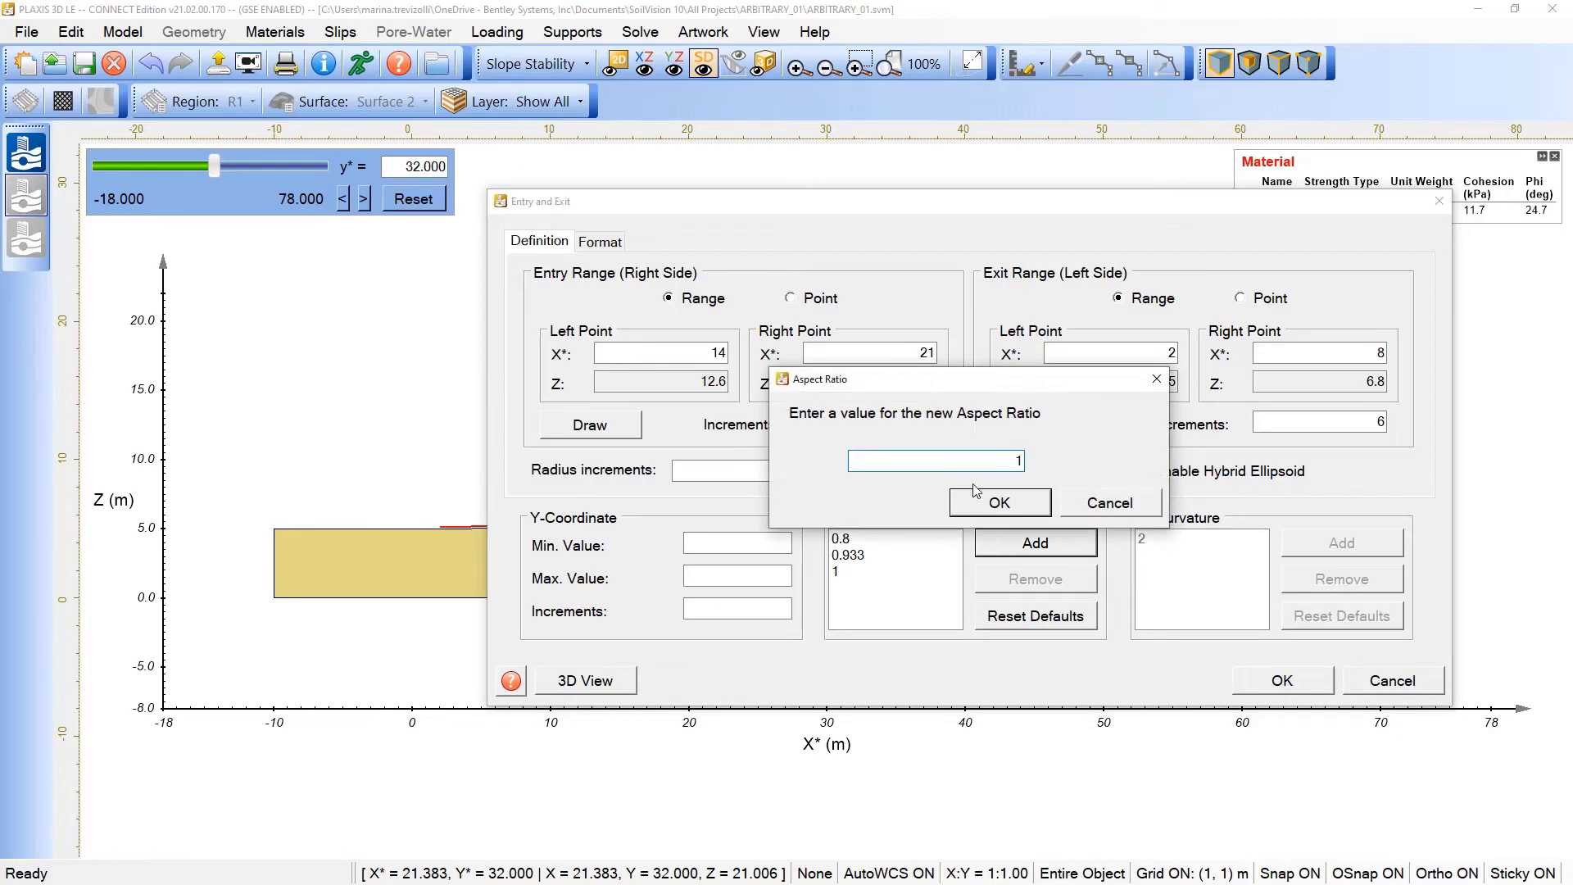
type(".067")
left_click(989, 503)
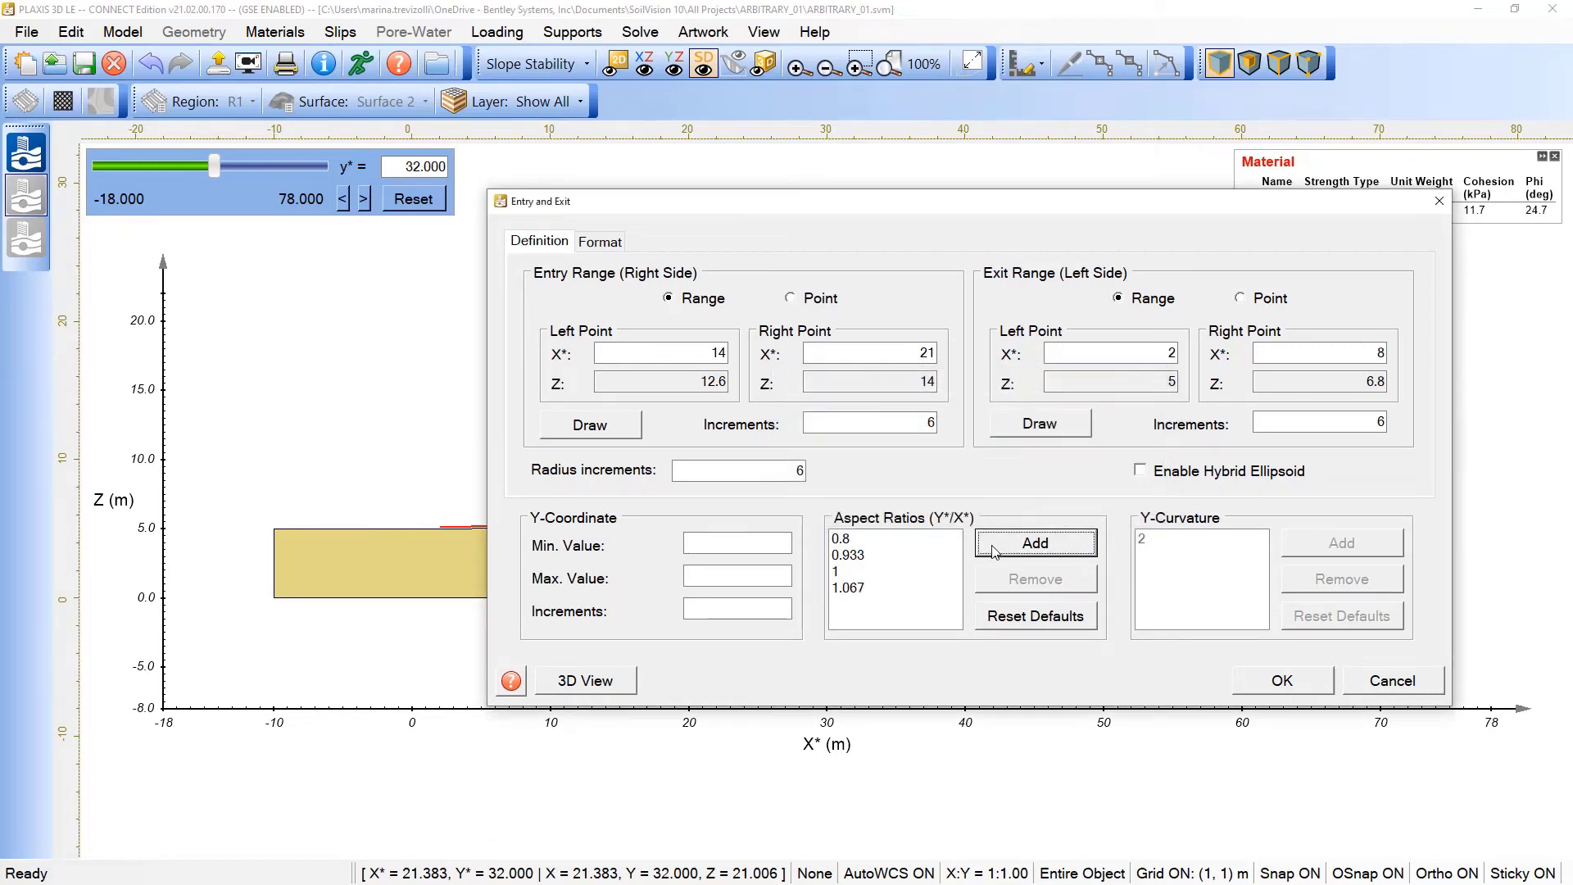
left_click(993, 545)
type("1.2")
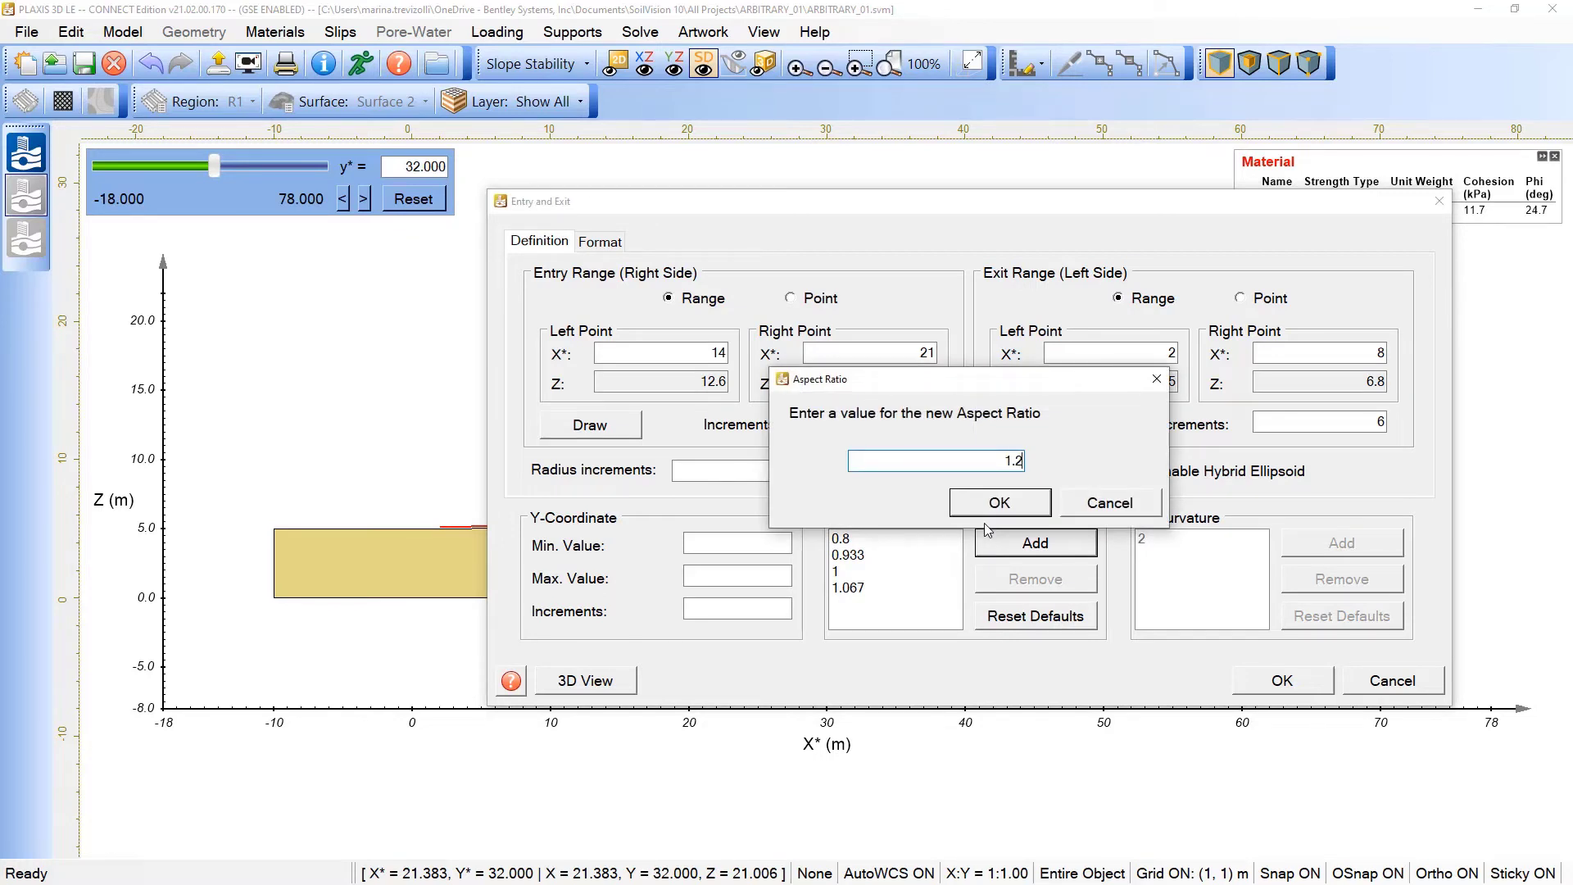
left_click(1014, 511)
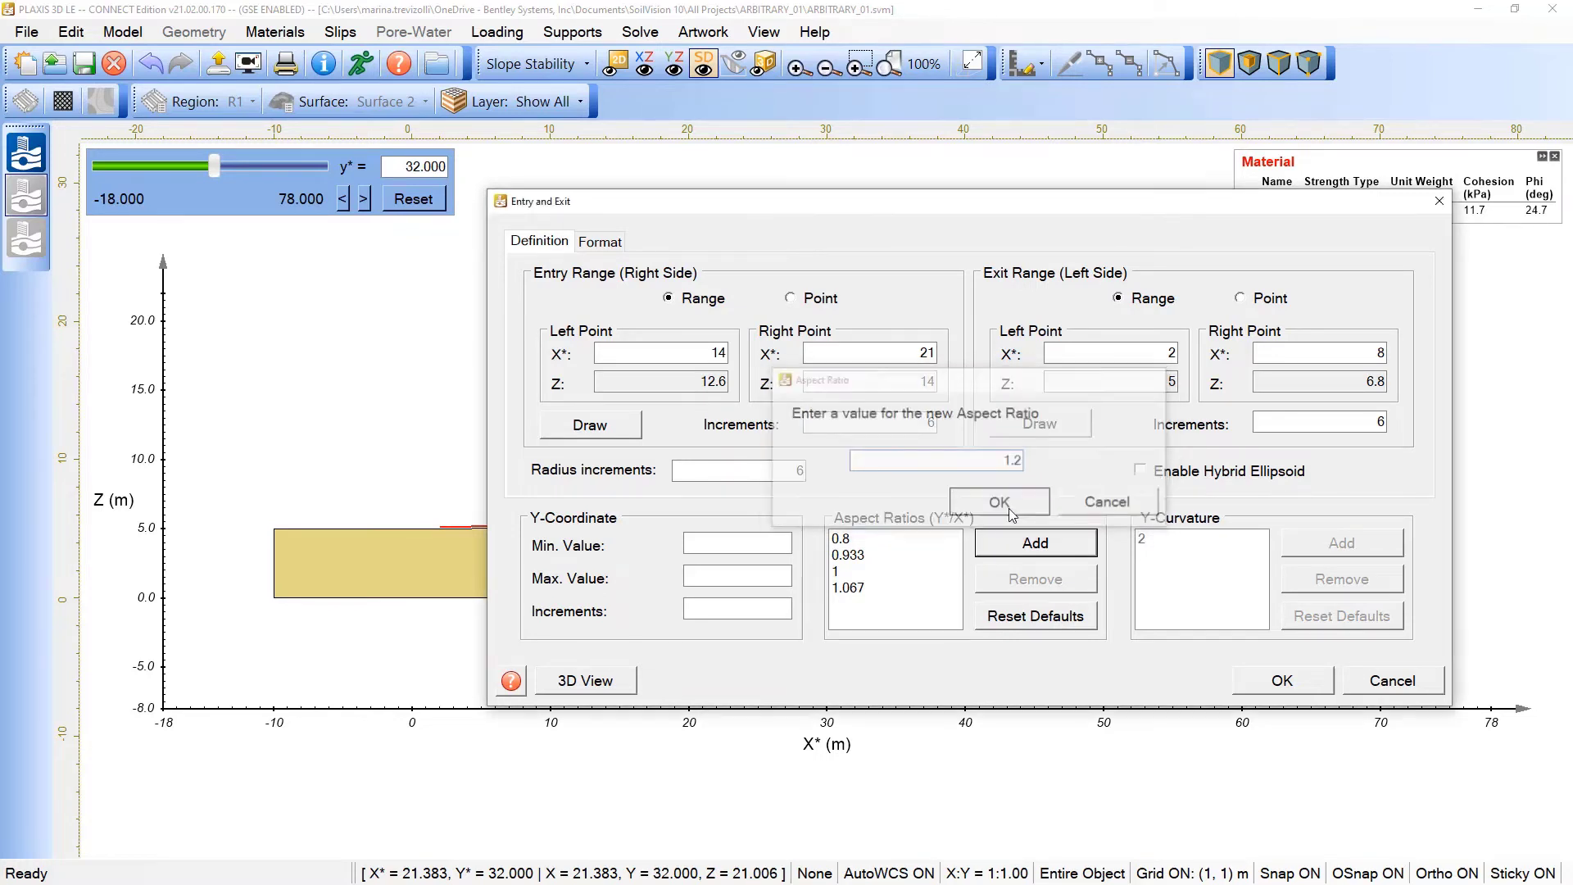
Remove the aspect ratio of 1 from the list and accept the Entry and Exit definition
left_click(841, 572)
left_click(986, 580)
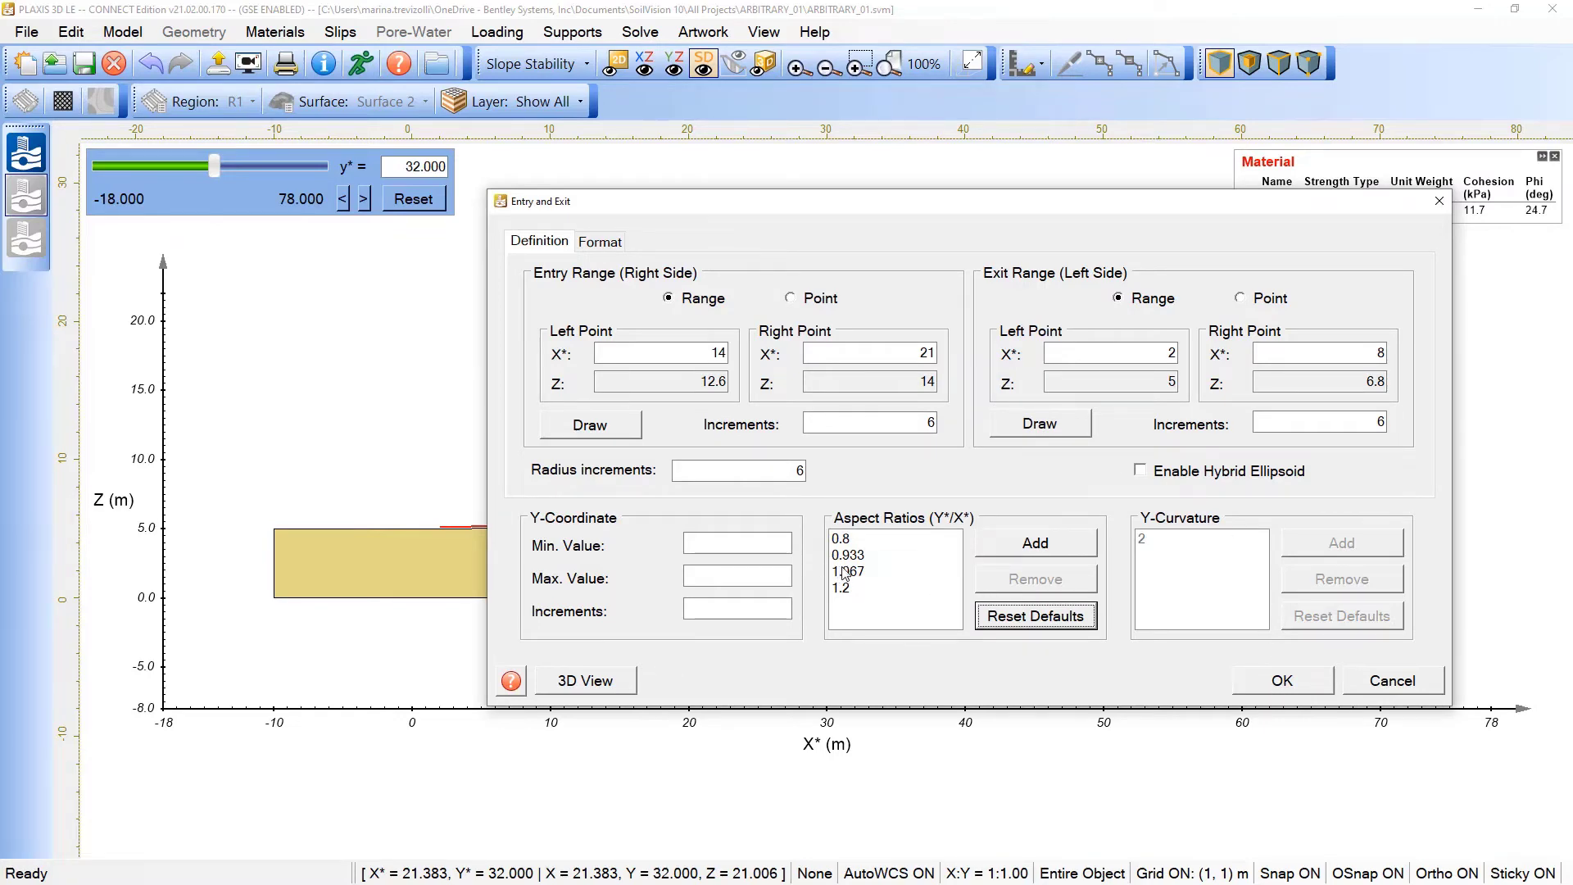
left_click(1283, 680)
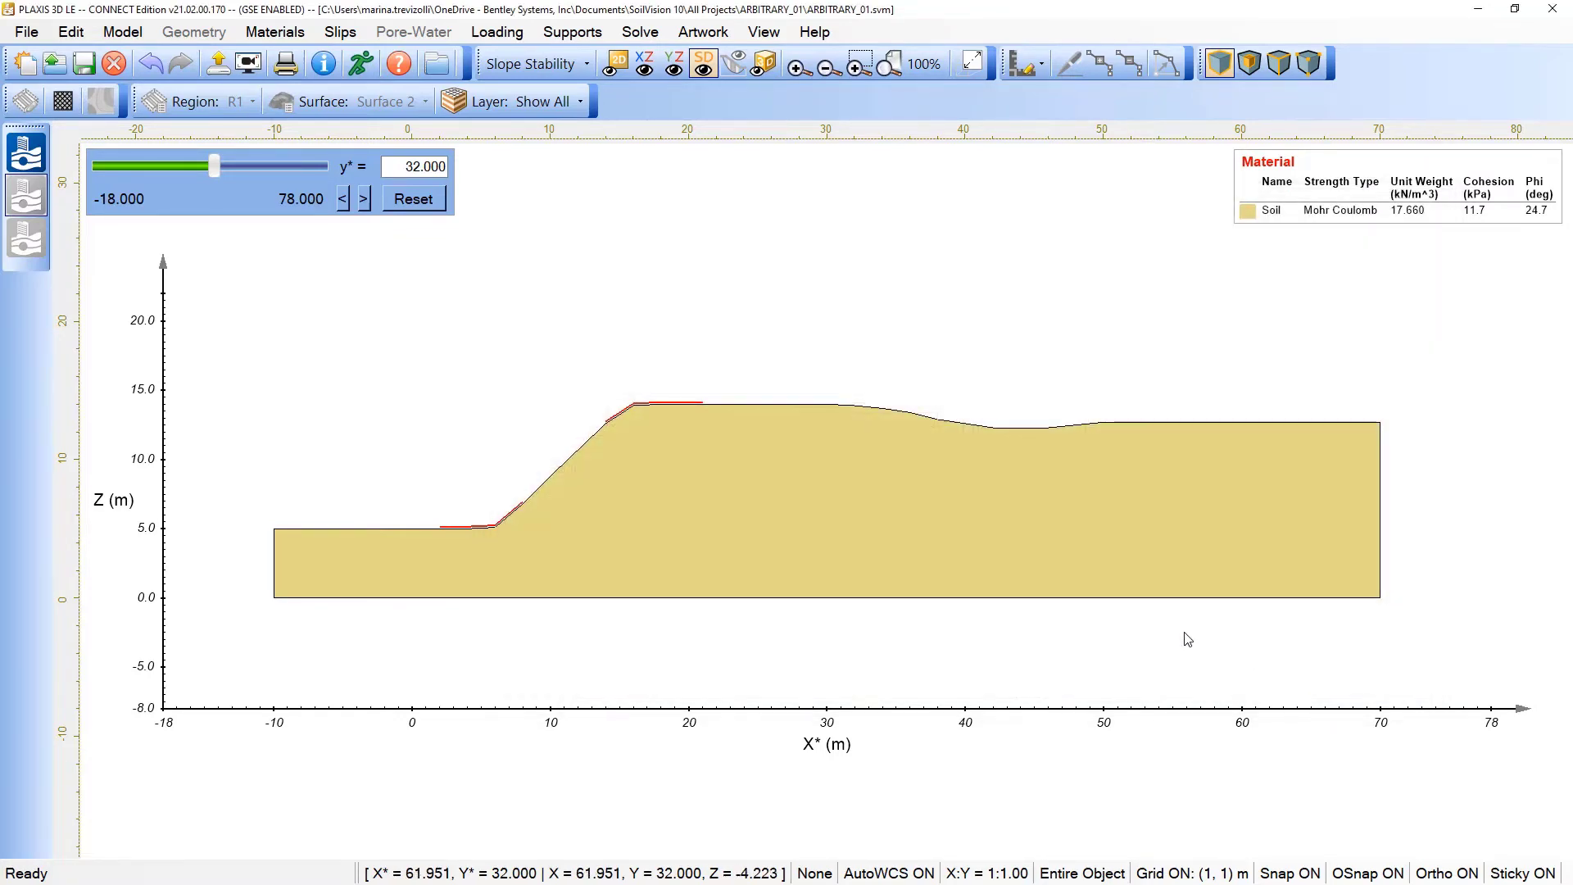
Switch to the 3D view and examine the entry and exit ranges and the slip direction arrows on the slope
left_click(764, 64)
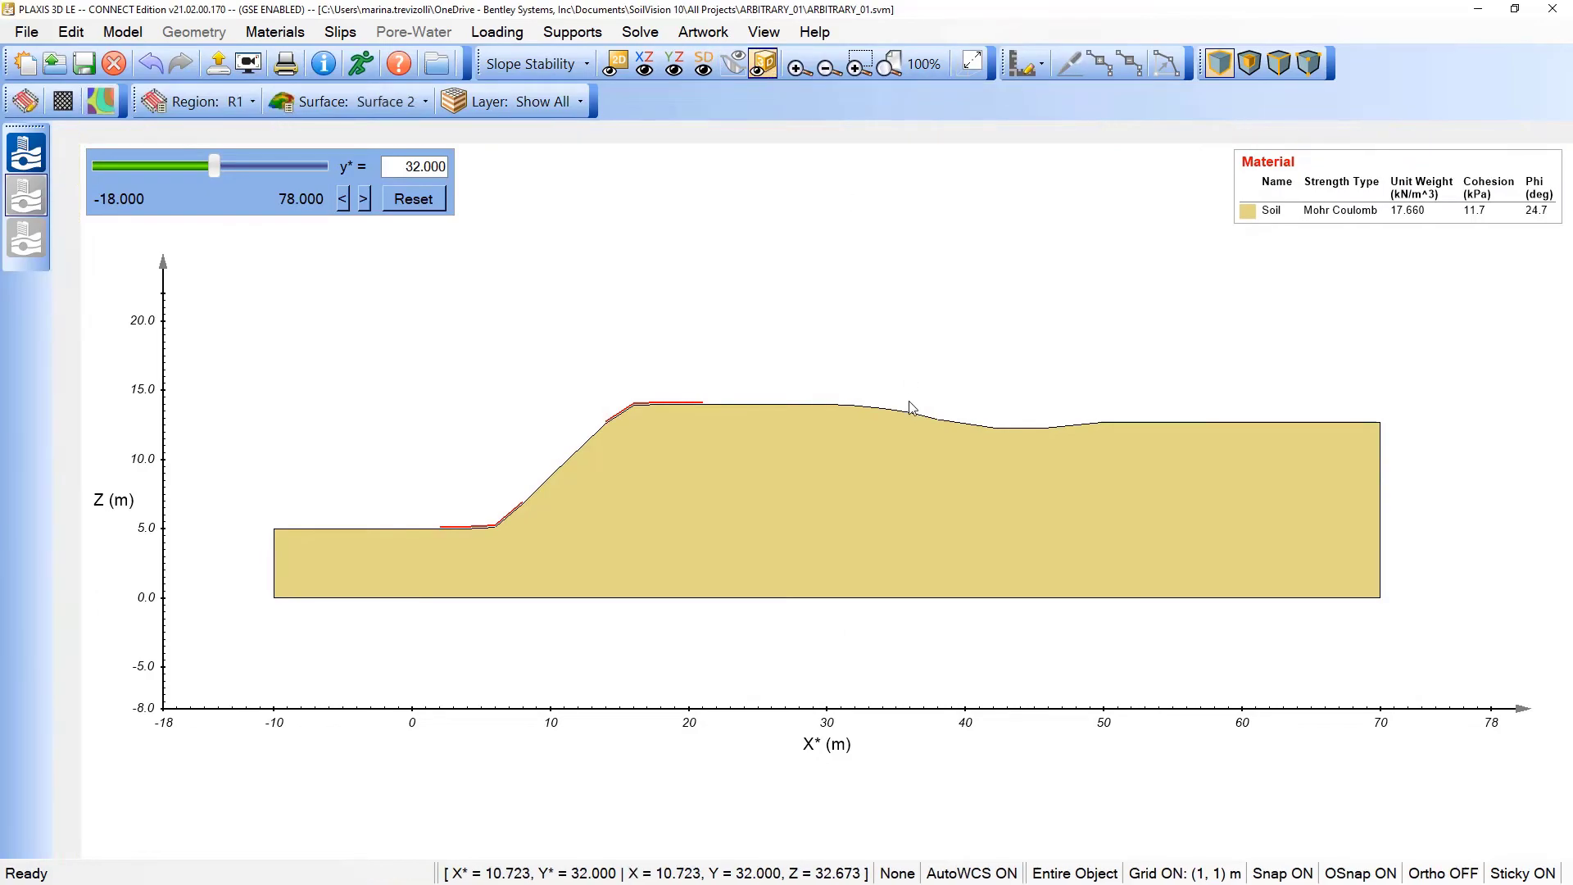
scroll(1014, 580, "up", 4)
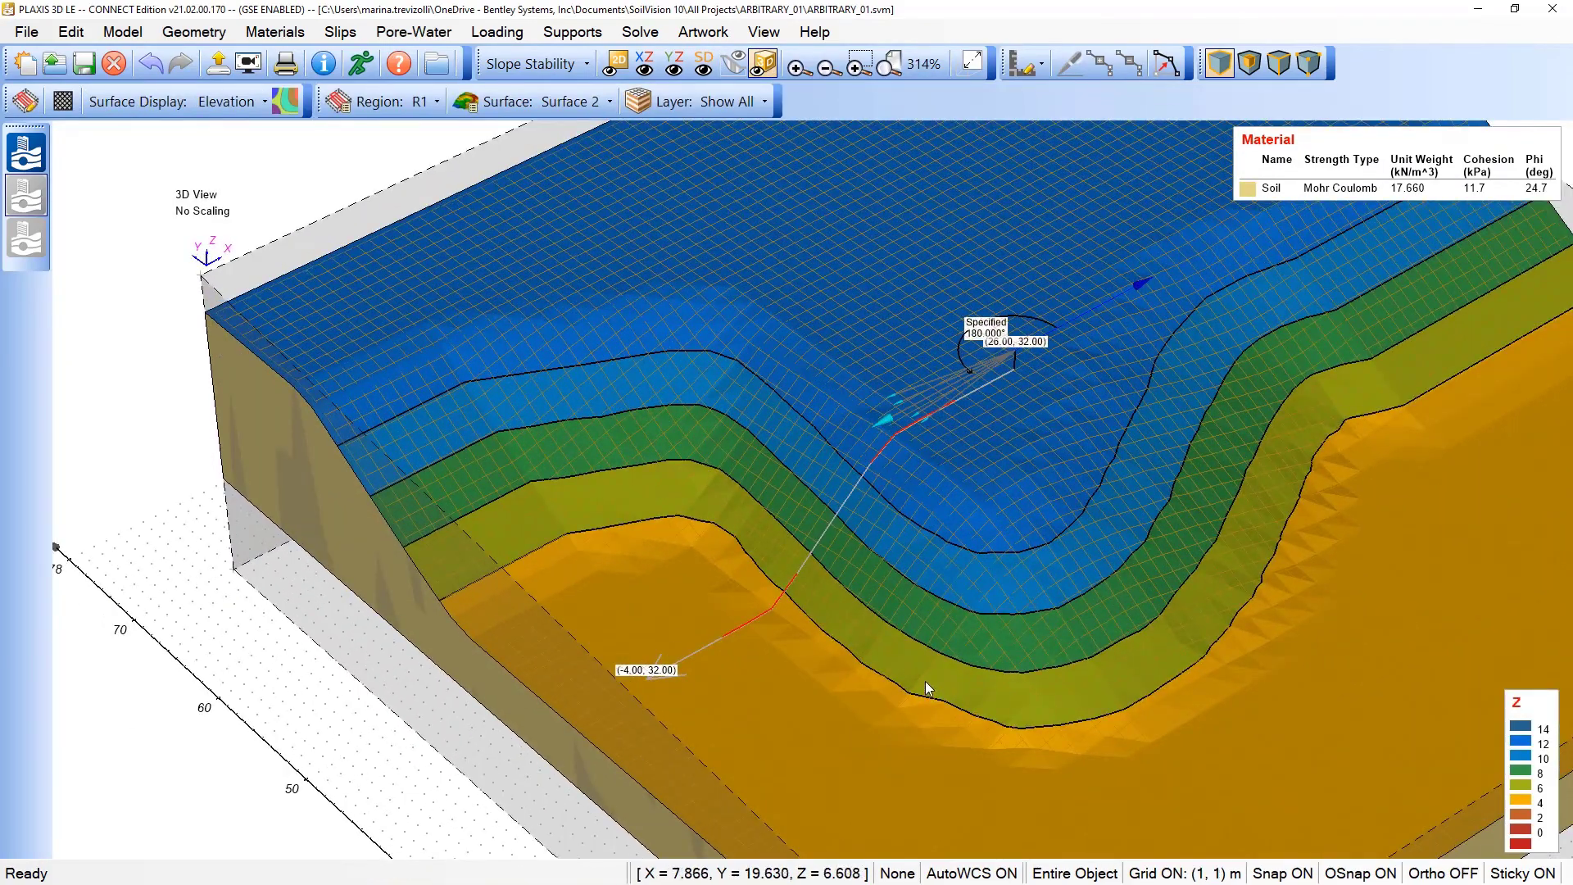
middle_click_drag(926, 681, 868, 479)
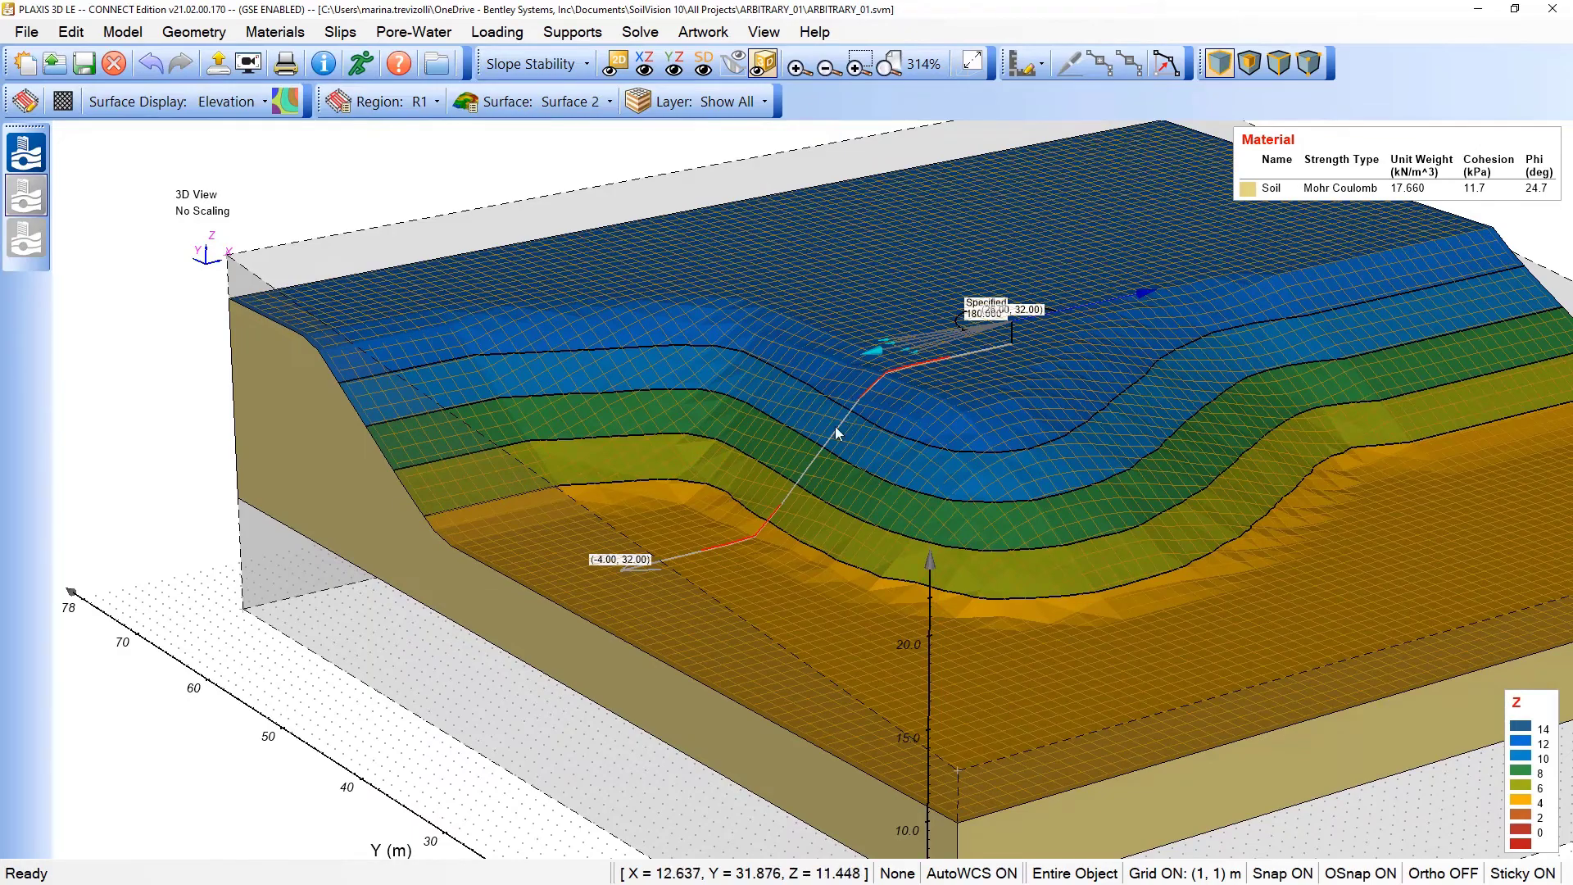
middle_click_drag(774, 519, 905, 485)
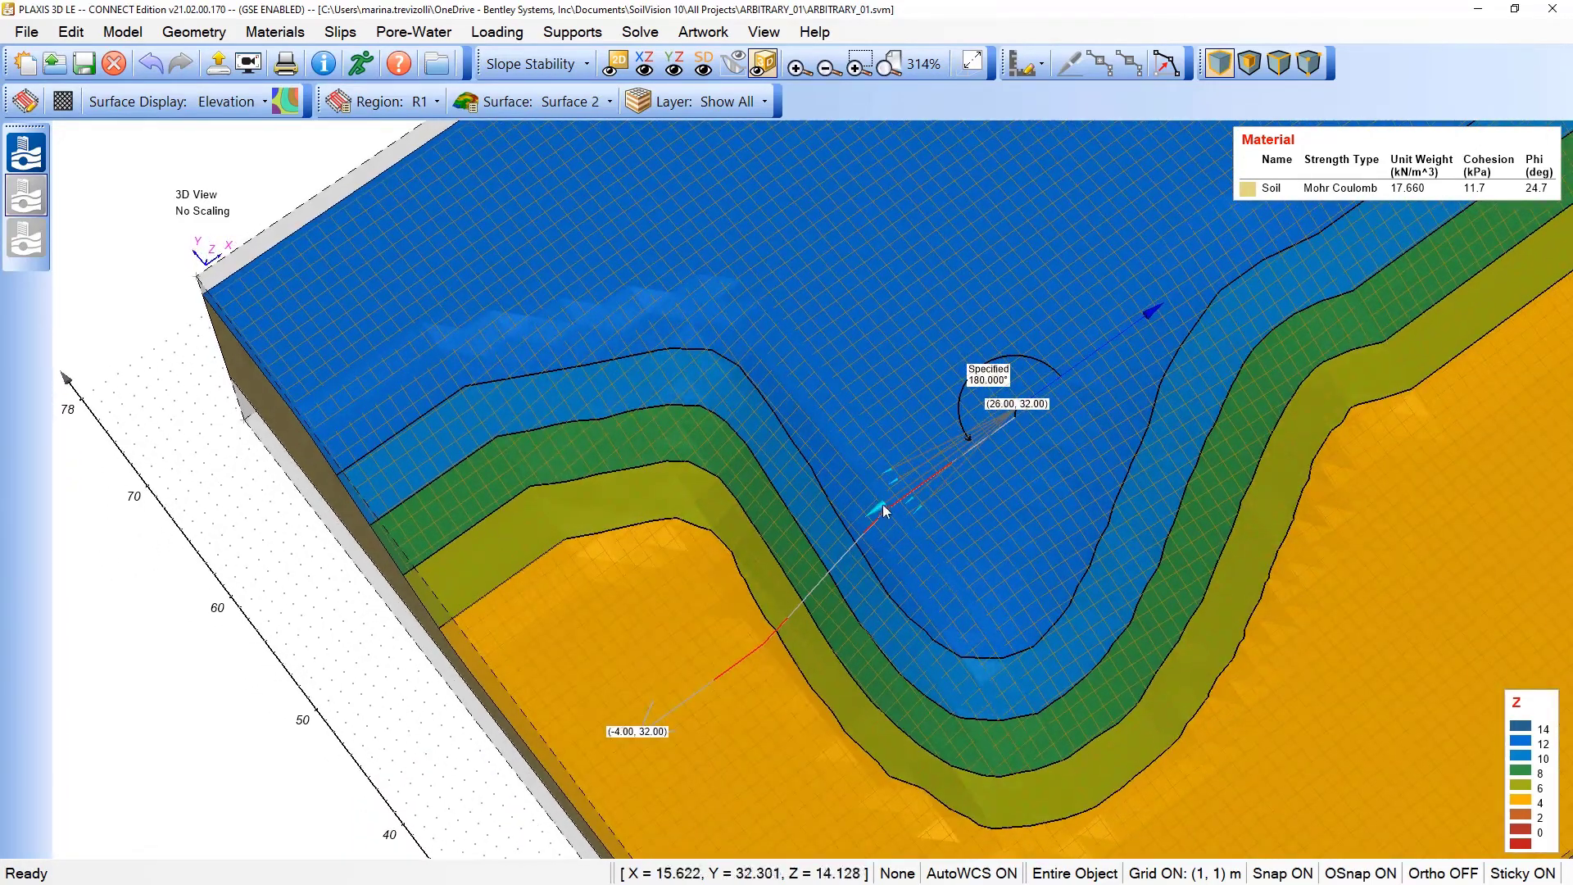
scroll(907, 504, "up", 3)
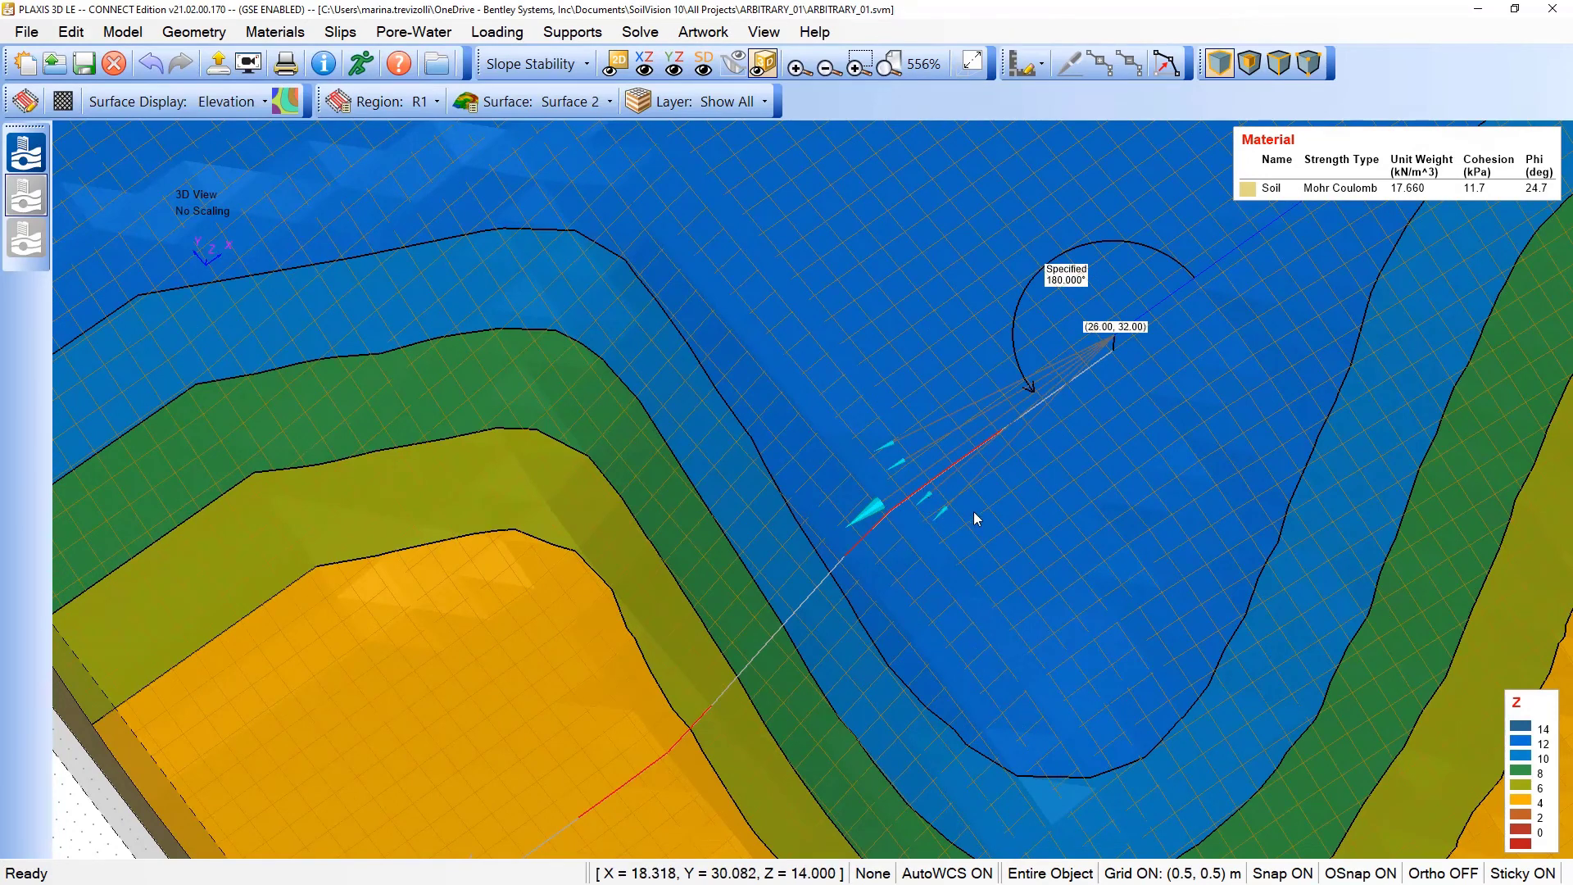
scroll(921, 524, "down", 4)
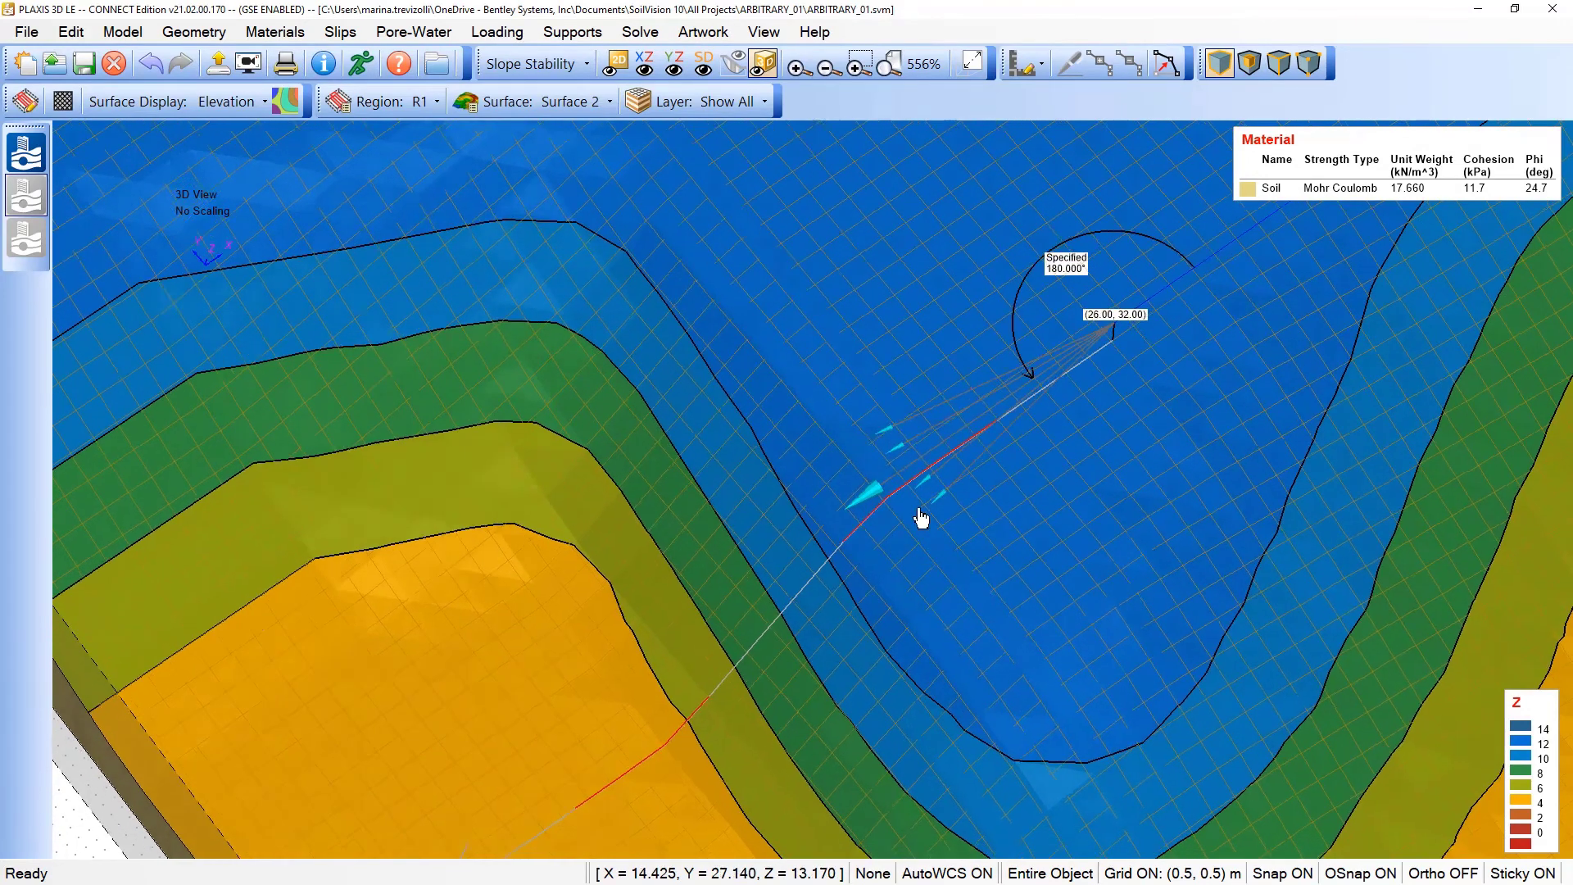
scroll(957, 524, "up", 2)
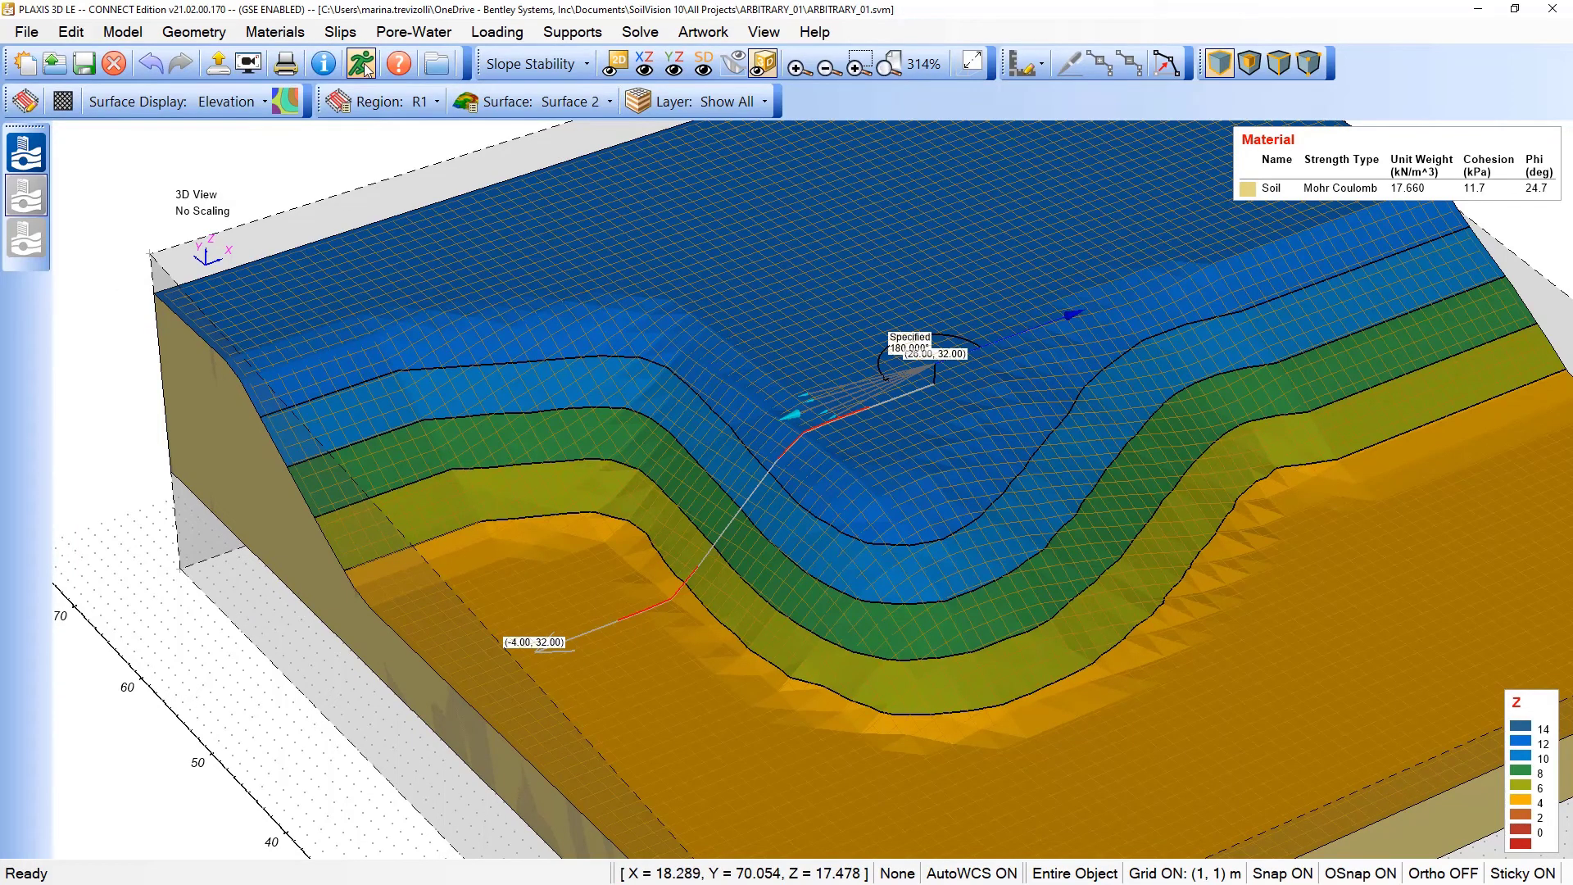
Start the slope stability analysis, saving the model under its existing name first
left_click(640, 33)
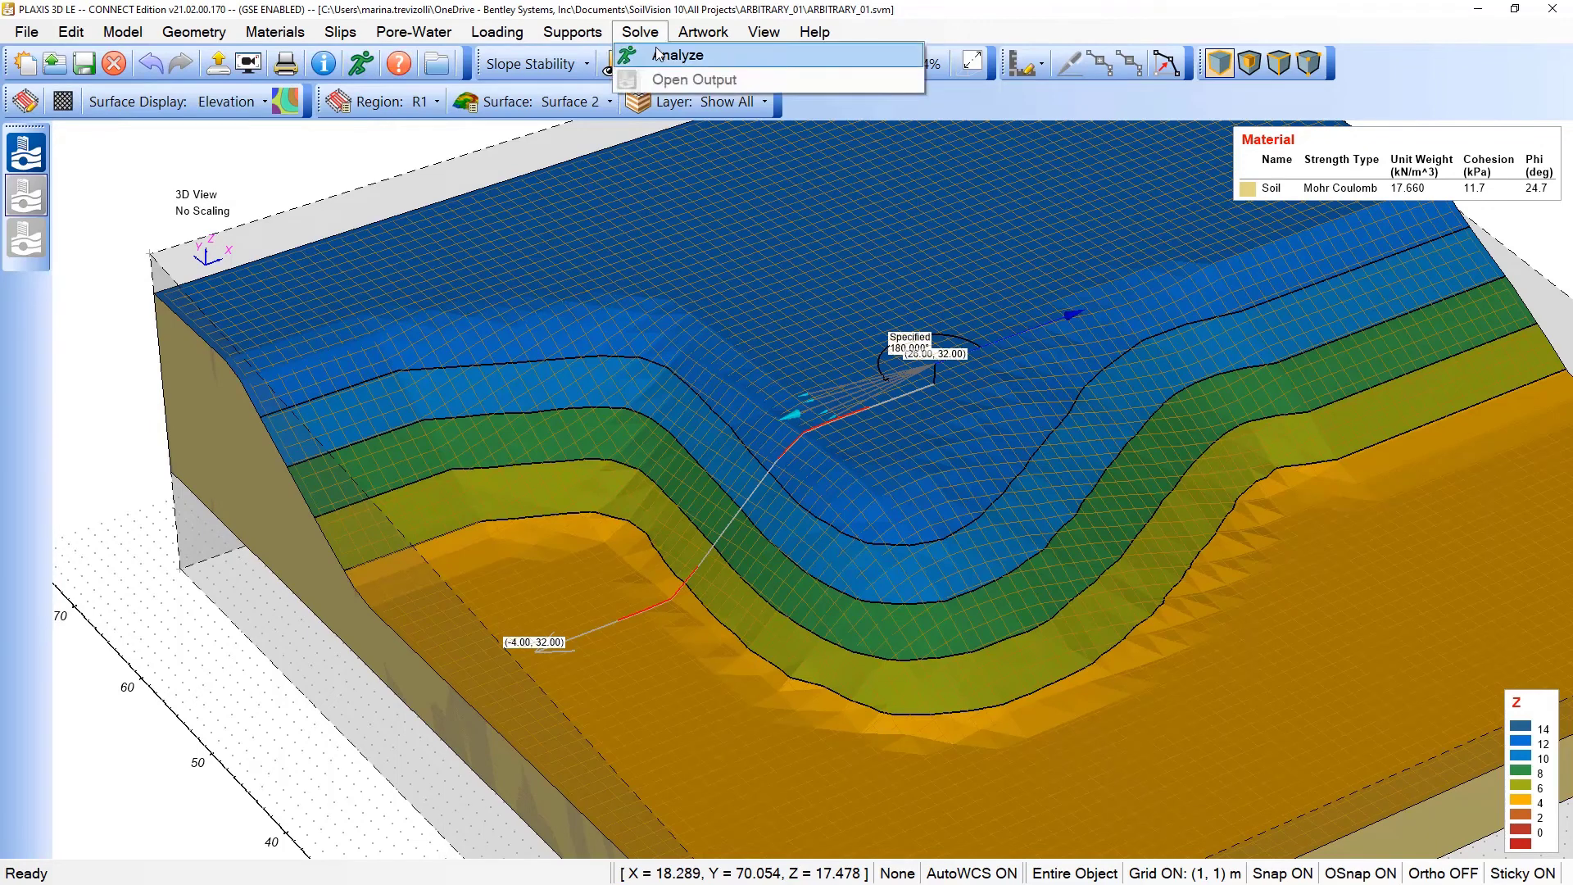
left_click(664, 58)
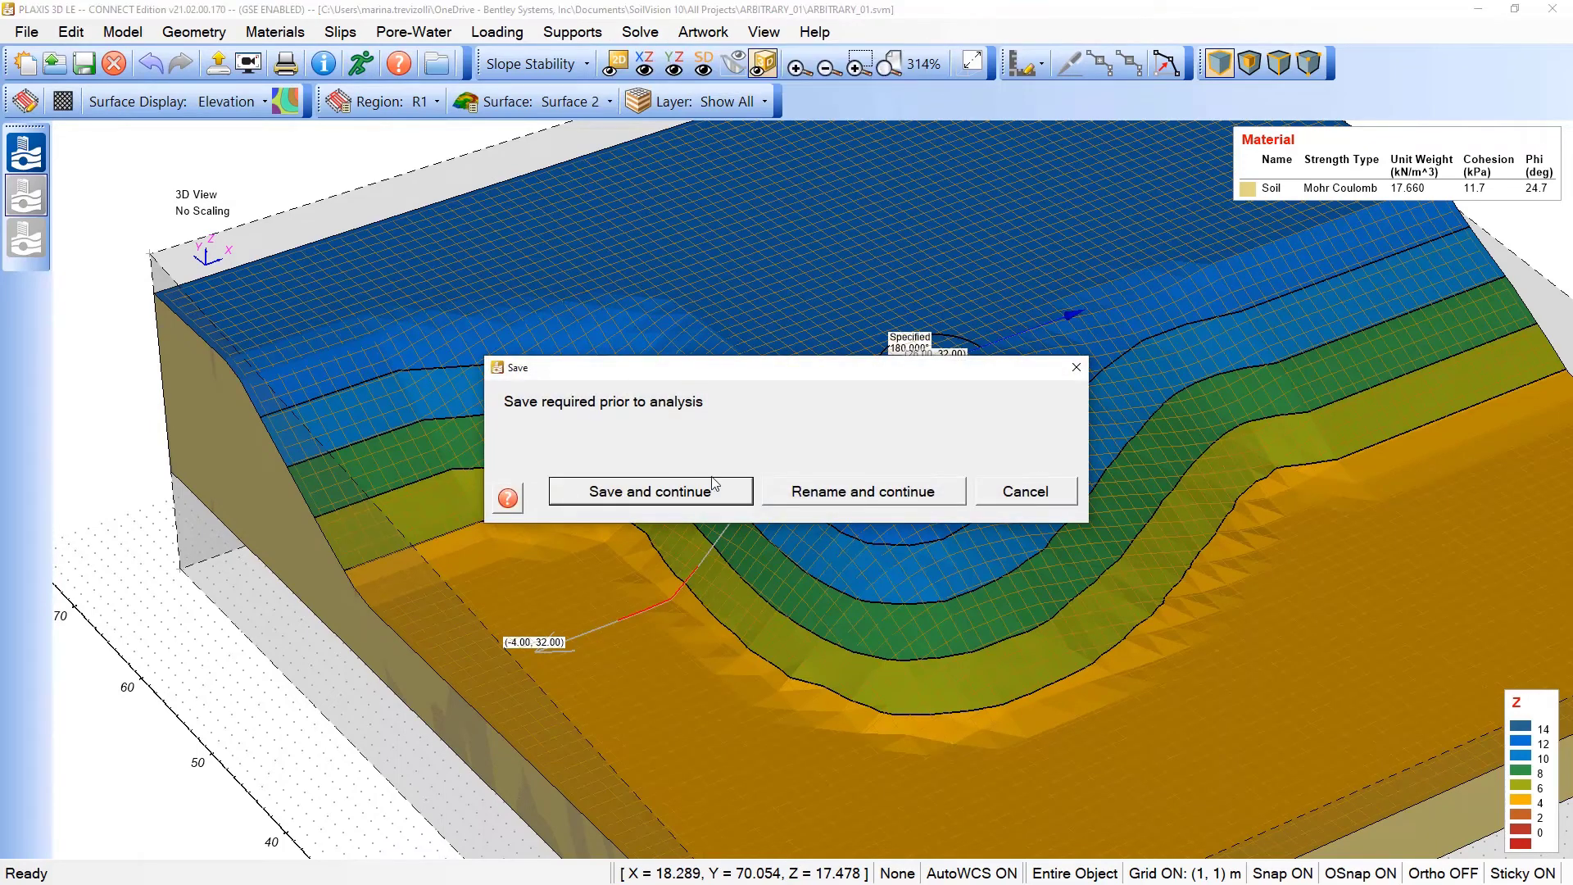
left_click(733, 491)
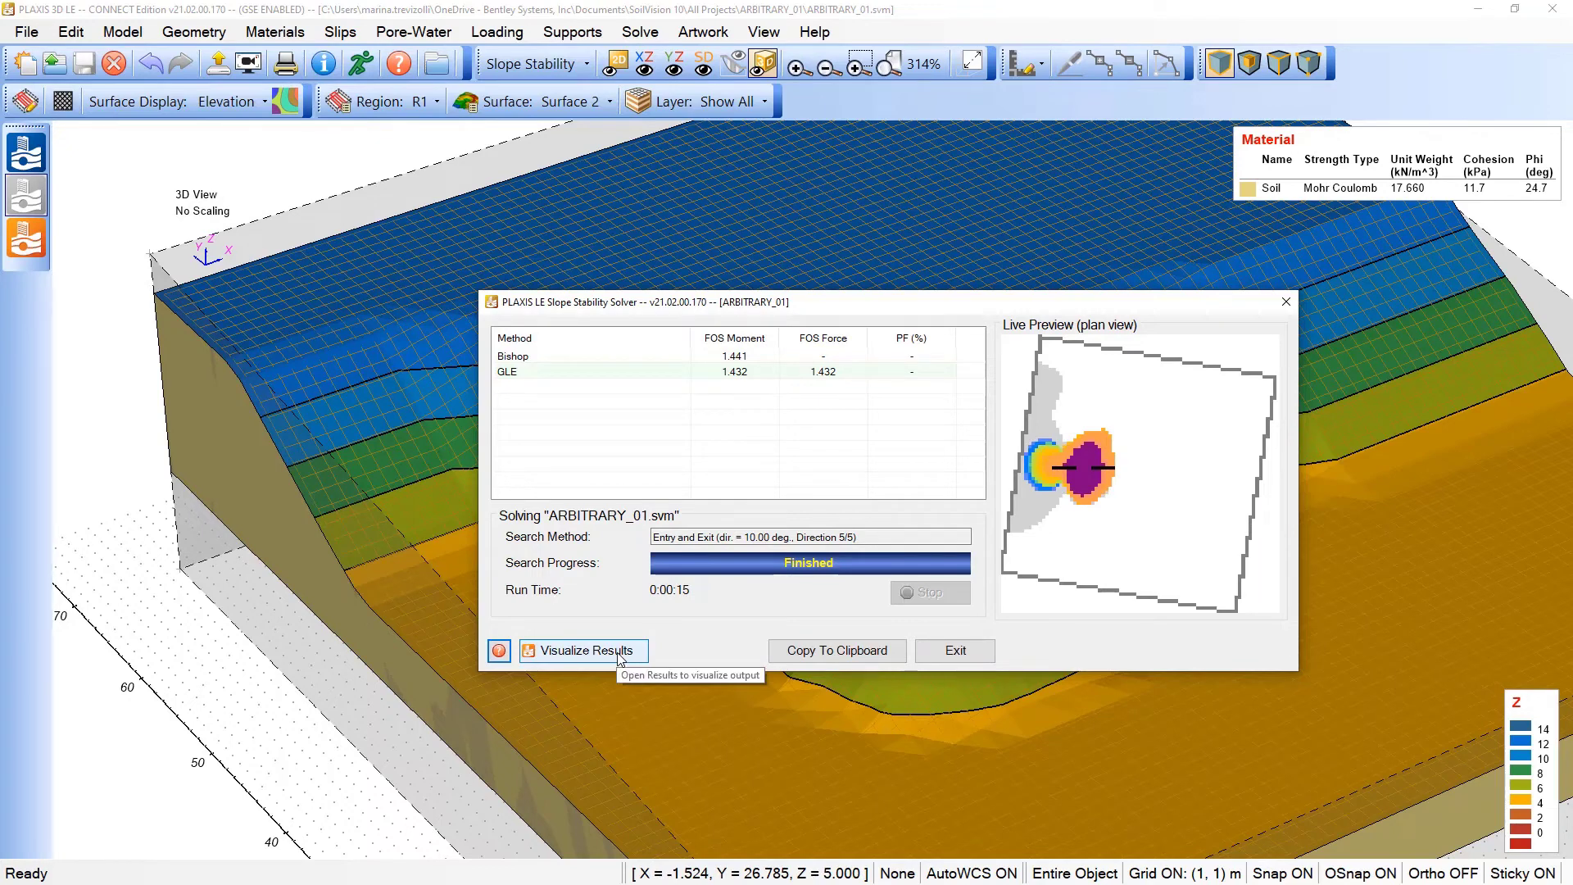
Open the analysis results and examine the critical slip surface, its factor of safety and its sliding direction in 3D
left_click(586, 651)
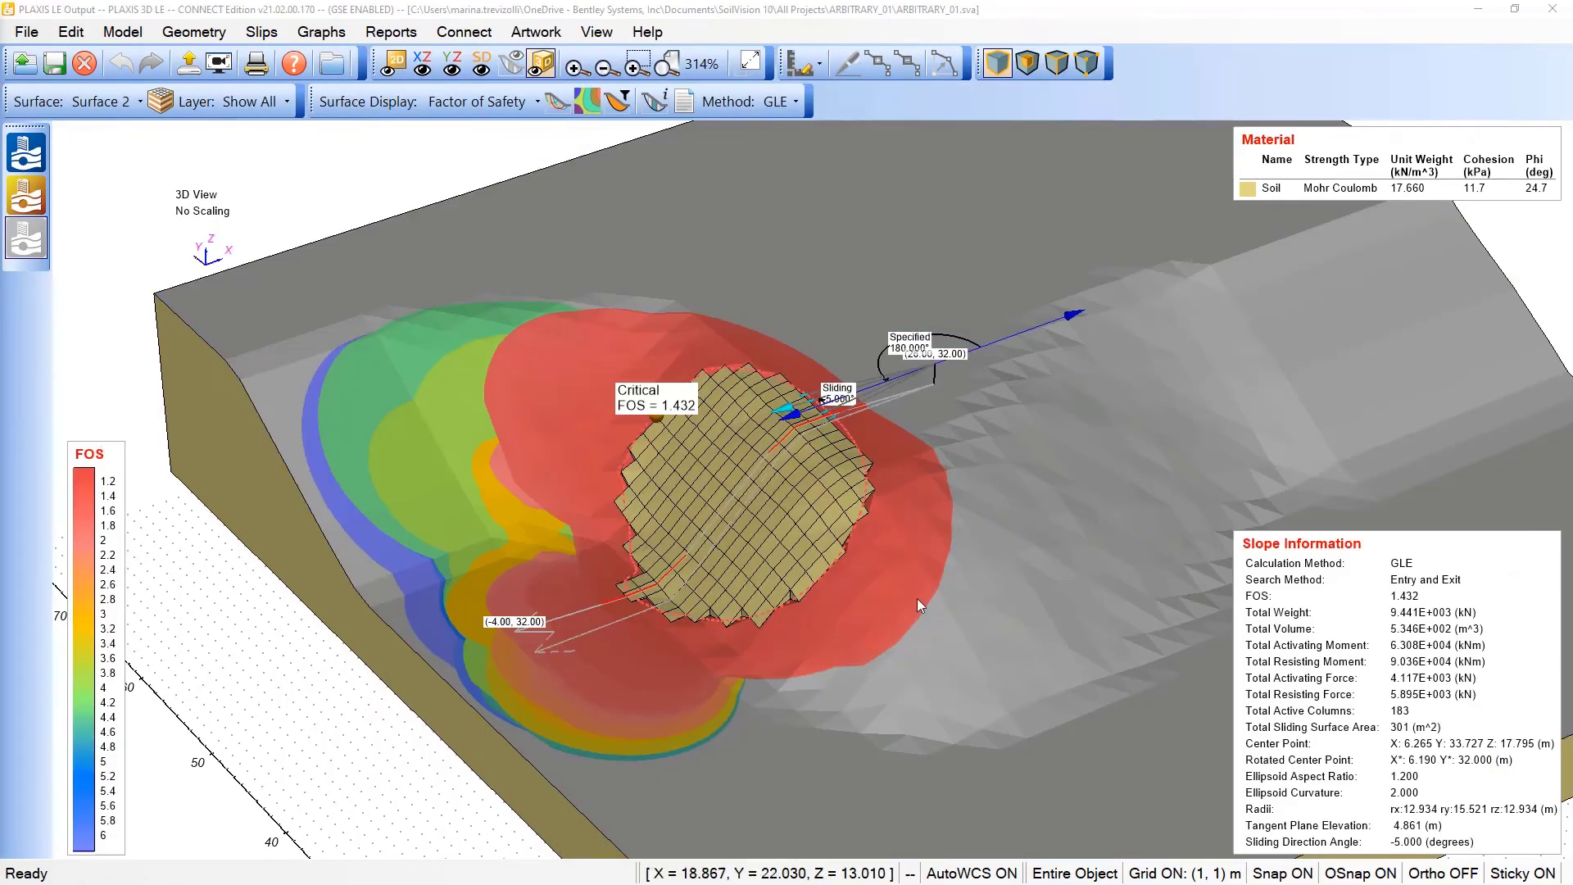
scroll(791, 360, "up", 3)
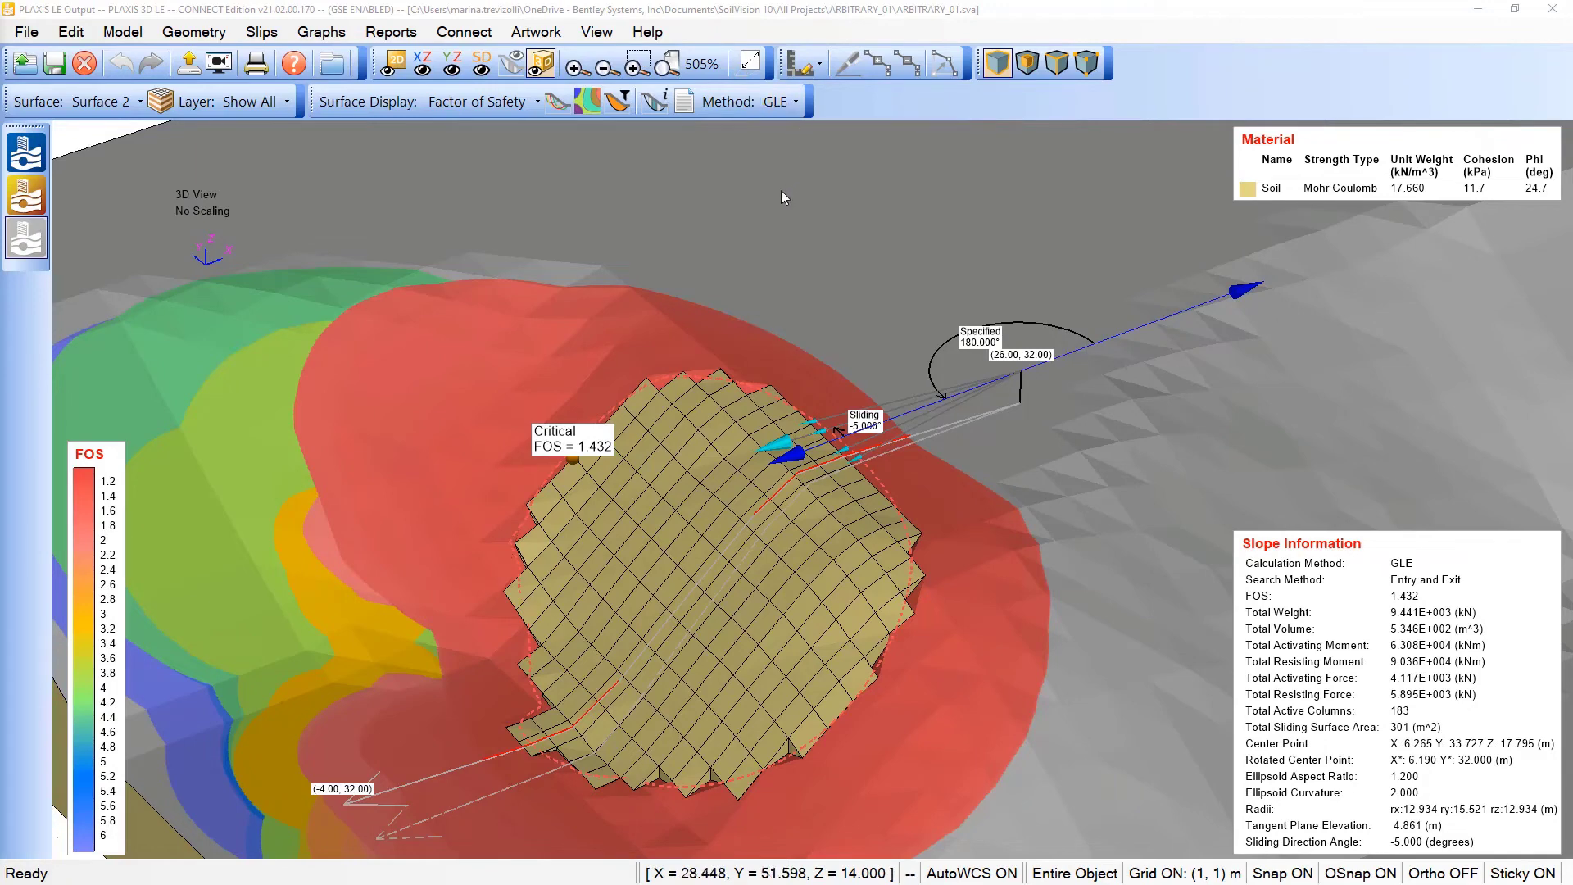
left_click_drag(603, 603, 623, 680)
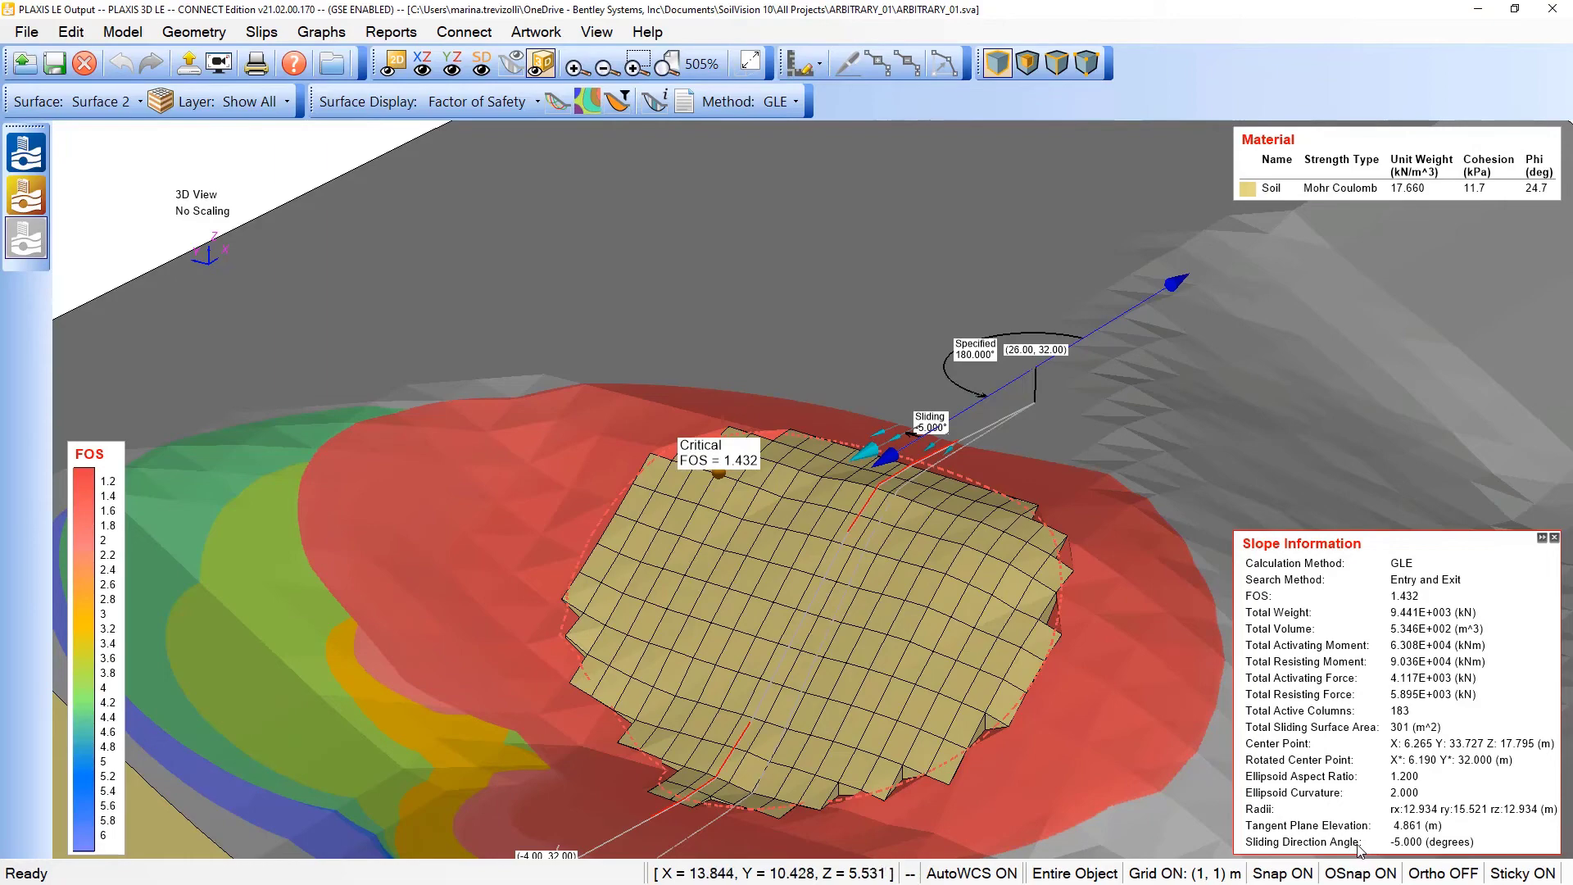
middle_click_drag(911, 561, 915, 598)
scroll(914, 598, "down", 5)
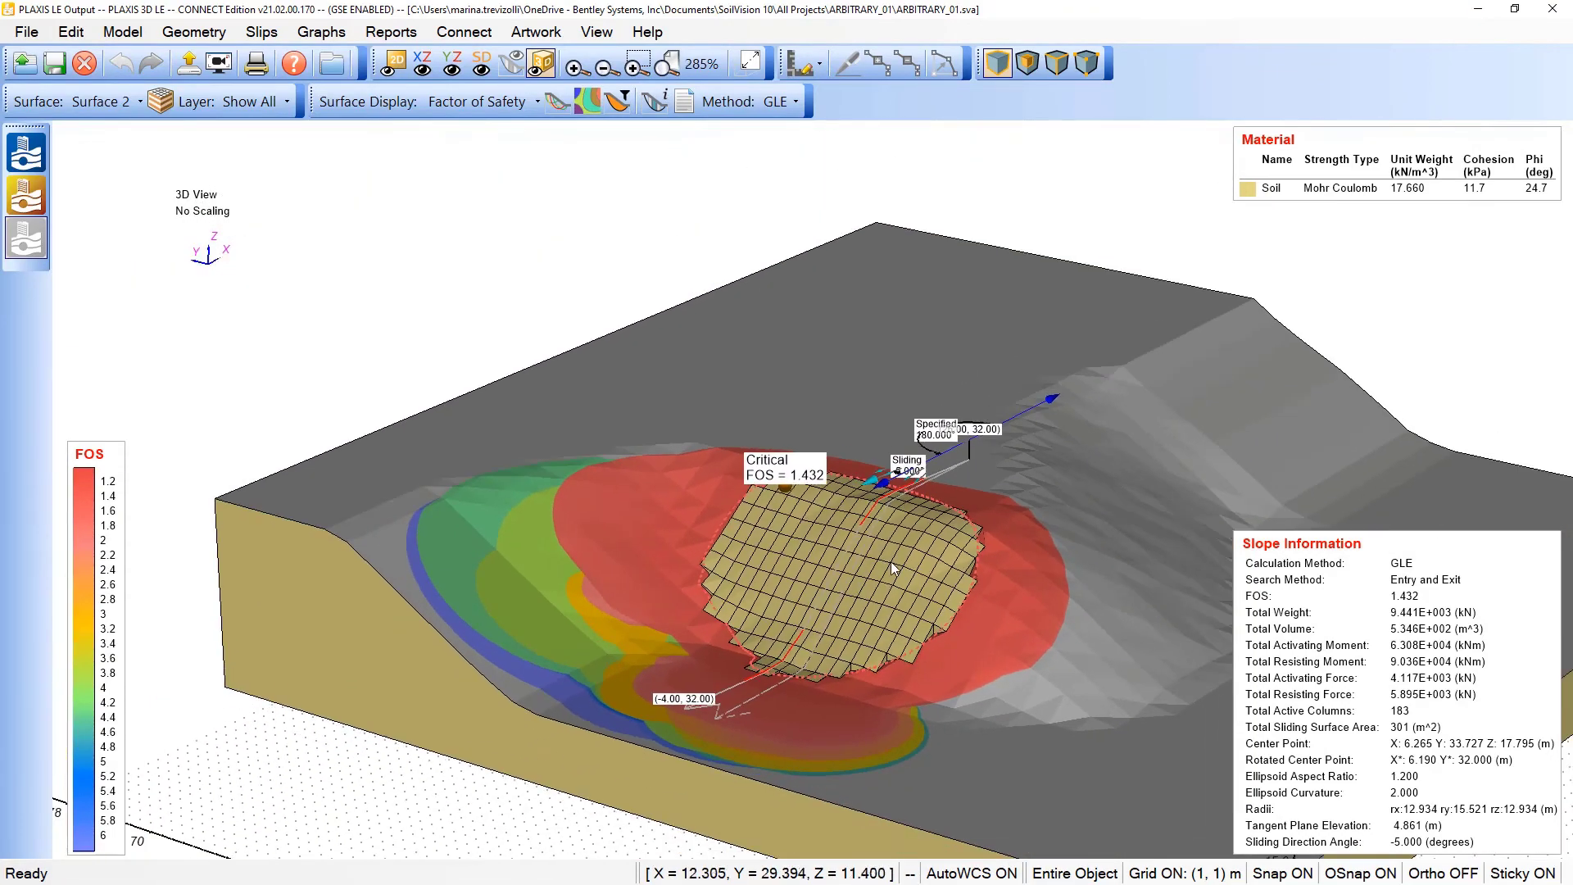
middle_click_drag(932, 575, 957, 608)
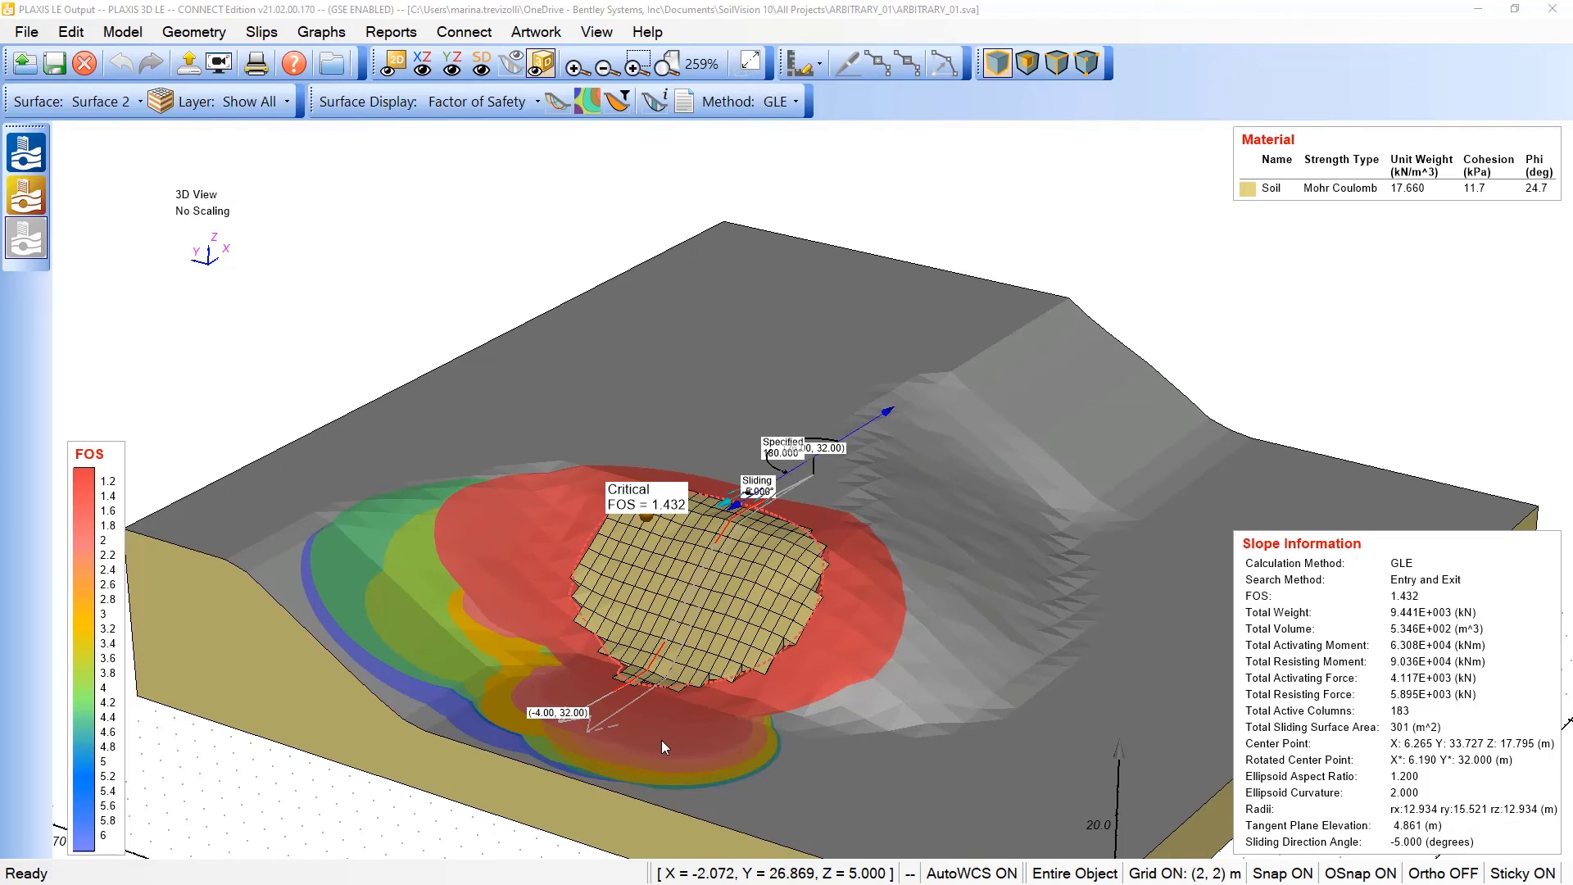
Plot FOS vs. Sliding Direction Angle to compare the directions, close the graph, and review the critical slip surface
left_click(308, 35)
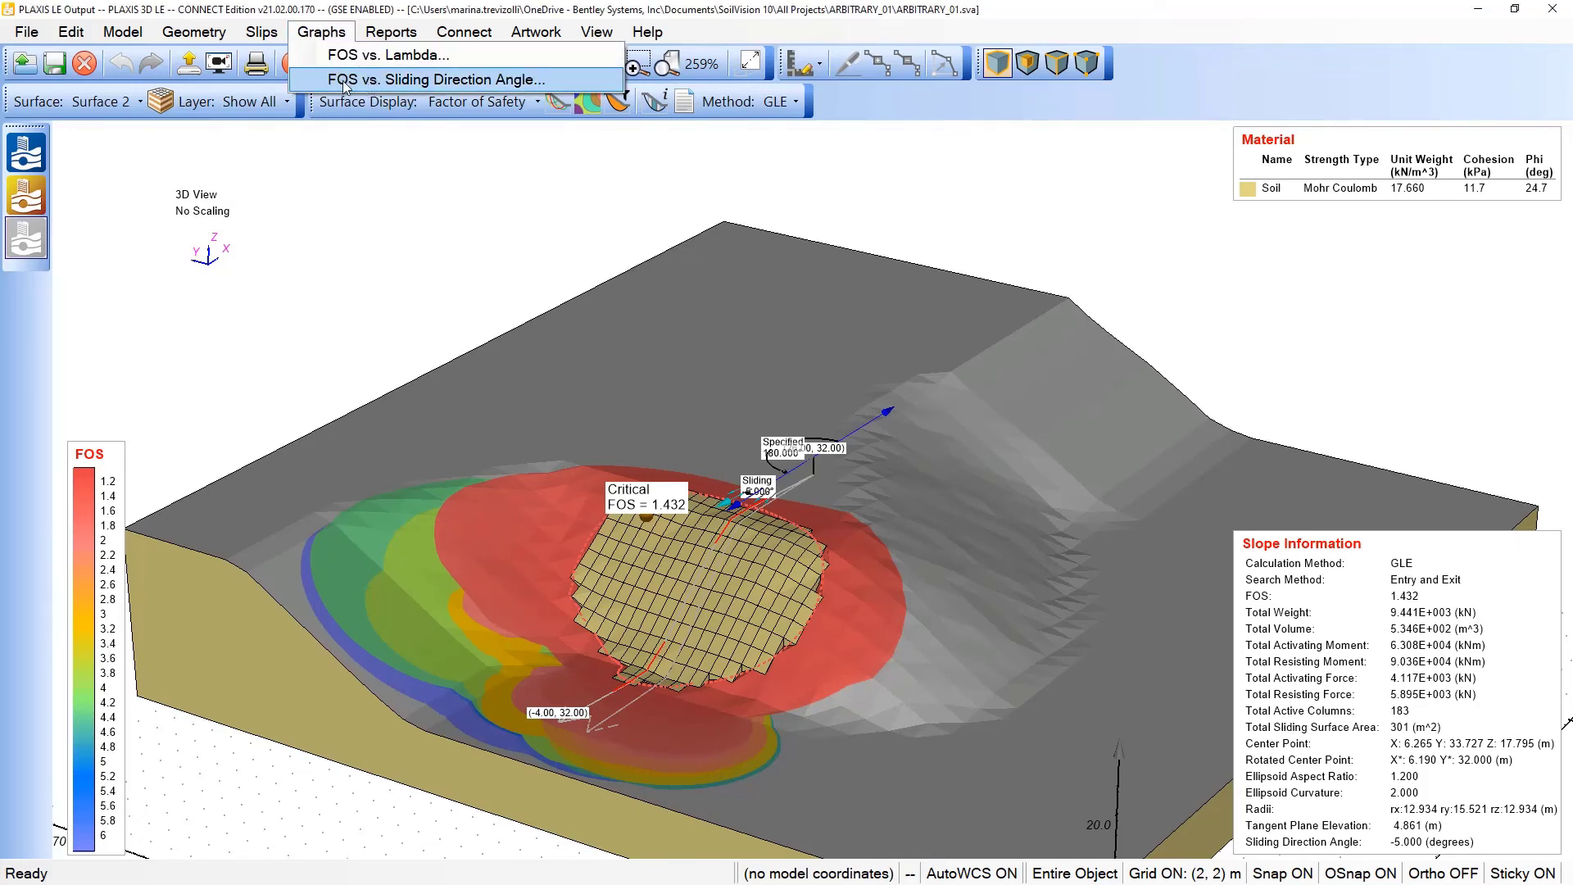
left_click(471, 81)
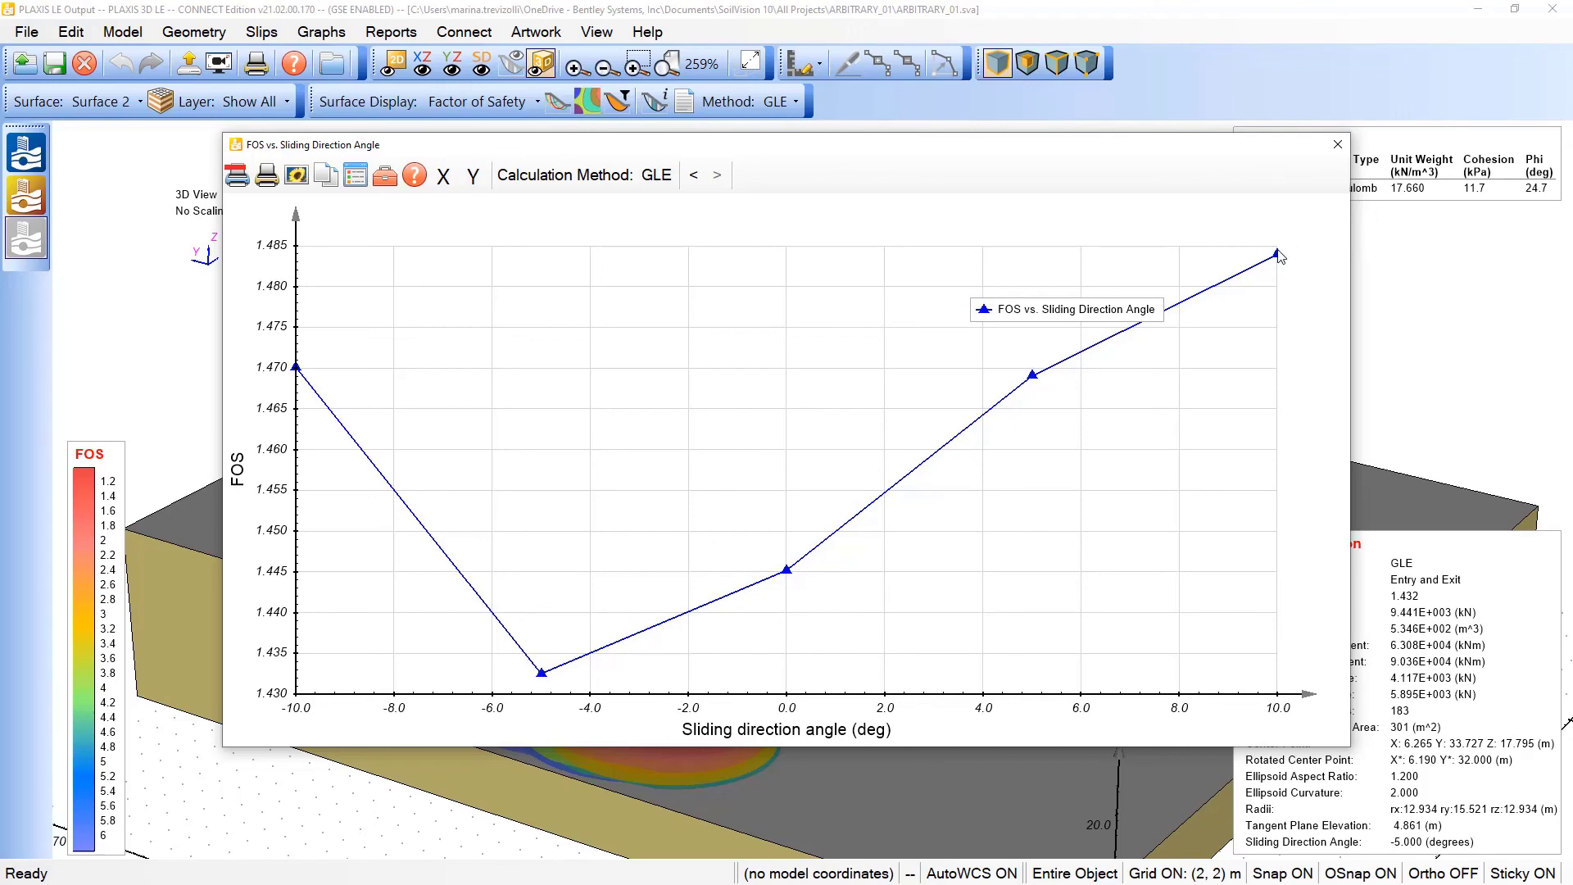
left_click(1338, 145)
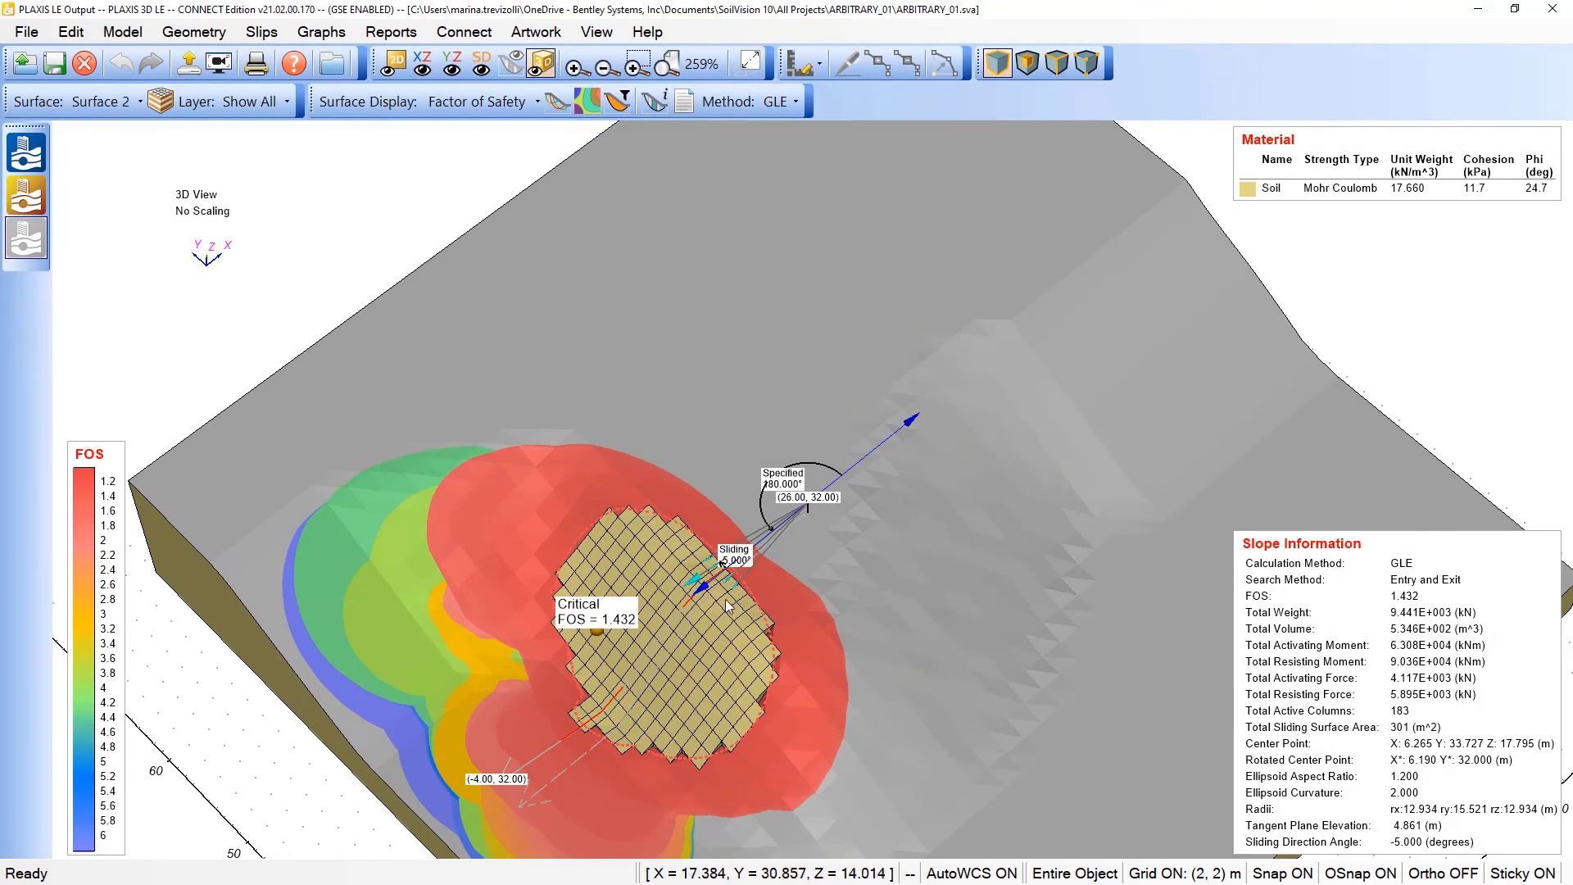
middle_click_drag(624, 761, 618, 671)
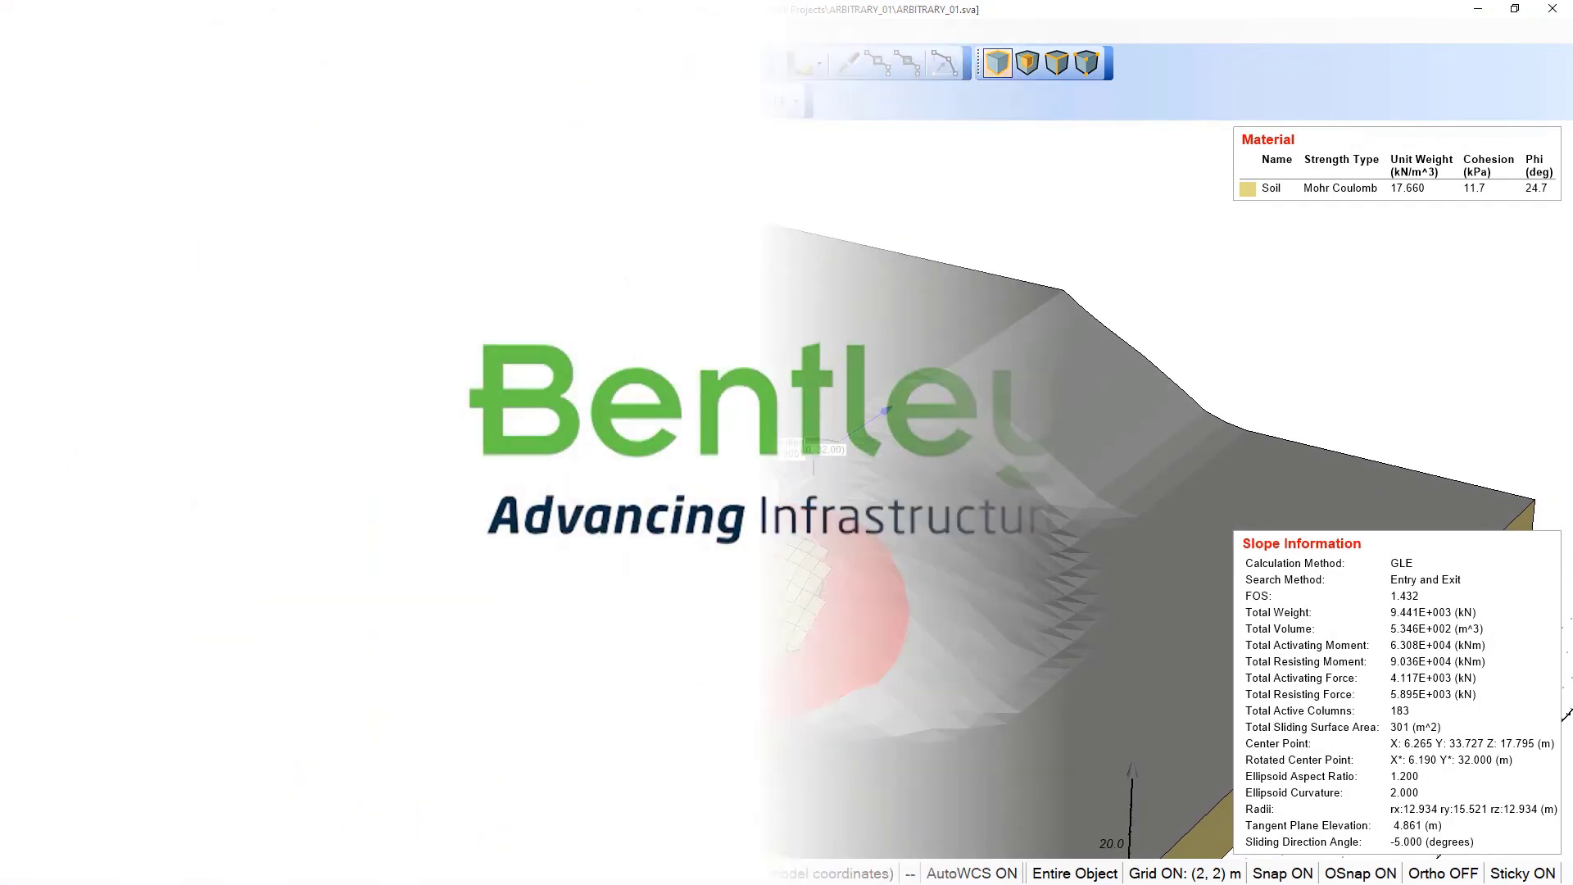